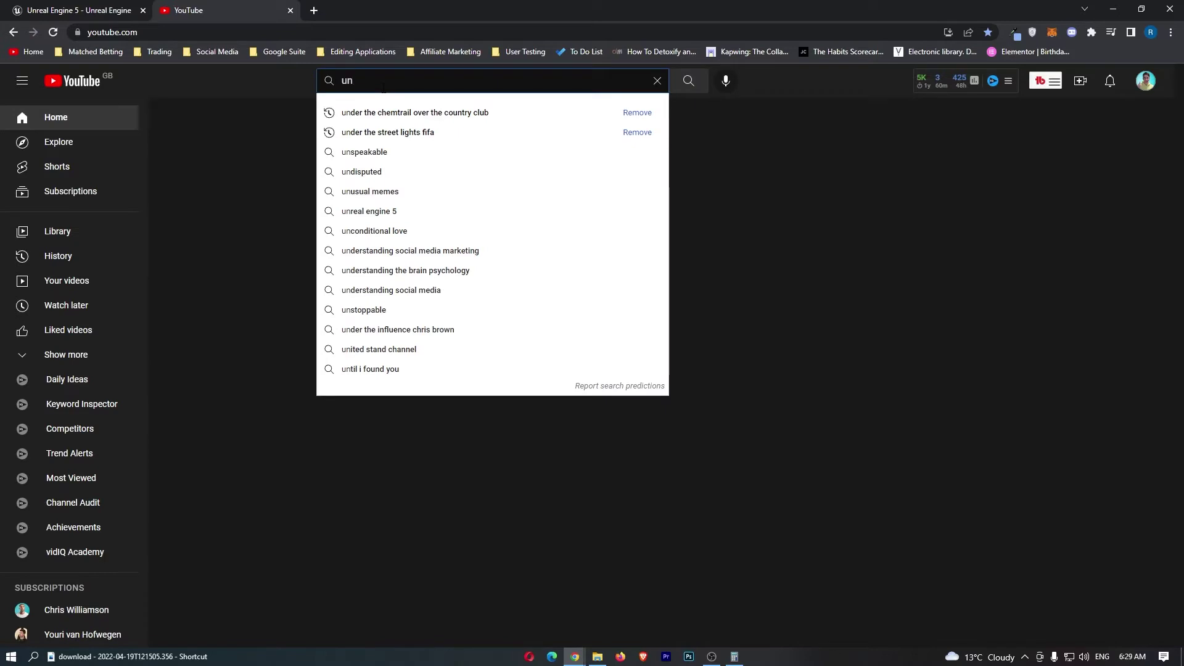
type("real en")
- Search YouTube for 'unreal engine 5 tutorial' using the suggestion list
key("Down")
key("Down")
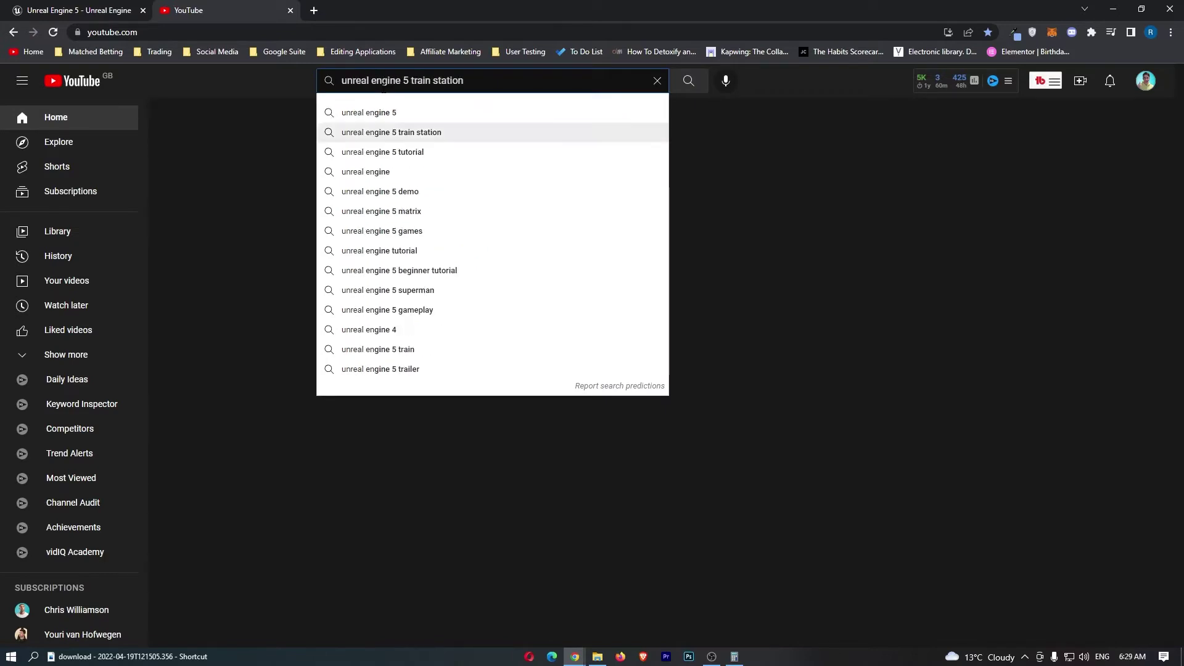
key("Down")
key("Return")
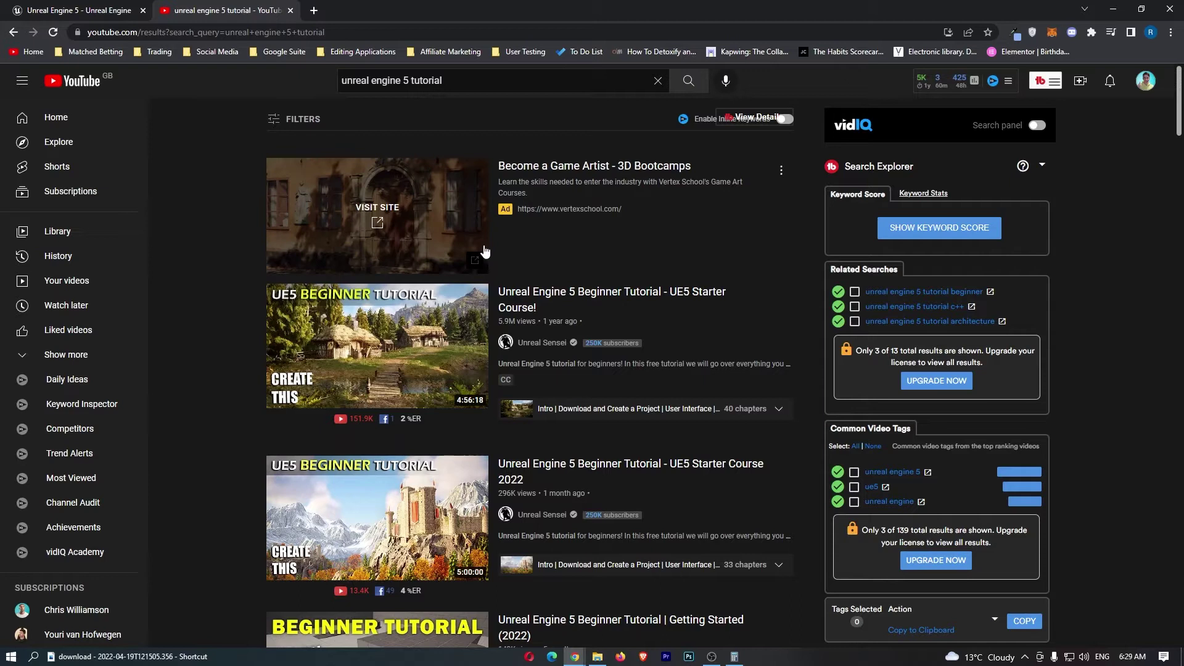
scroll(524, 251, "down", 1)
scroll(612, 333, "down", 1)
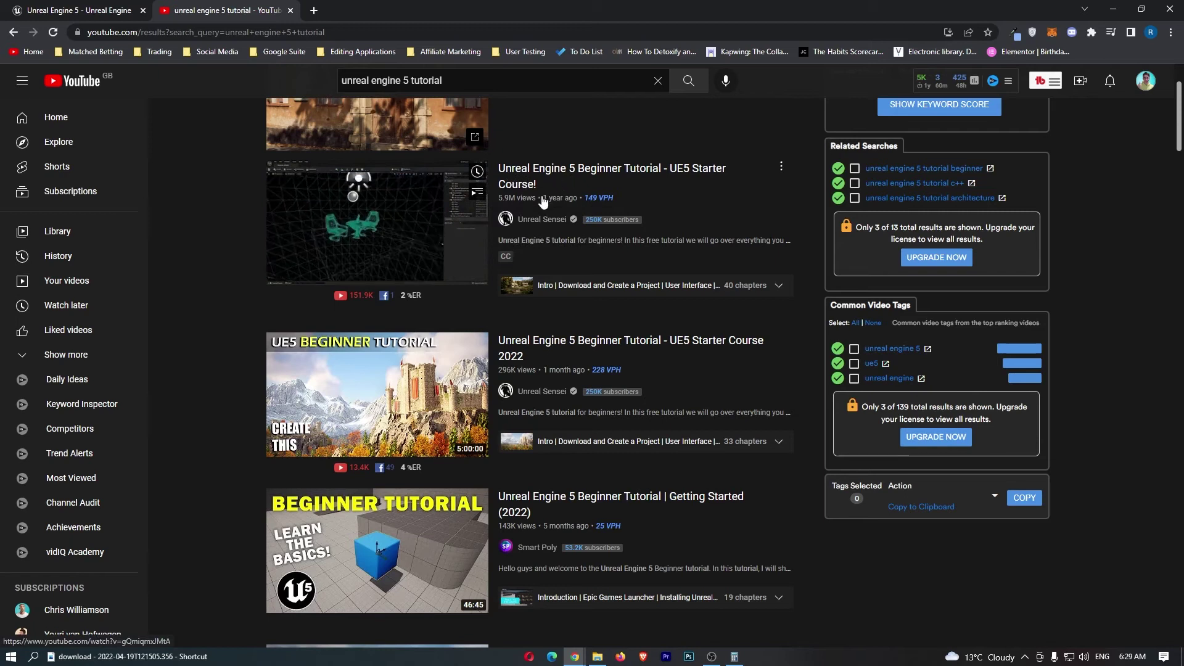
- Open the Unreal Sensei, Smart Poly and pinkpocketTV channels in new tabs from the results
right_click(541, 219)
left_click(592, 231)
scroll(553, 279, "down", 1)
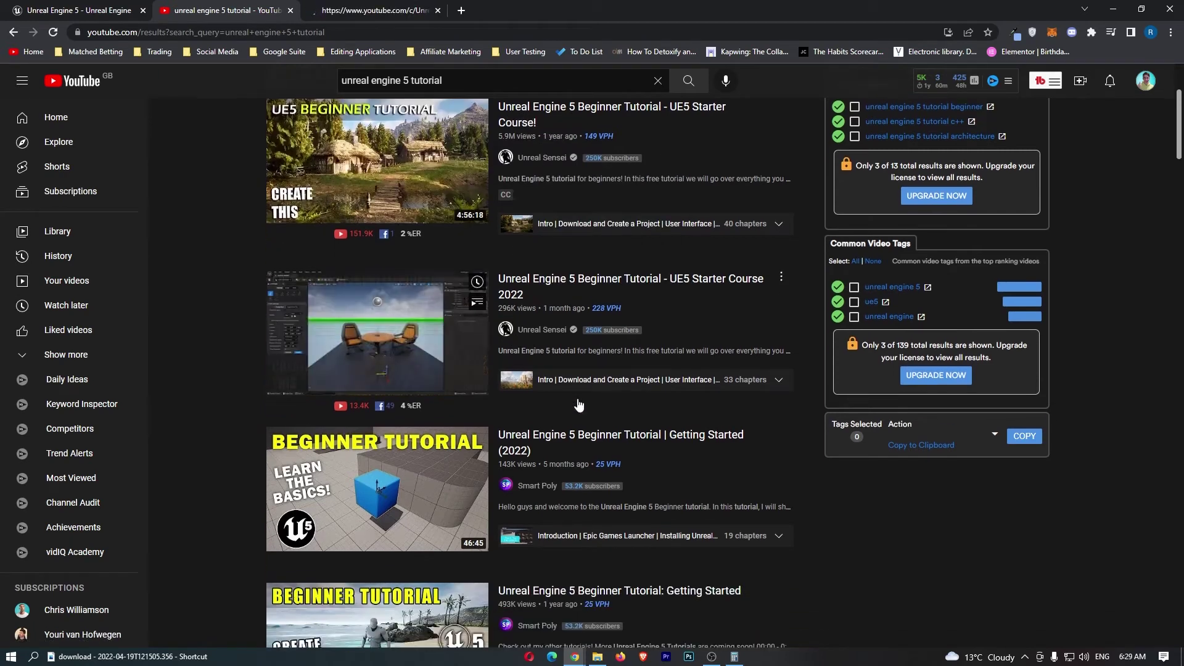
right_click(550, 494)
left_click(594, 498)
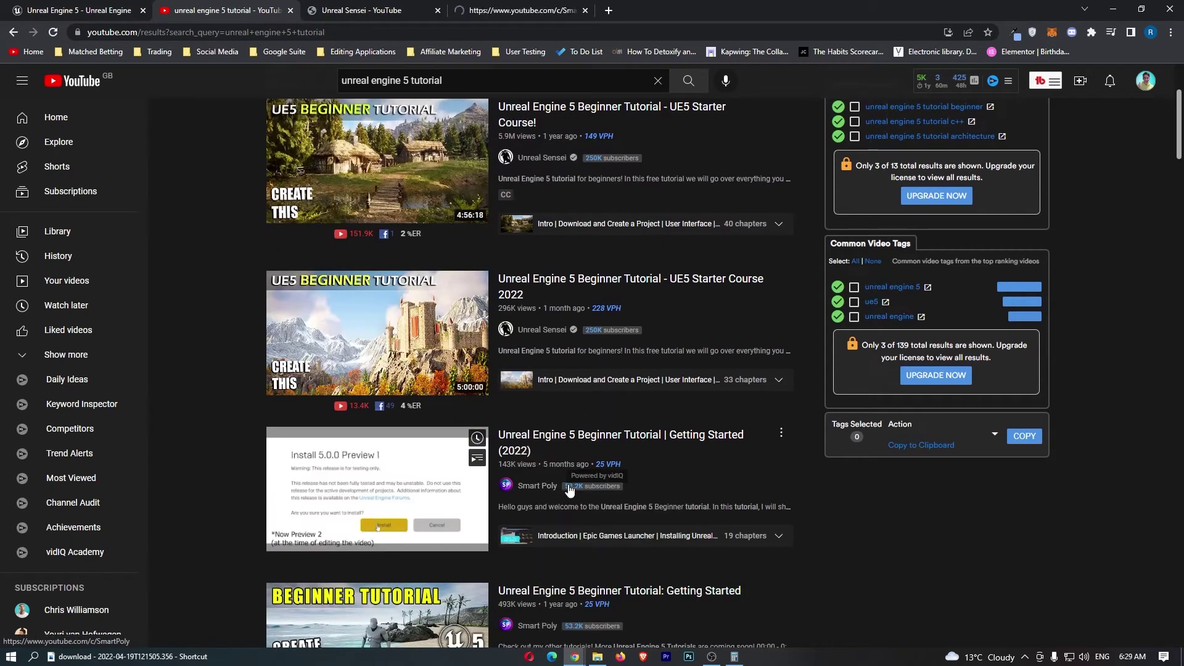
scroll(648, 463, "down", 2)
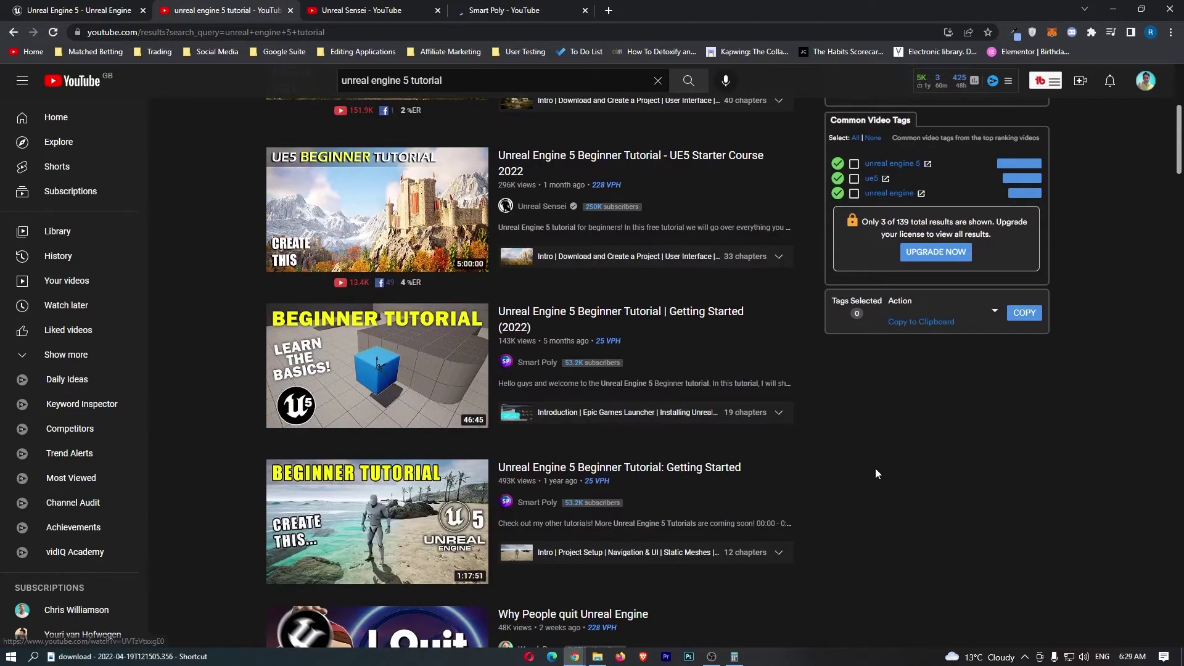
scroll(877, 467, "down", 1)
scroll(877, 465, "down", 2)
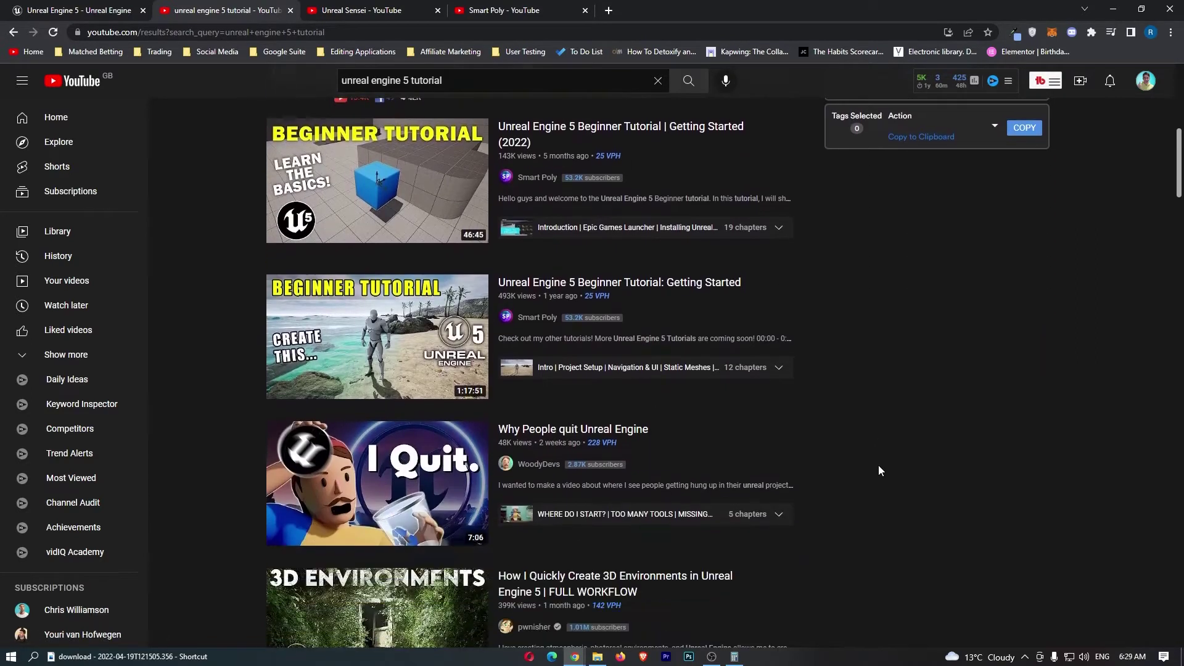
scroll(878, 465, "up", 1)
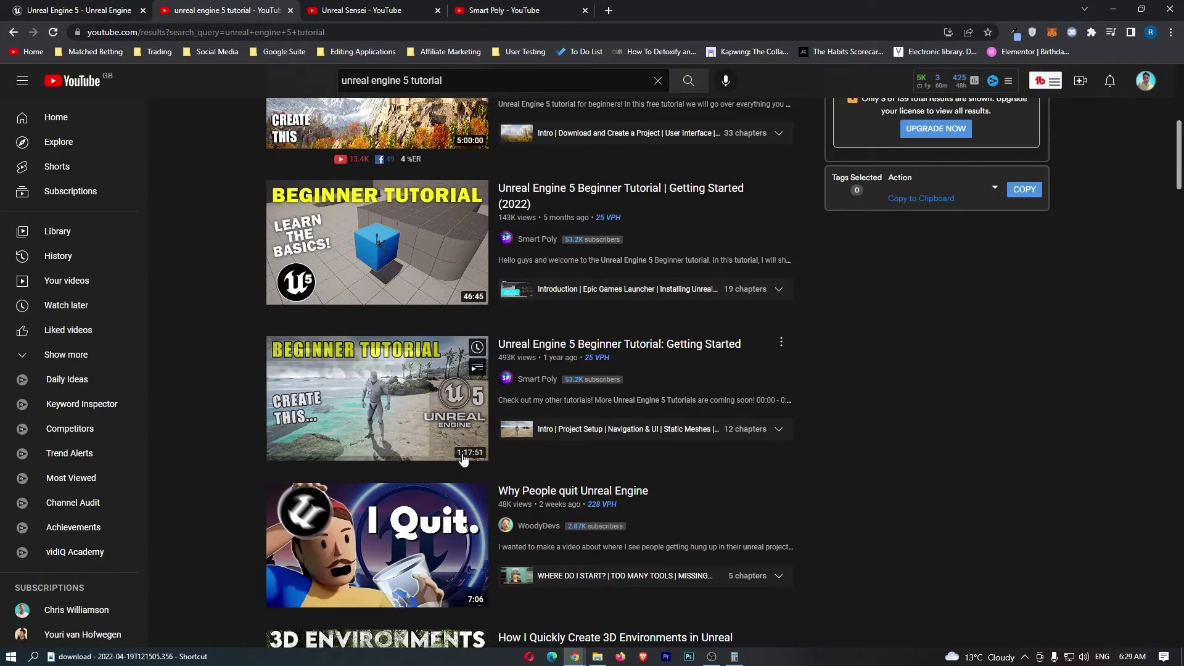
scroll(853, 382, "down", 2)
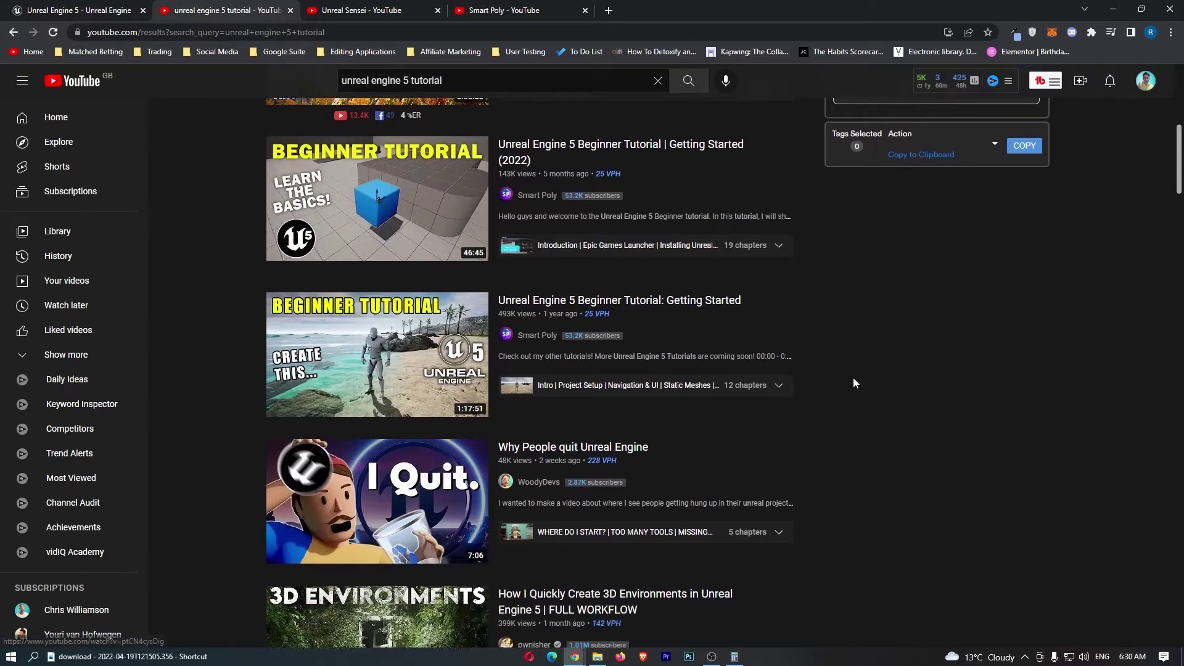
scroll(853, 378, "down", 3)
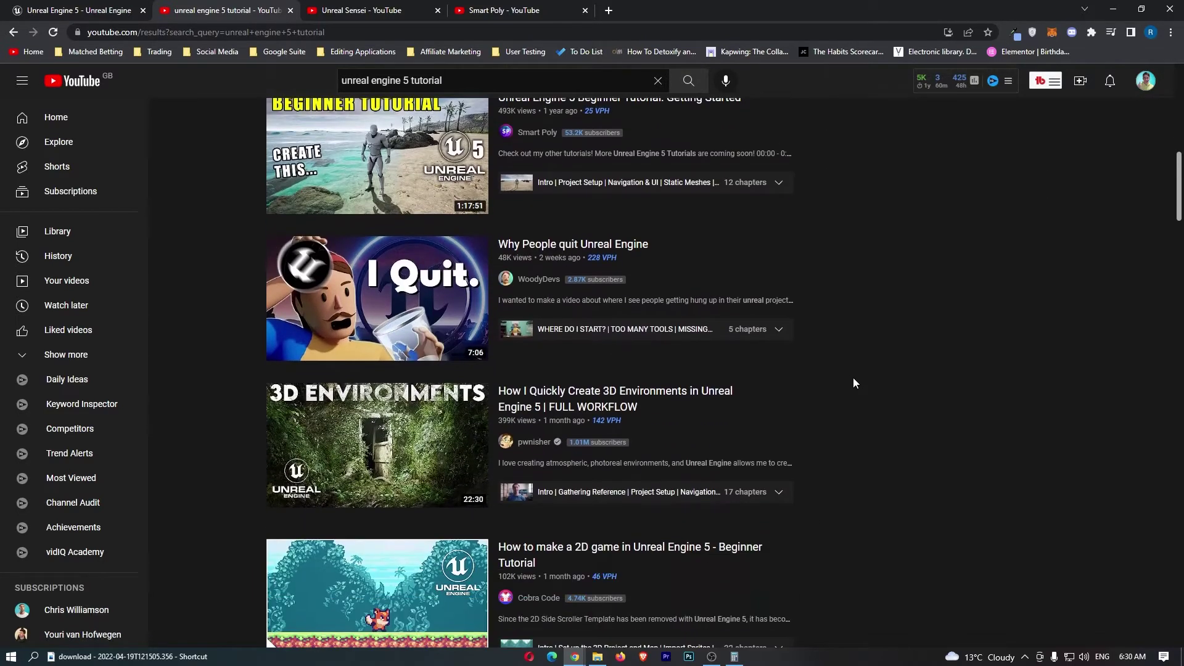
scroll(853, 377, "down", 1)
scroll(853, 378, "down", 3)
scroll(854, 377, "down", 3)
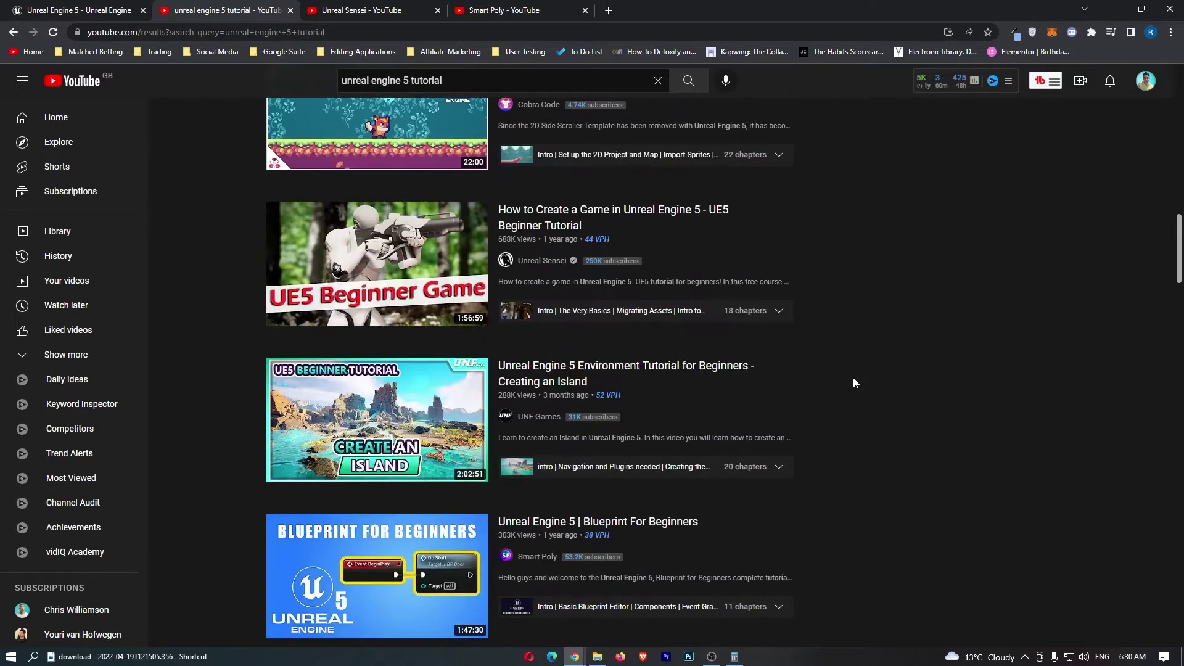
scroll(854, 378, "down", 1)
scroll(853, 377, "down", 1)
scroll(854, 377, "down", 1)
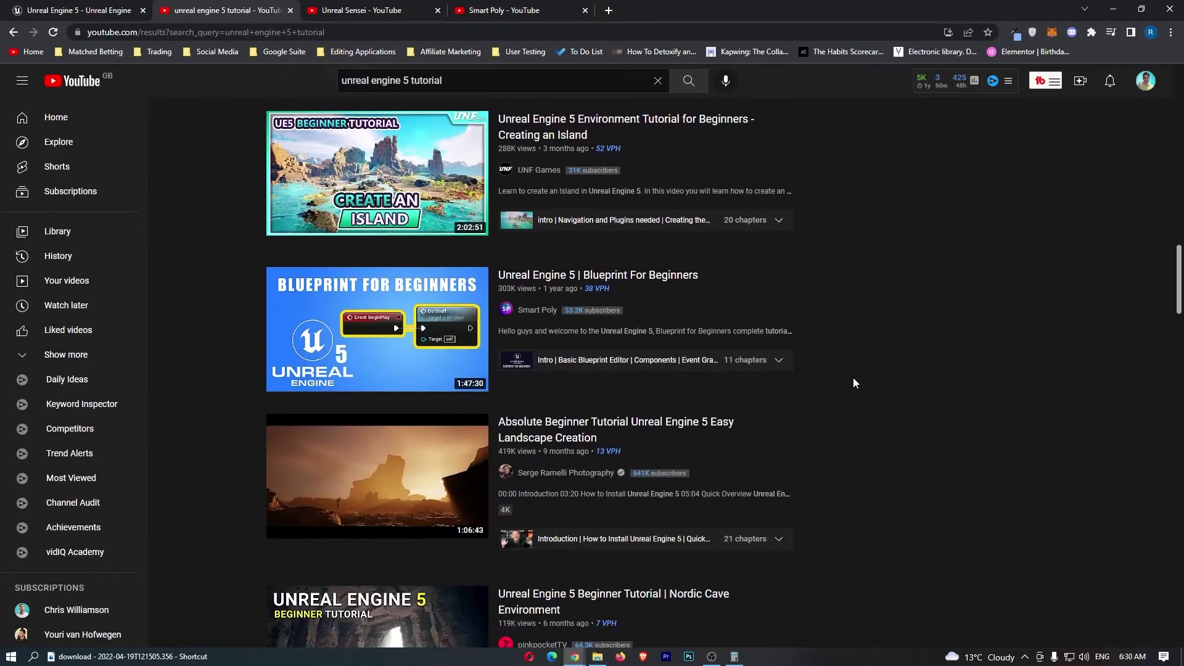
scroll(854, 378, "down", 1)
scroll(853, 378, "down", 1)
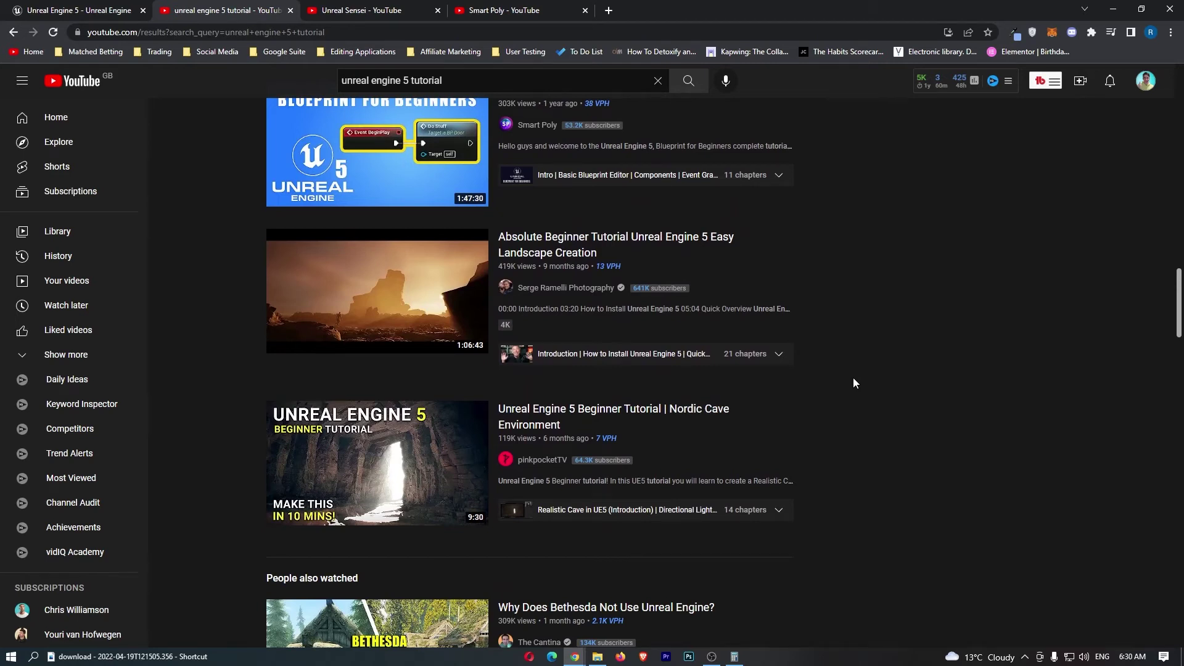
scroll(854, 378, "down", 2)
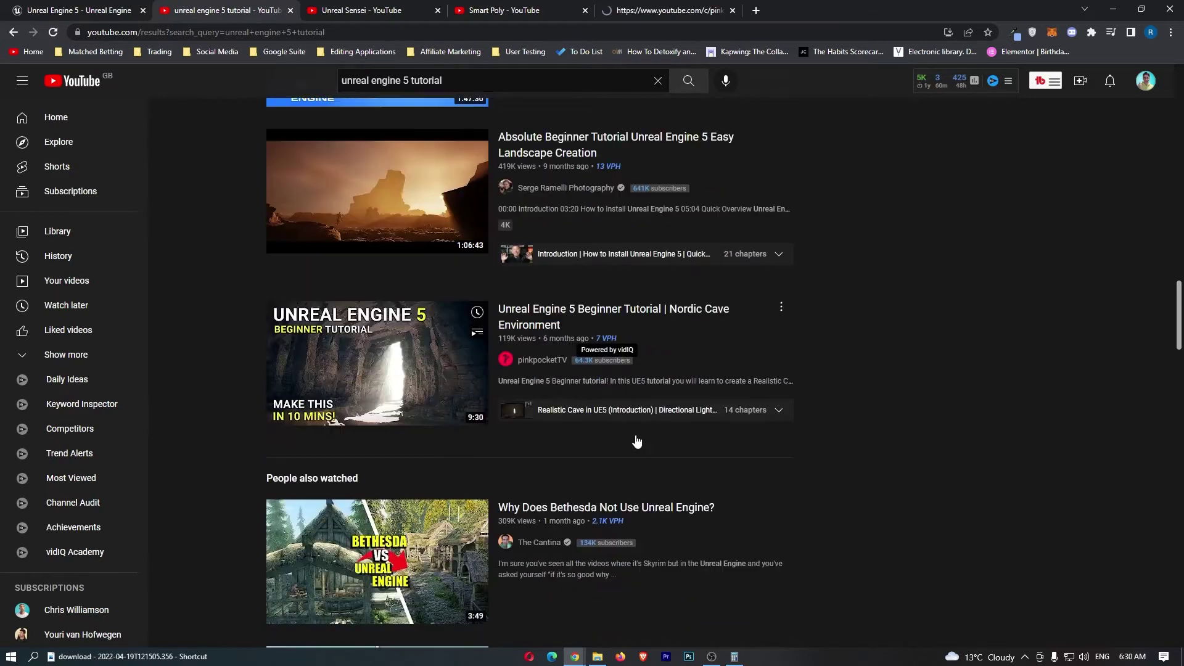
middle_click(543, 366)
scroll(787, 417, "down", 1)
scroll(850, 423, "down", 5)
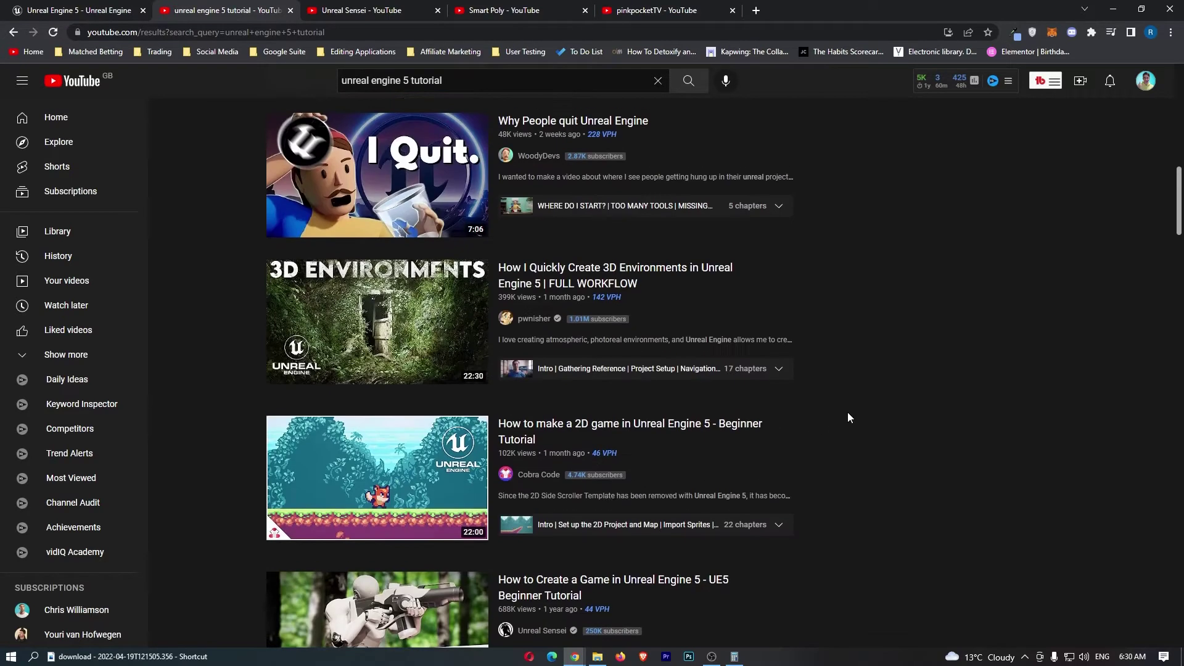
key("Home")
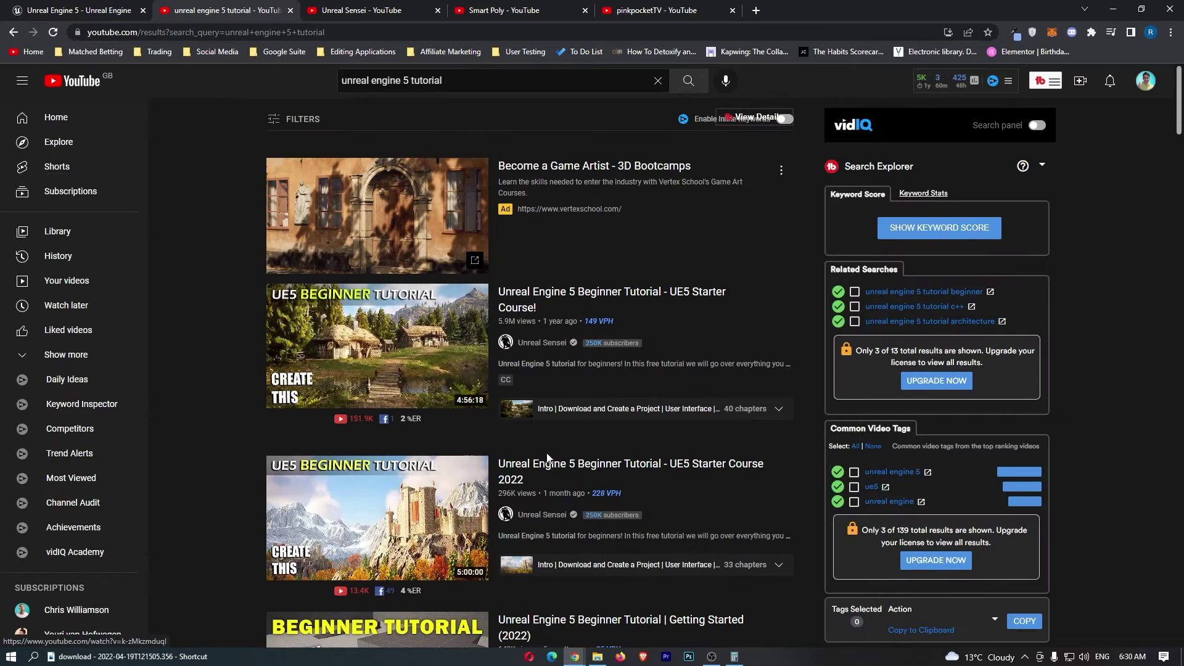
- Show the uploaded videos grid on the Unreal Sensei channel page
left_click(357, 10)
left_click(363, 341)
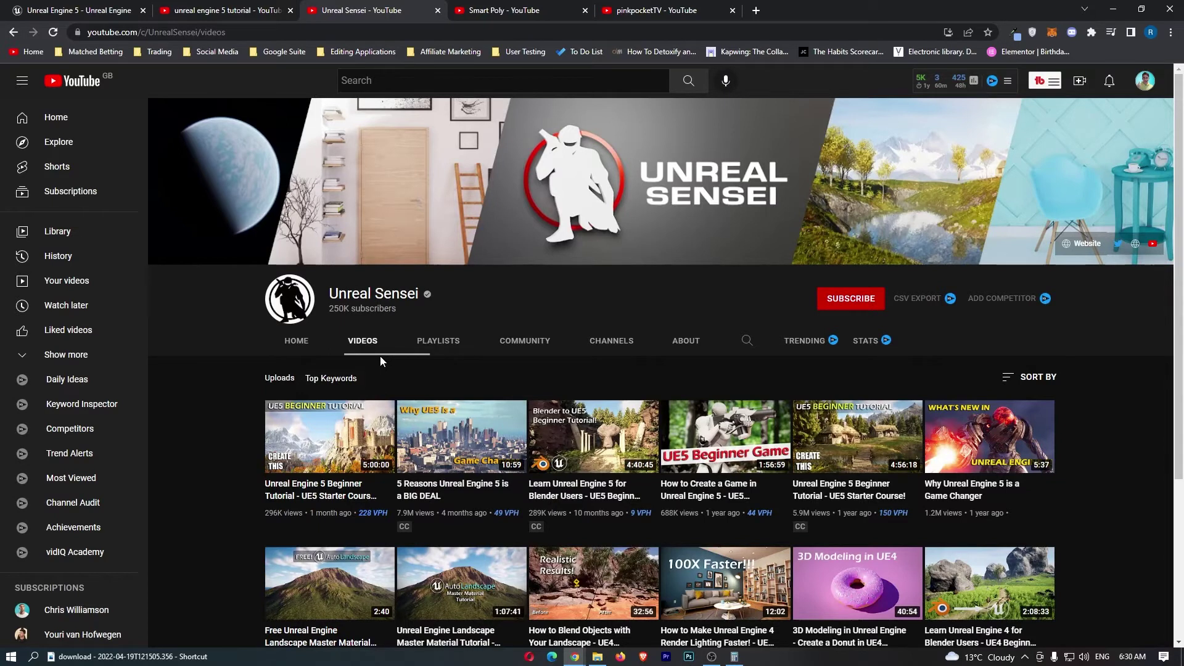
scroll(380, 357, "down", 3)
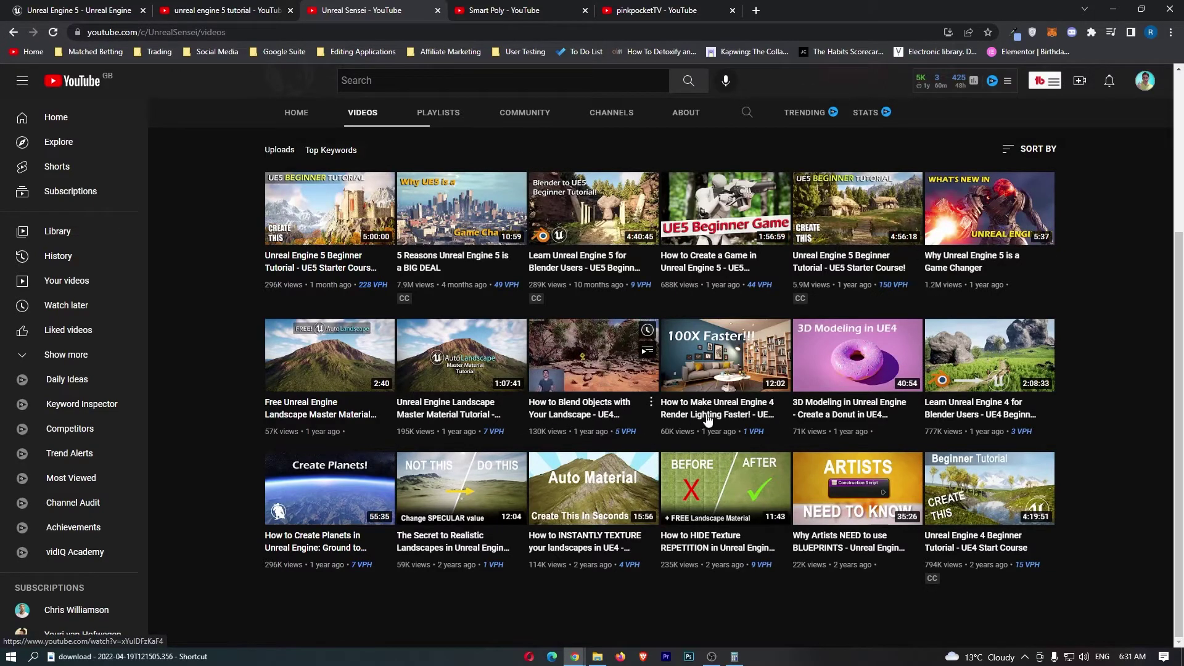
mouse_move(726, 437)
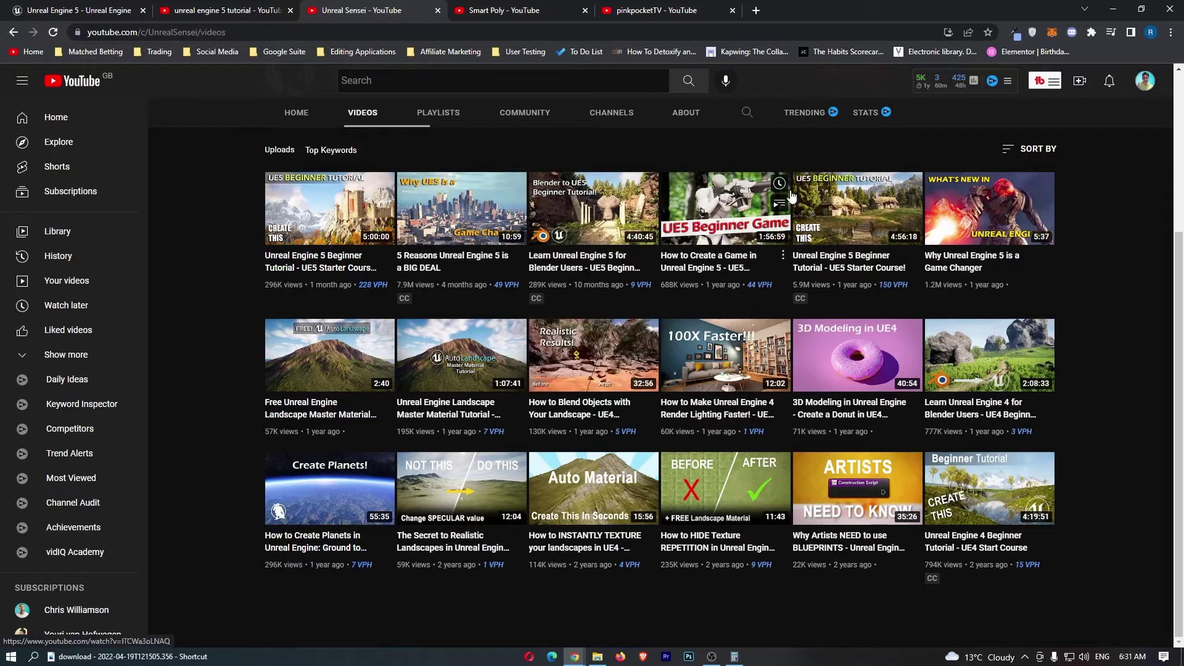
scroll(685, 412, "up", 3)
scroll(315, 260, "down", 3)
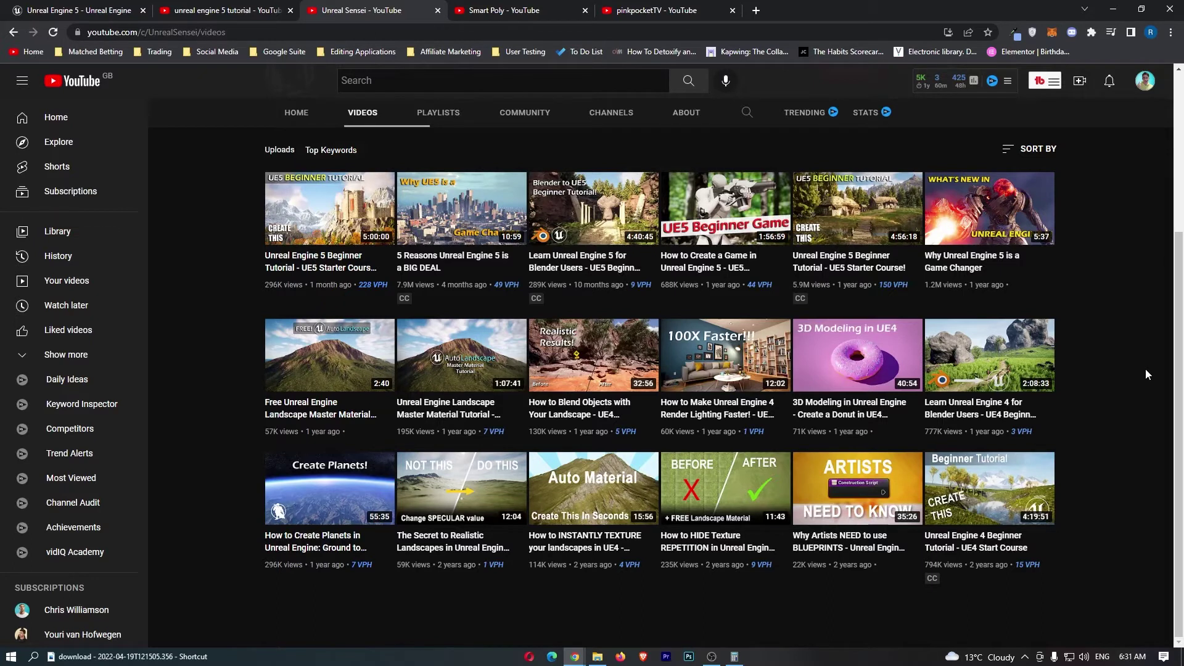
scroll(1146, 370, "up", 1)
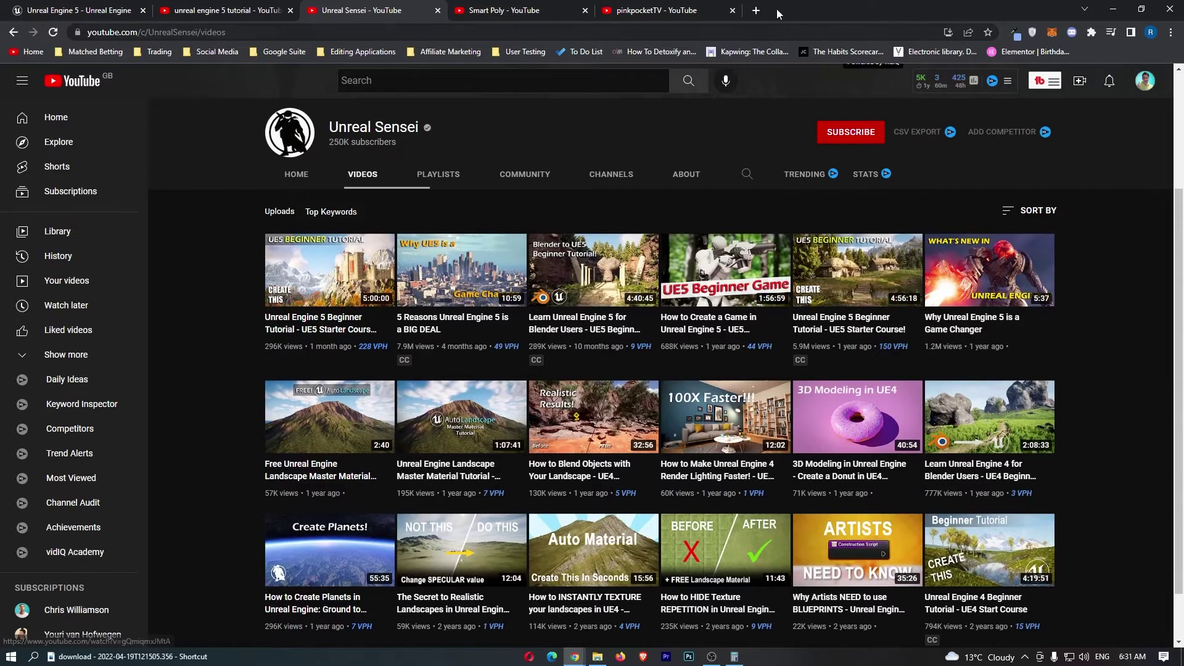
- Look up Unreal Sensei on Social Blade and review its 250K subscribers and £68 – £1.1K monthly estimate
left_click(755, 10)
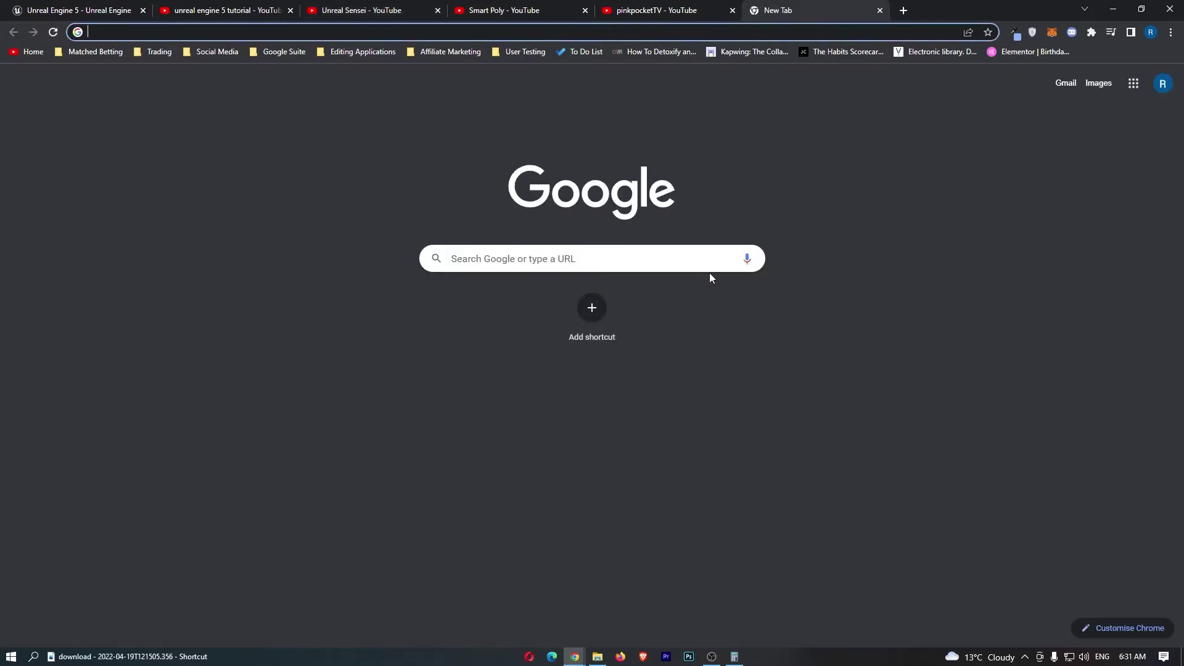
type("soc")
key("Return")
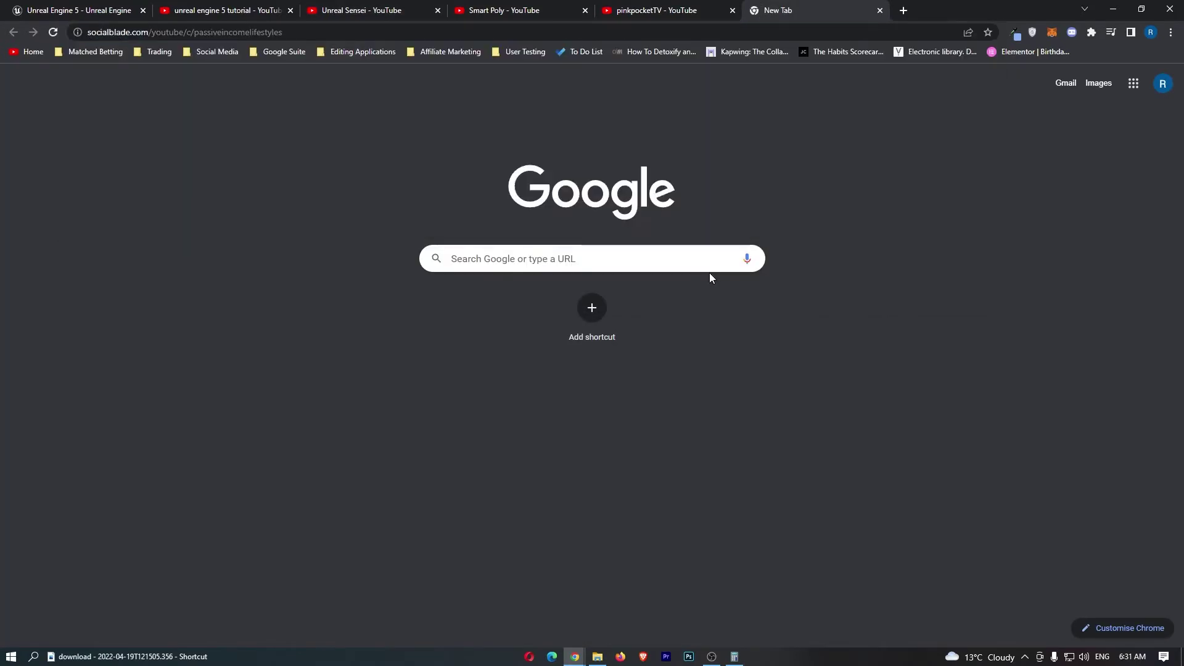
left_click(794, 99)
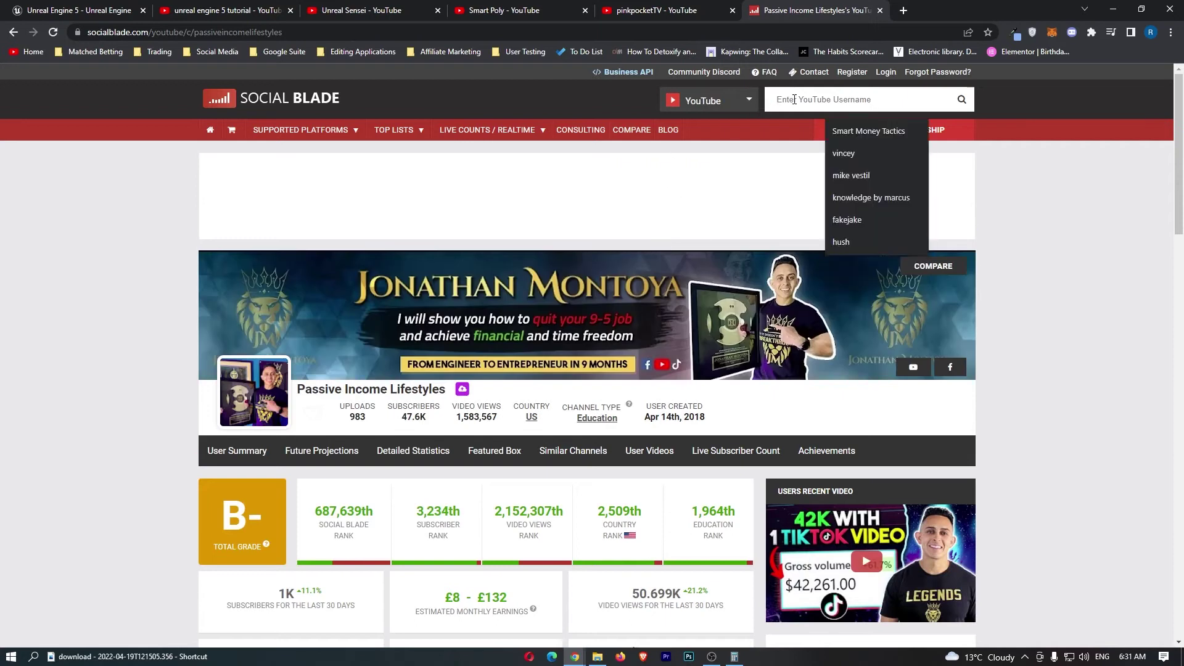
type("unreal sensei")
key("Return")
scroll(592, 370, "down", 2)
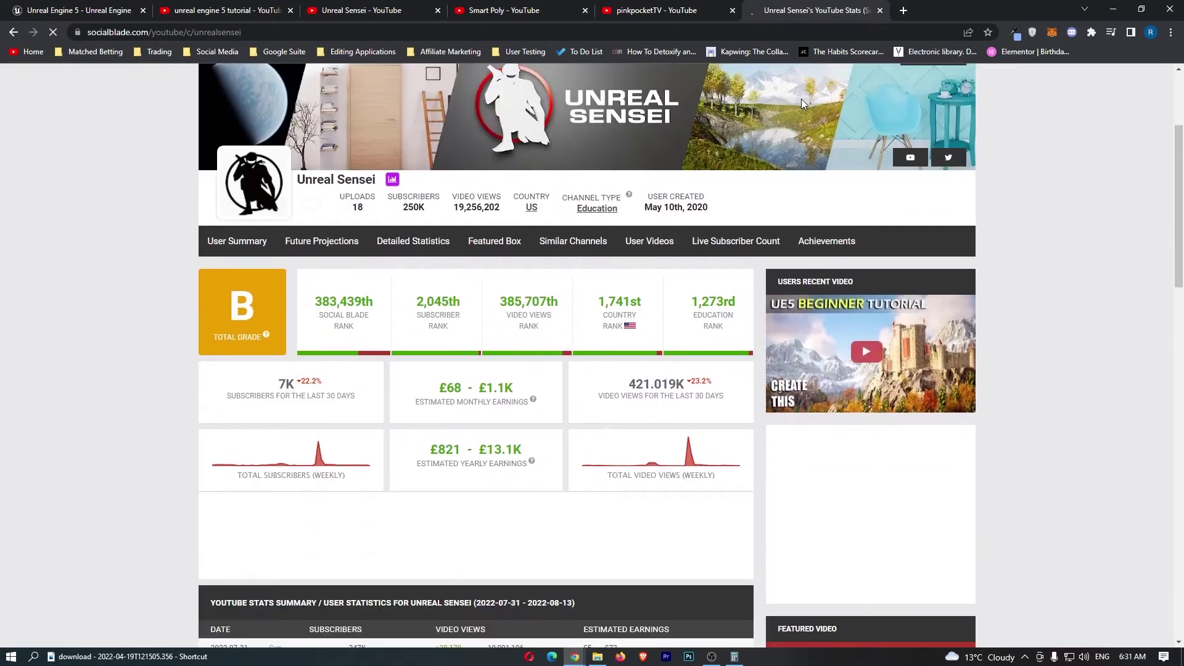
scroll(593, 370, "down", 2)
scroll(416, 204, "down", 2)
left_click_drag(437, 202, 515, 206)
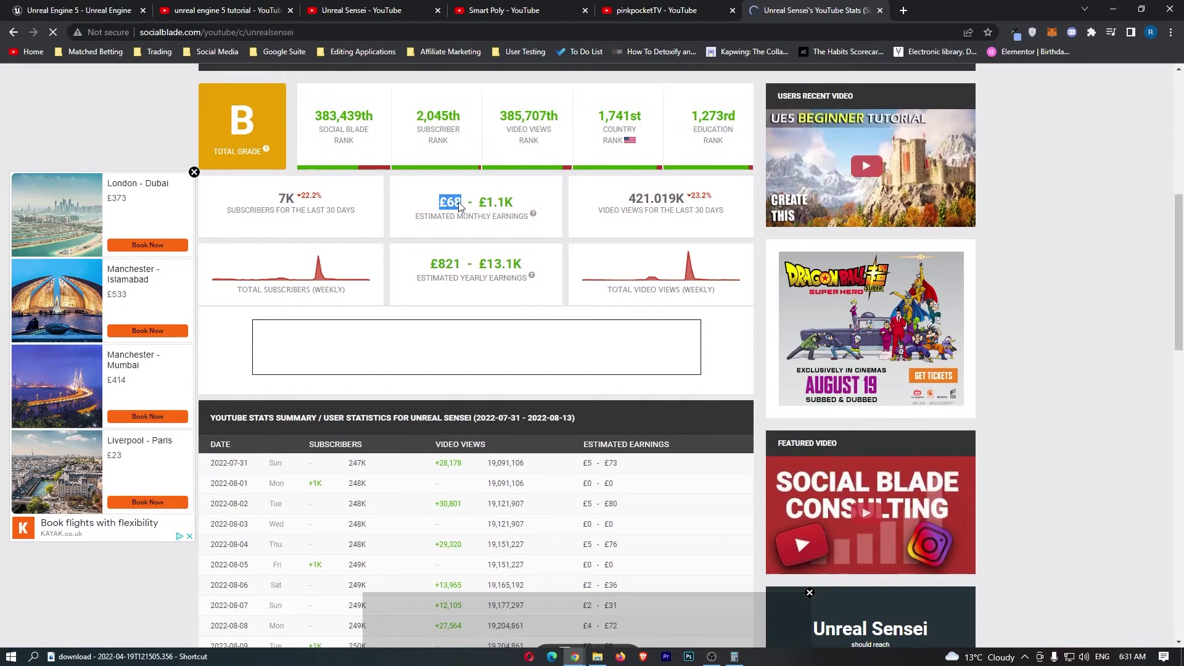
scroll(518, 209, "up", 1)
scroll(532, 269, "down", 1)
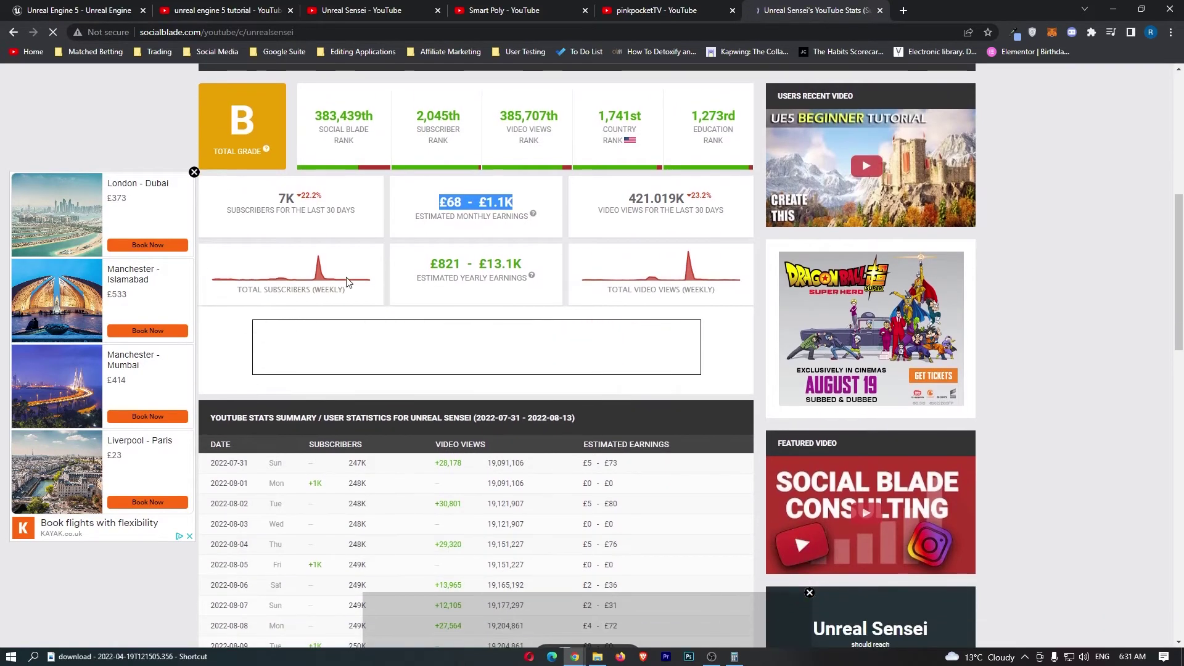
left_click_drag(429, 266, 528, 266)
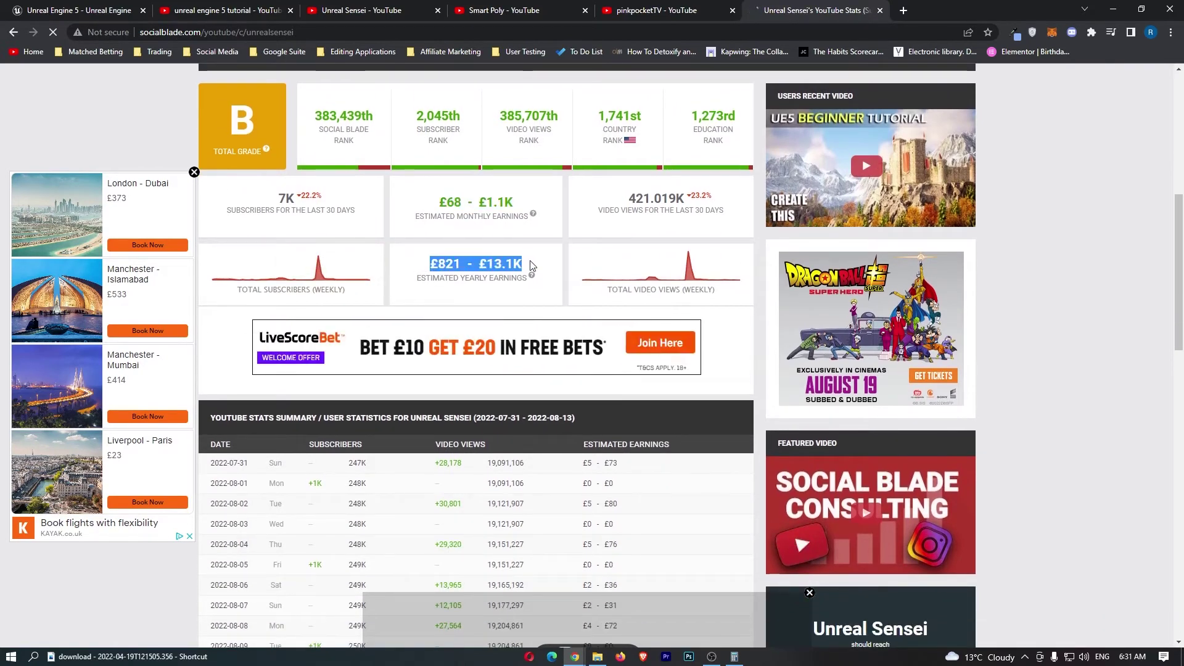
left_click(435, 264)
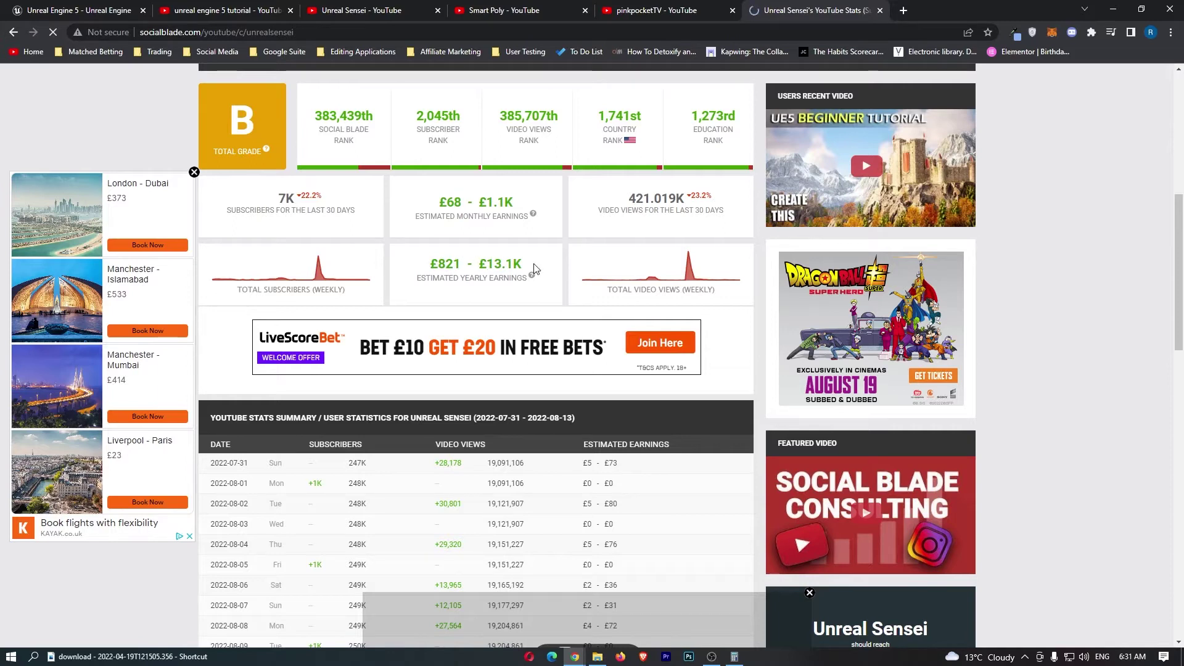
scroll(462, 296, "down", 5)
scroll(468, 315, "down", 3)
scroll(469, 322, "down", 1)
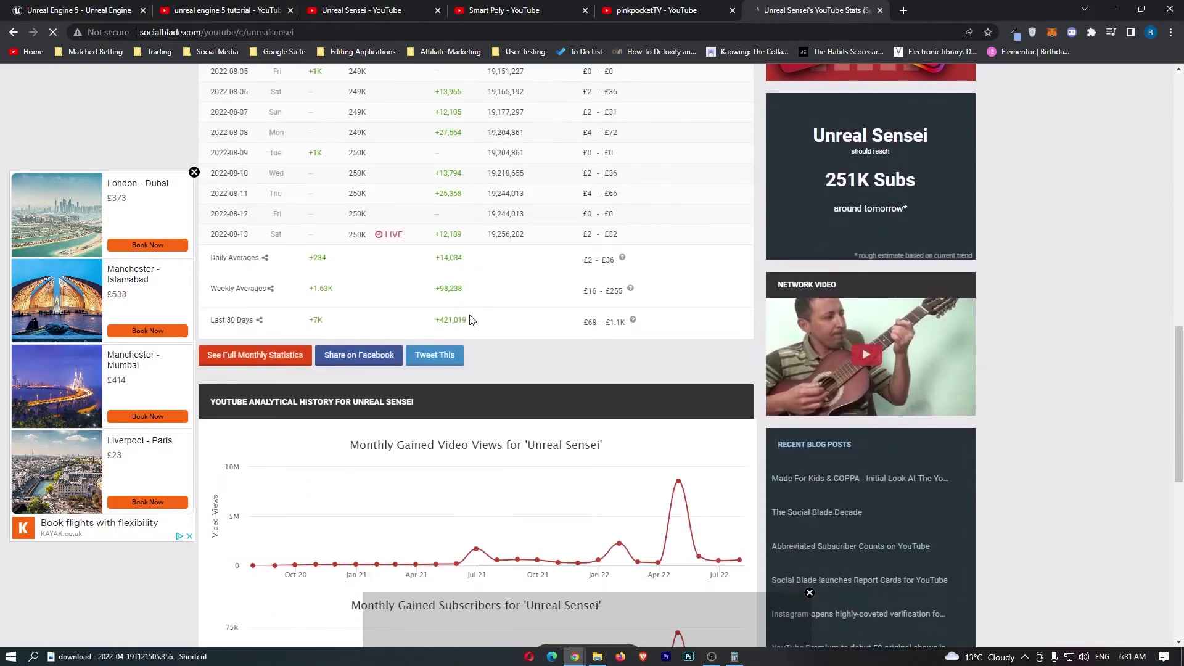
scroll(472, 313, "up", 3)
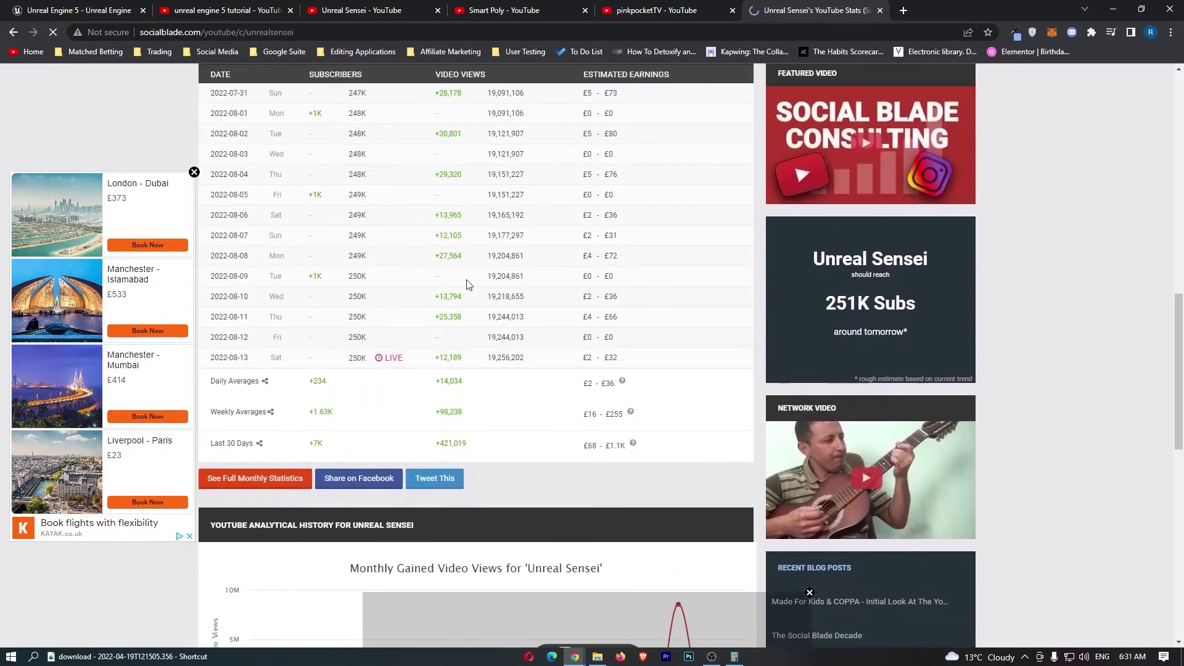
left_click(367, 10)
left_click(812, 11)
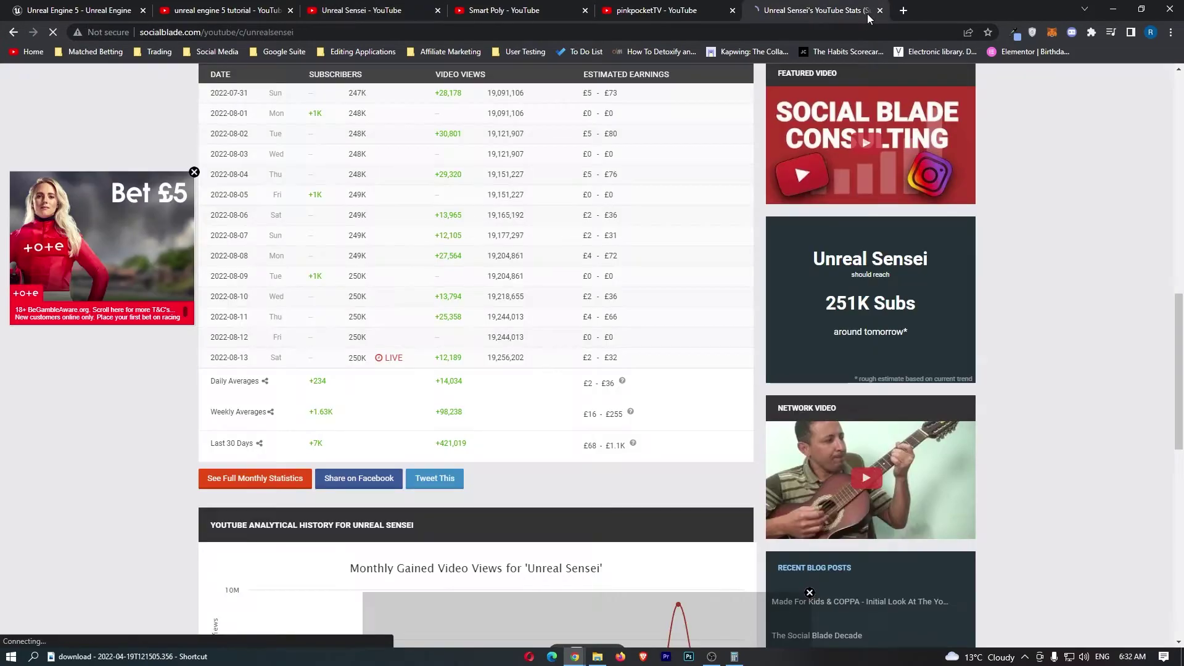
scroll(630, 220, "up", 5)
scroll(555, 259, "up", 5)
scroll(451, 299, "up", 5)
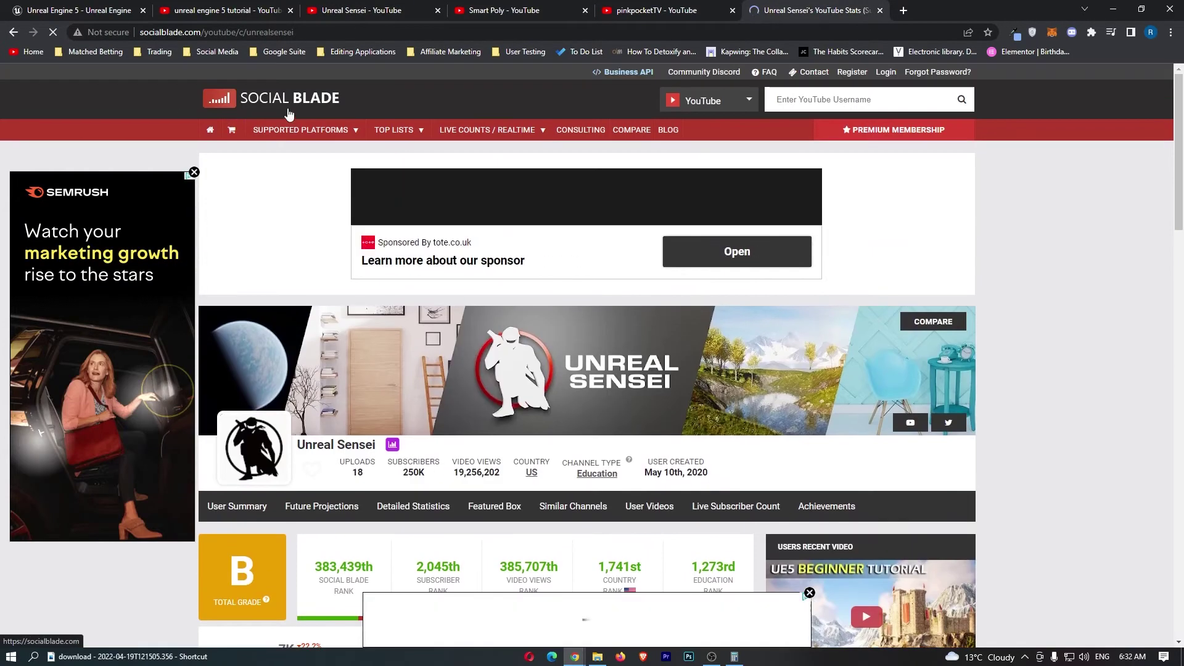
scroll(450, 298, "down", 5)
scroll(472, 278, "down", 3)
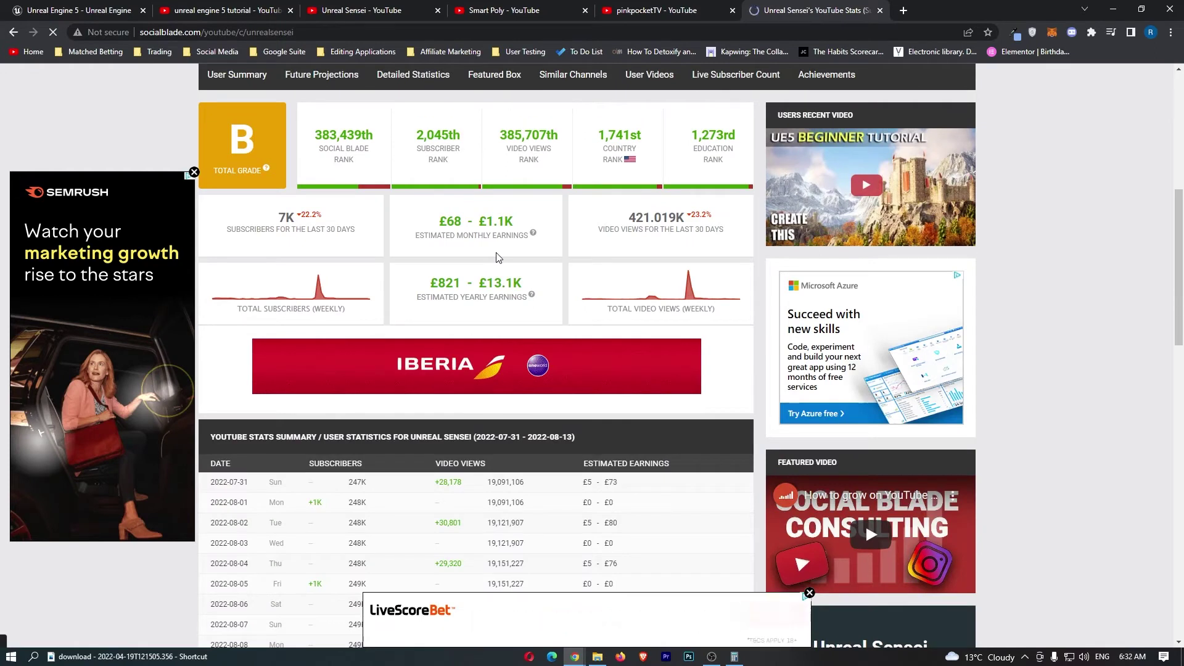
scroll(507, 250, "down", 3)
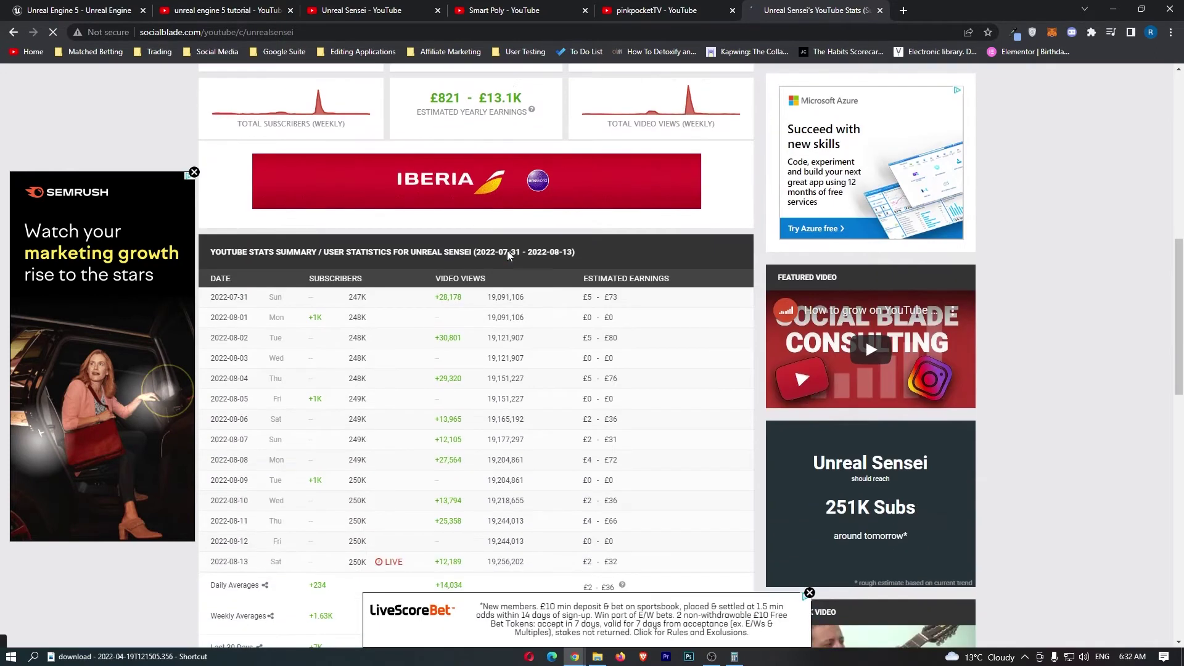
scroll(507, 251, "down", 3)
scroll(507, 251, "down", 4)
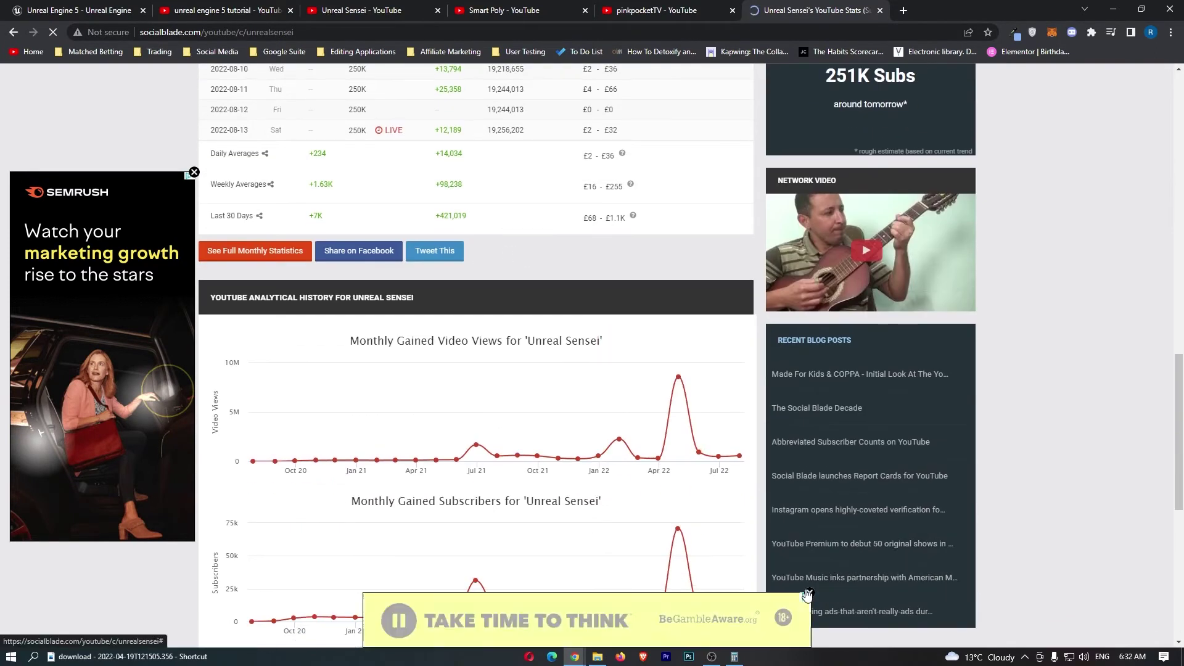
scroll(558, 429, "down", 5)
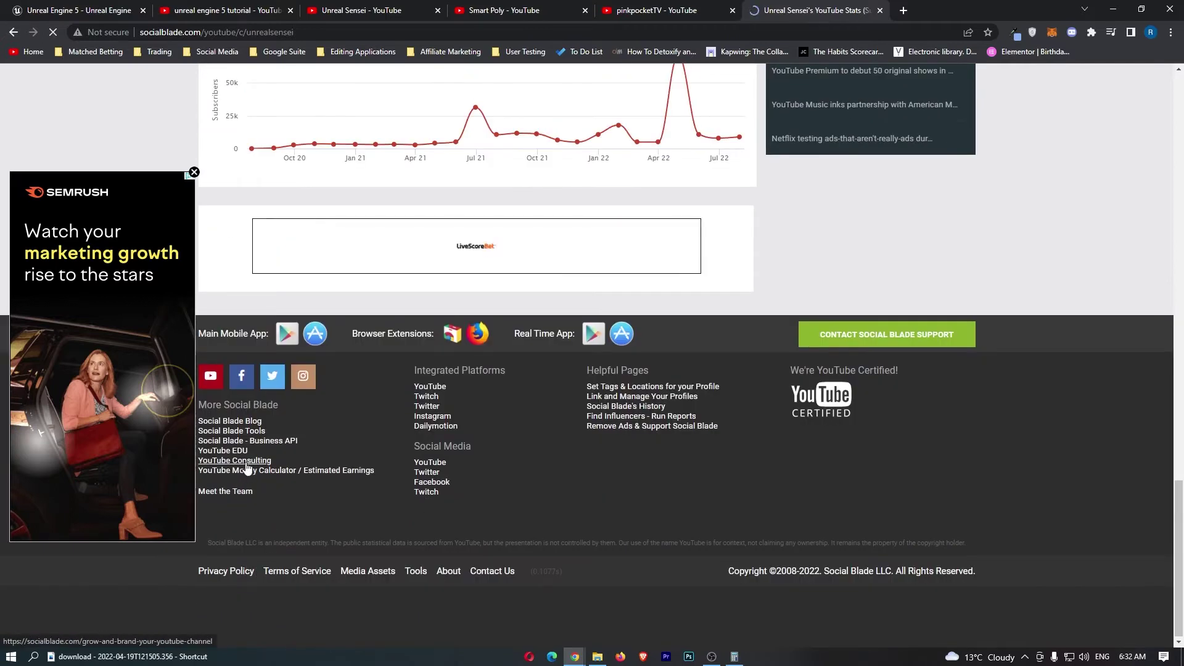
- Open Social Blade's YouTube money calculator in its own tab
right_click(277, 470)
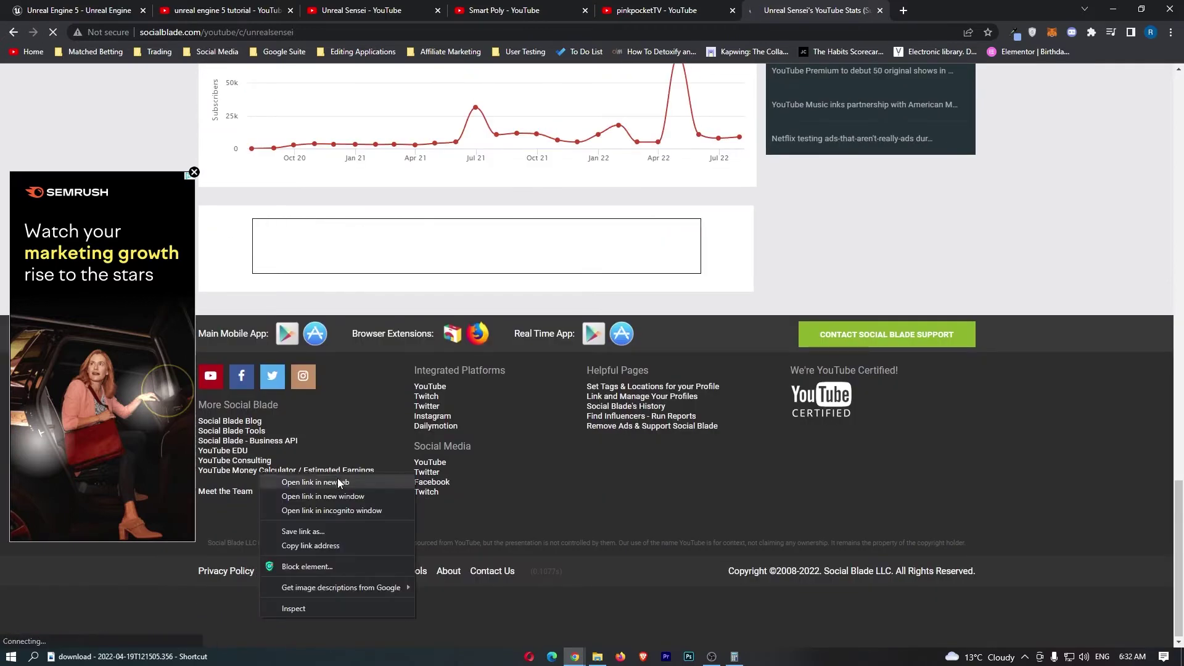
left_click(343, 482)
left_click(935, 10)
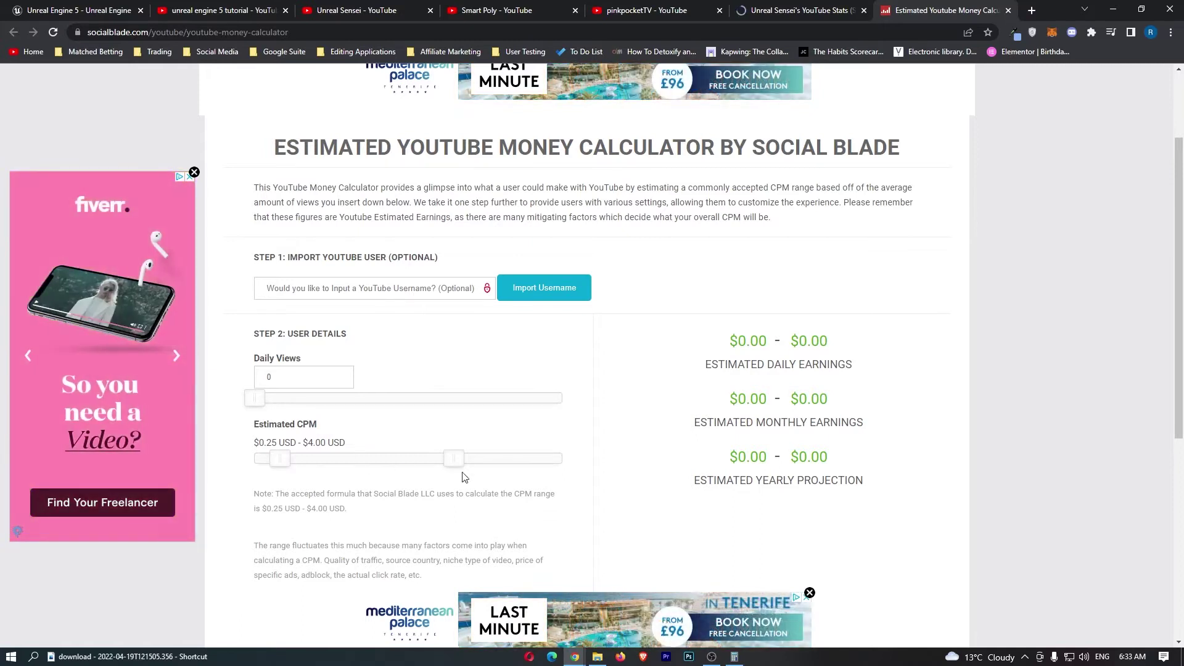
- Set both estimated CPM handles to $10 and return to the search results
left_click_drag(452, 460, 561, 460)
left_click_drag(277, 460, 562, 460)
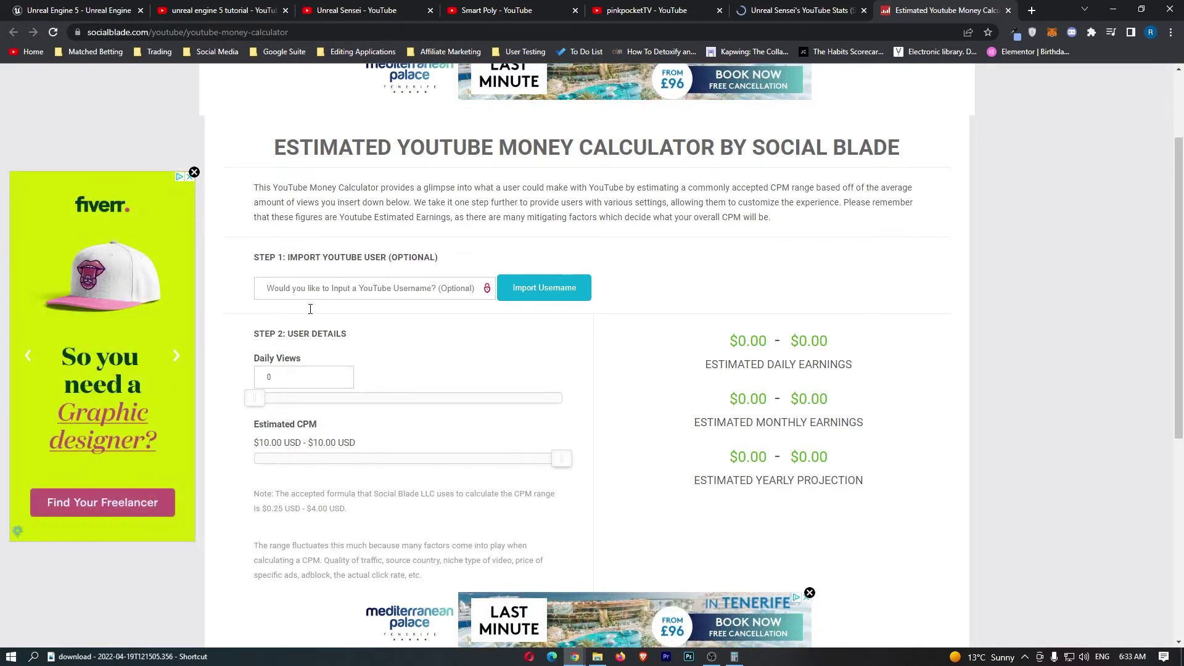
left_click(222, 11)
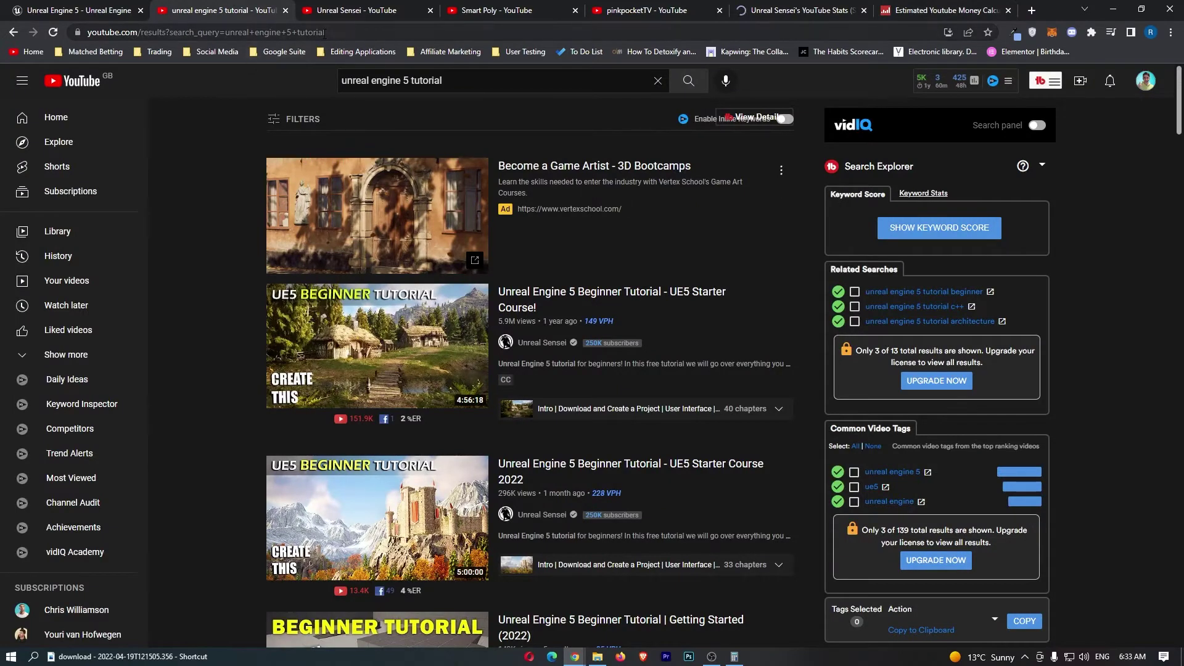
- Look over Unreal Sensei's uploaded videos and their view counts on YouTube
left_click(414, 9)
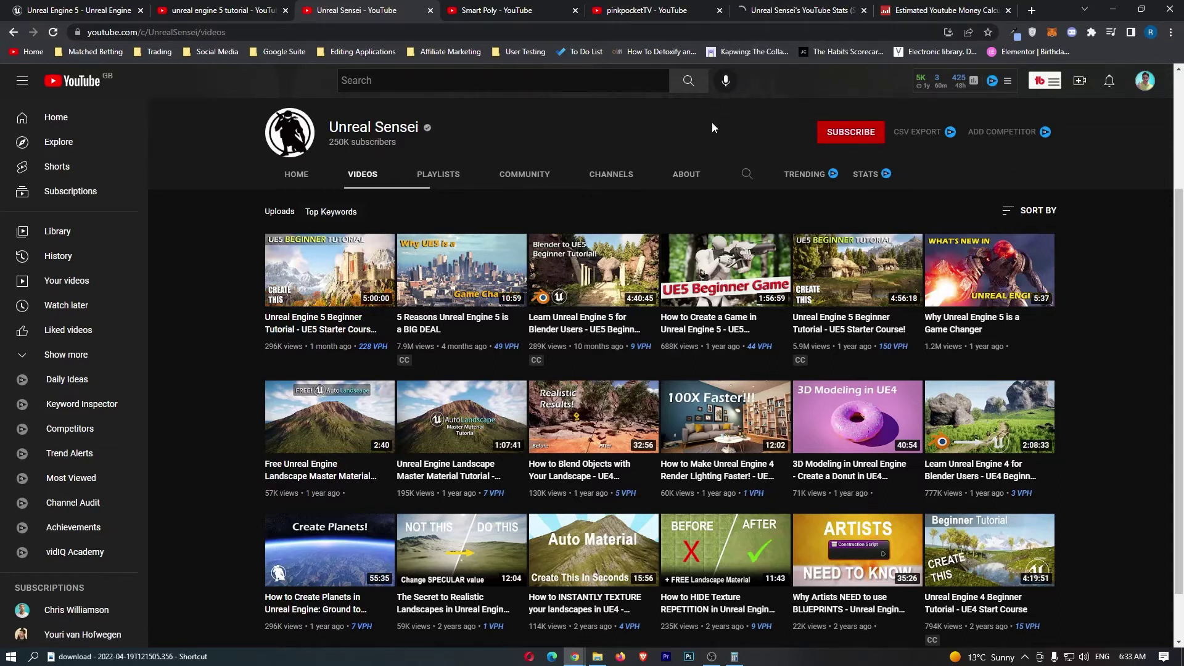
- Enter 14000 daily views in the money calculator, giving $140 daily and $50,400 yearly
left_click(782, 10)
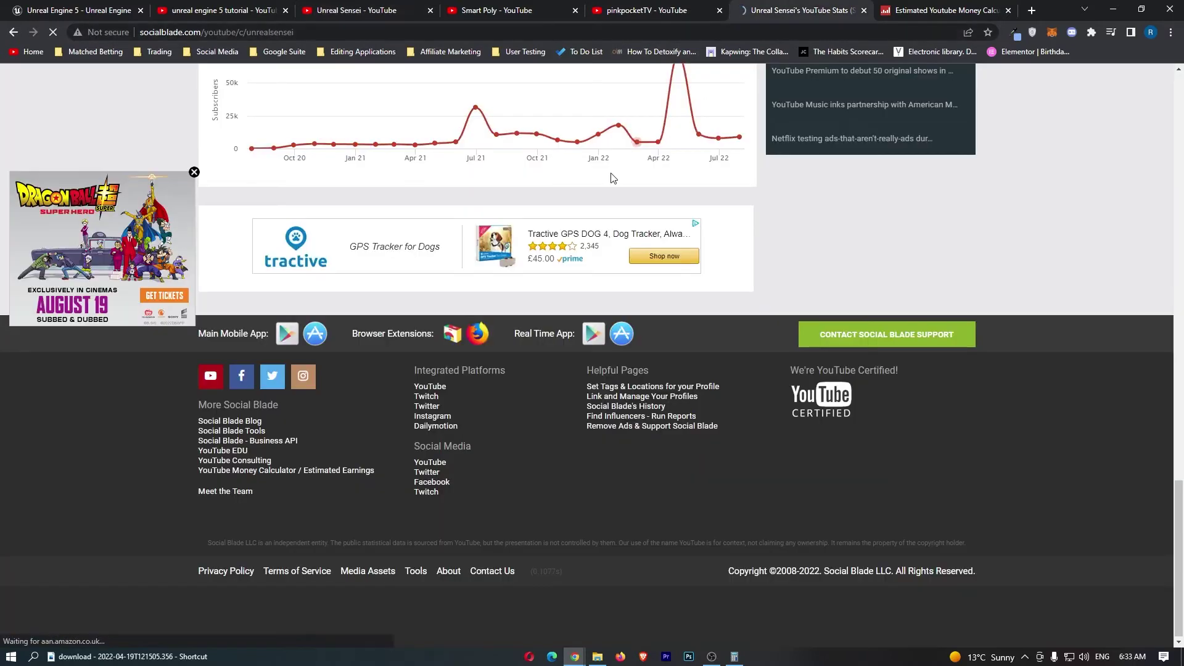
scroll(534, 235, "down", 5)
scroll(535, 237, "down", 5)
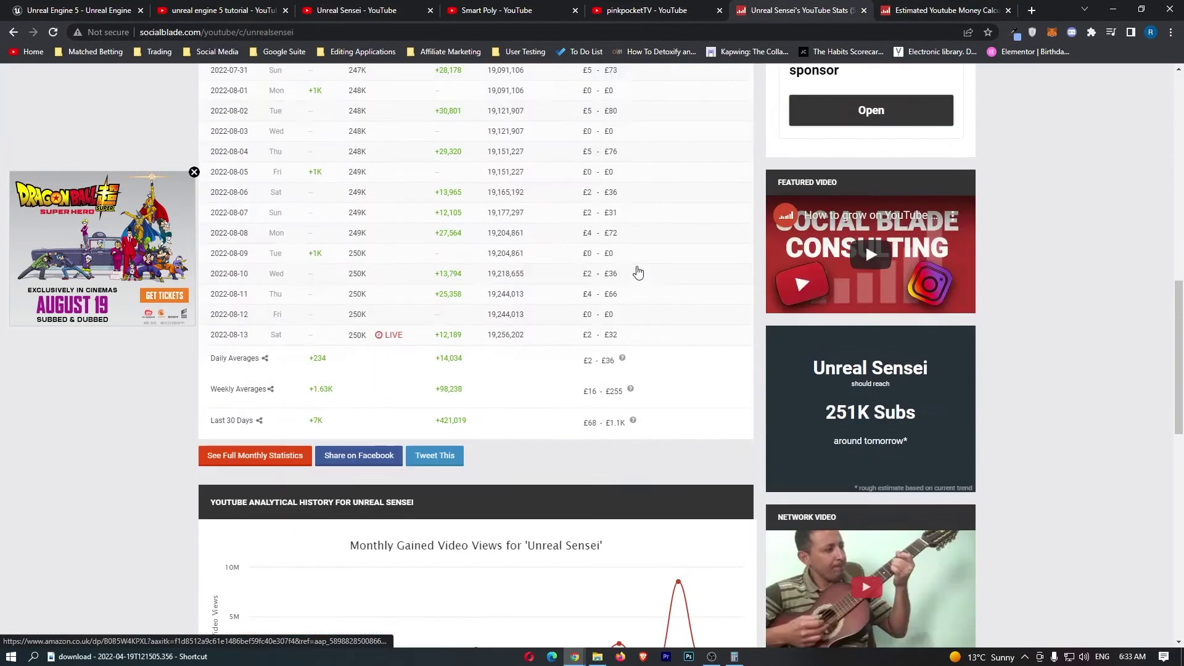
left_click(940, 11)
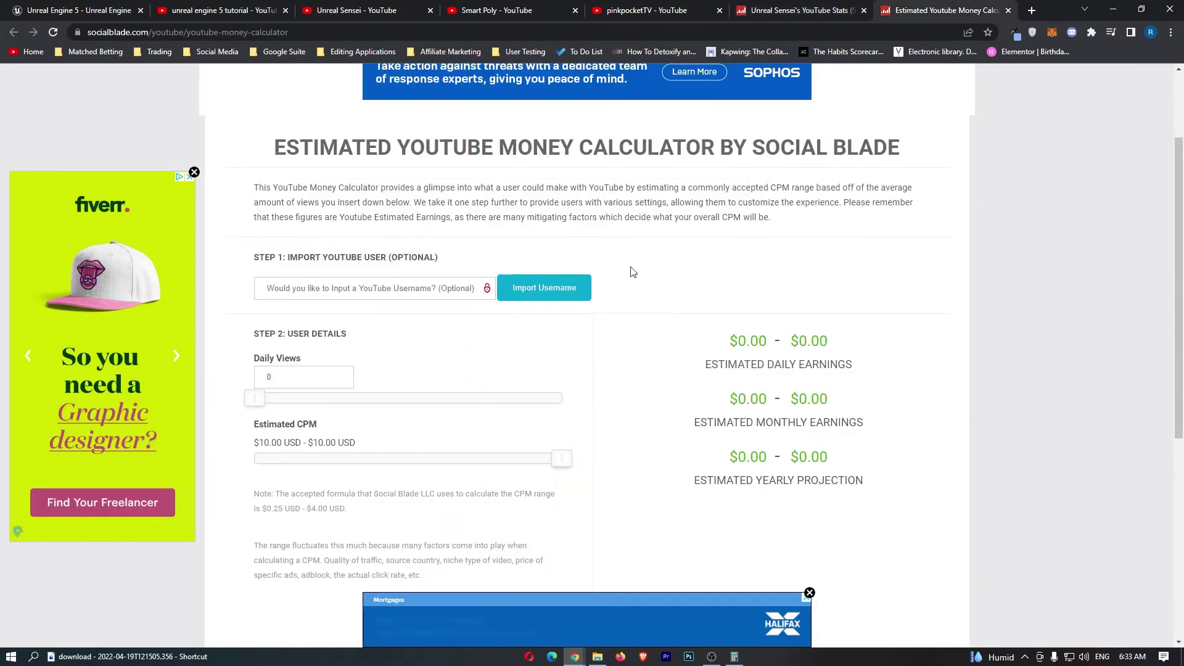
left_click(313, 378)
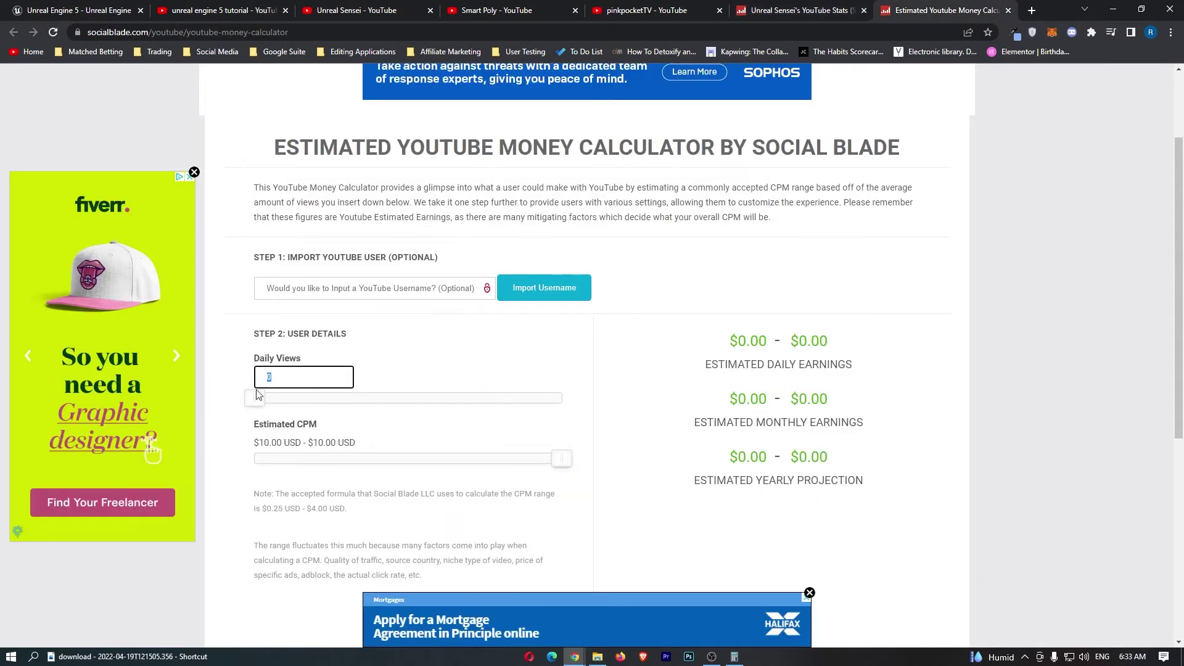
type("14000")
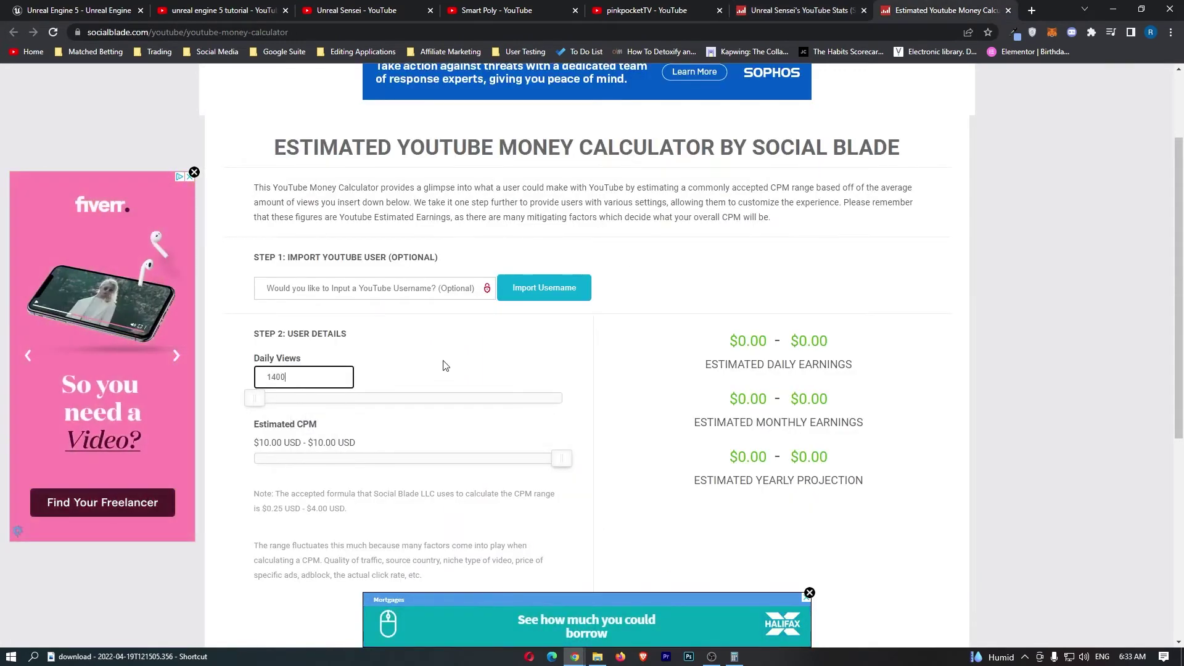
left_click(555, 340)
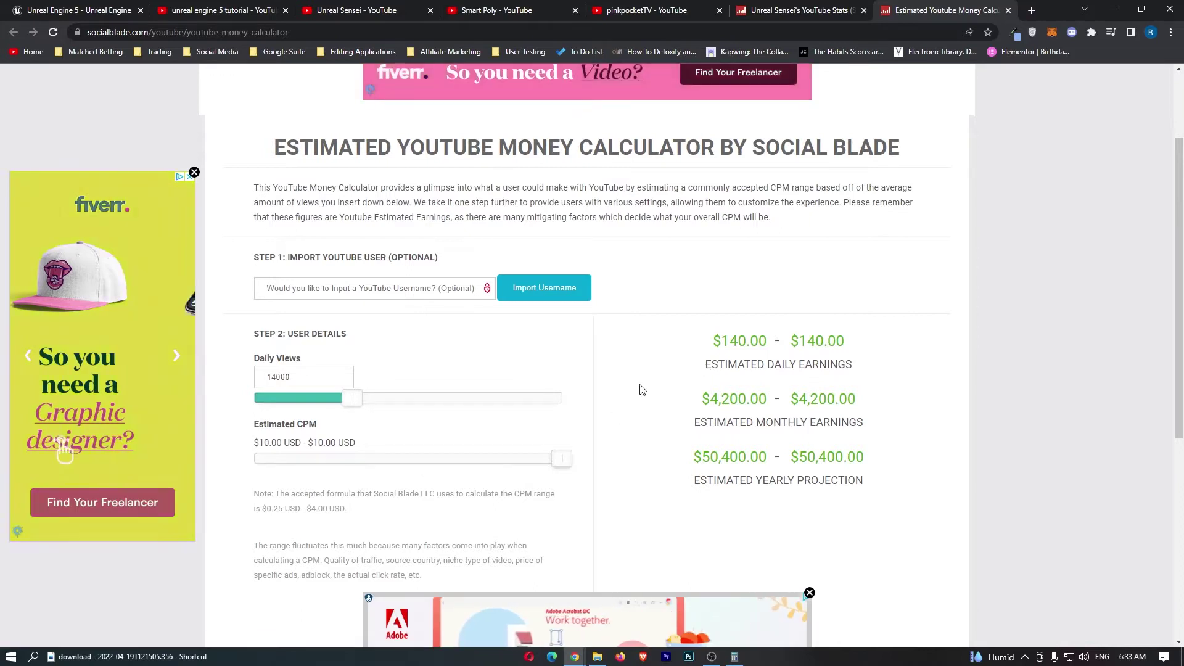
- Close the Unreal Sensei tab, browse Smart Poly's videos, and select its channel name
left_click(357, 10)
scroll(206, 264, "down", 2)
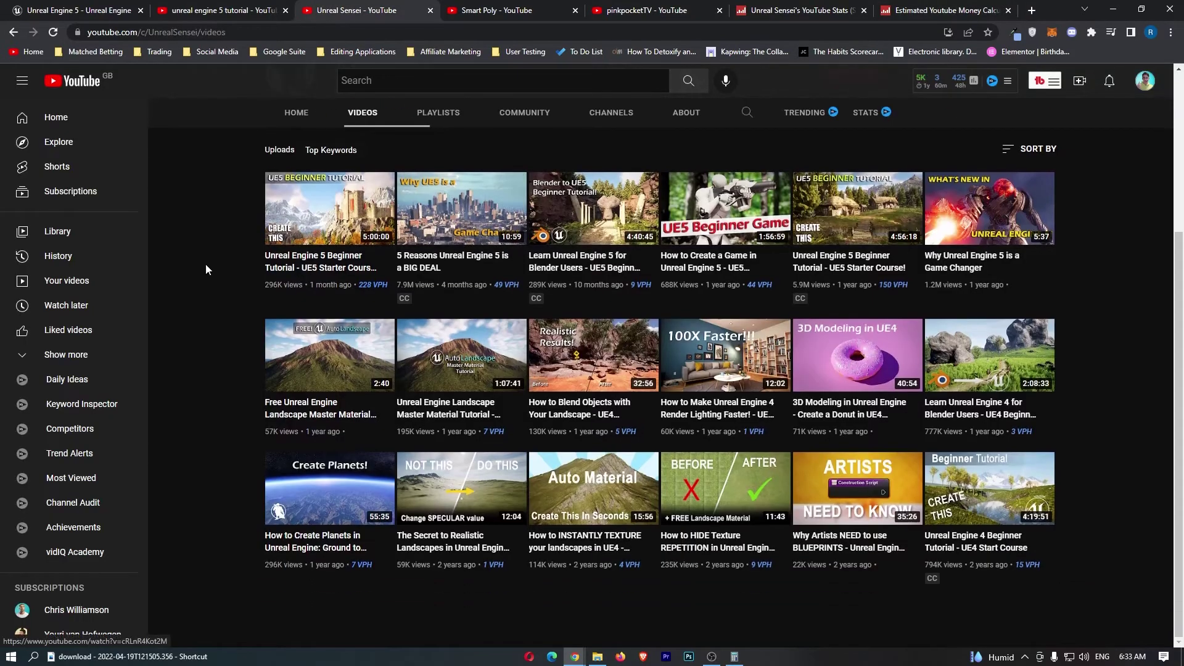
scroll(206, 263, "up", 3)
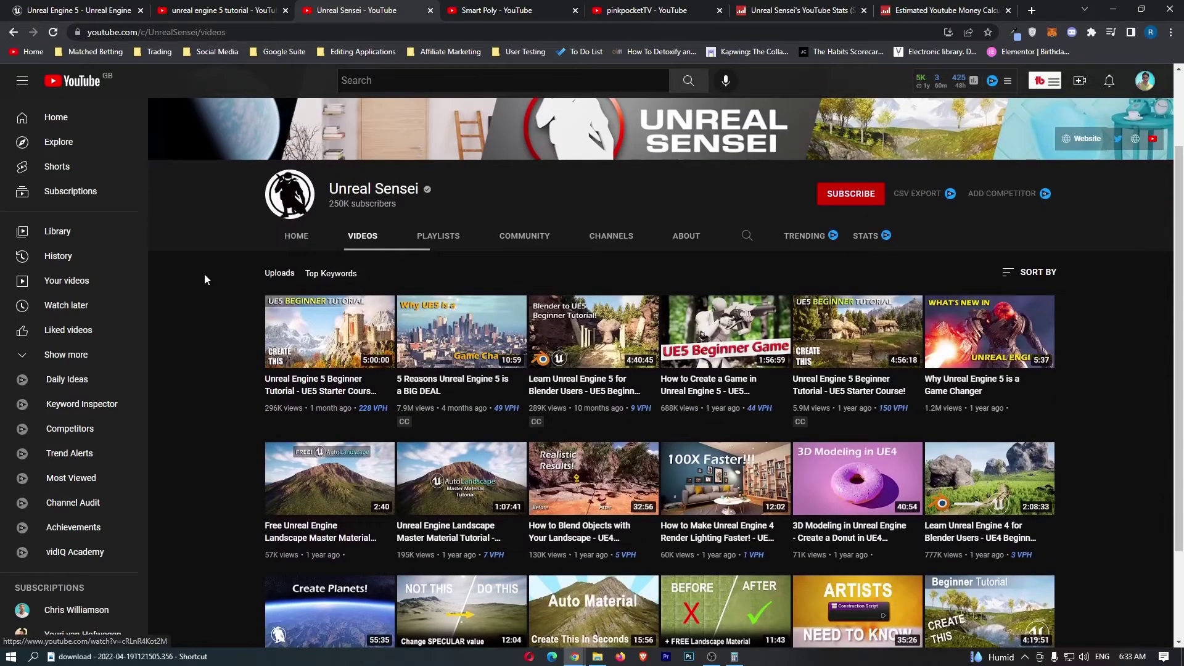
scroll(205, 275, "down", 1)
key("ctrl+w")
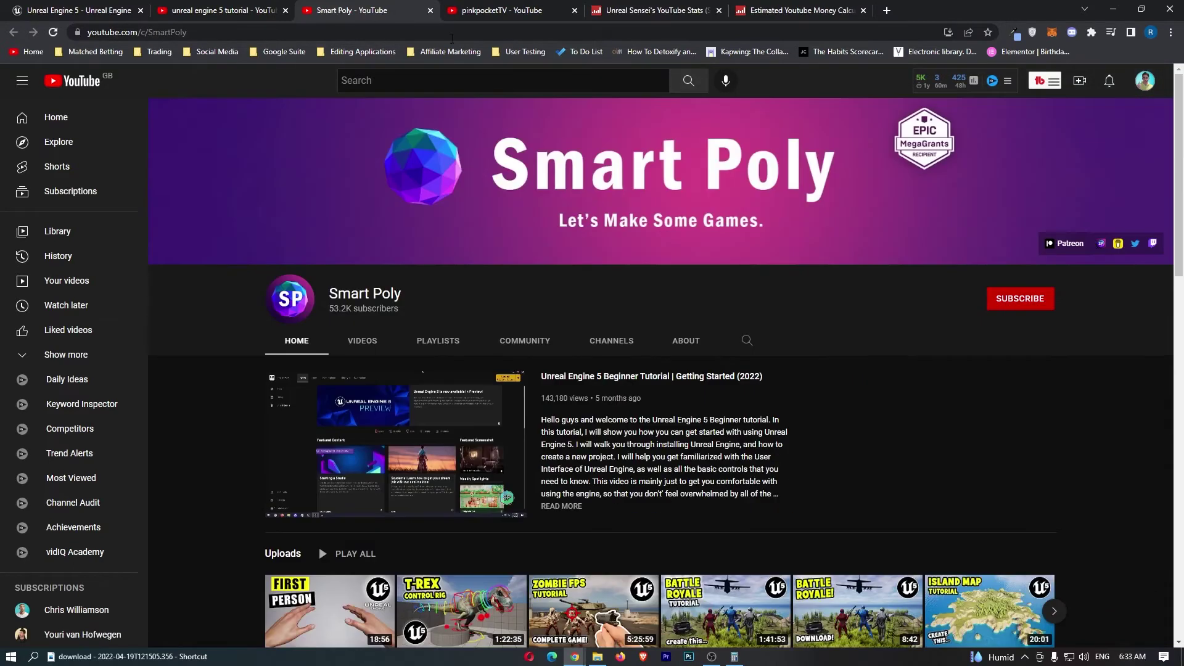
left_click(362, 341)
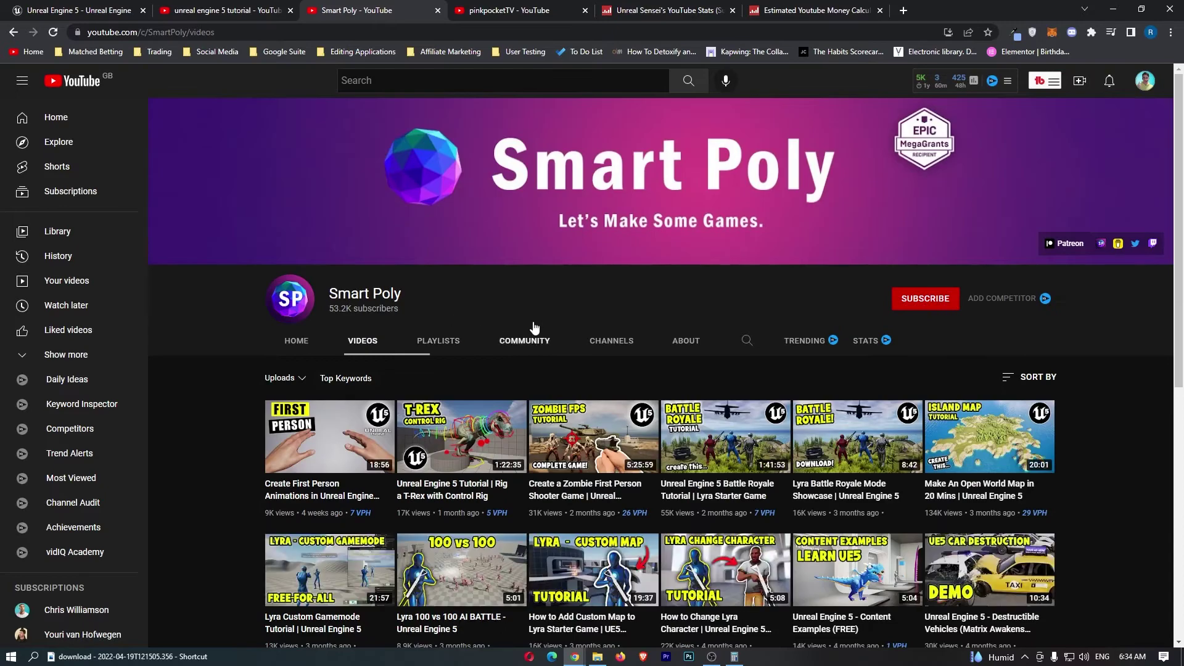
scroll(473, 312, "down", 3)
scroll(1044, 355, "down", 3)
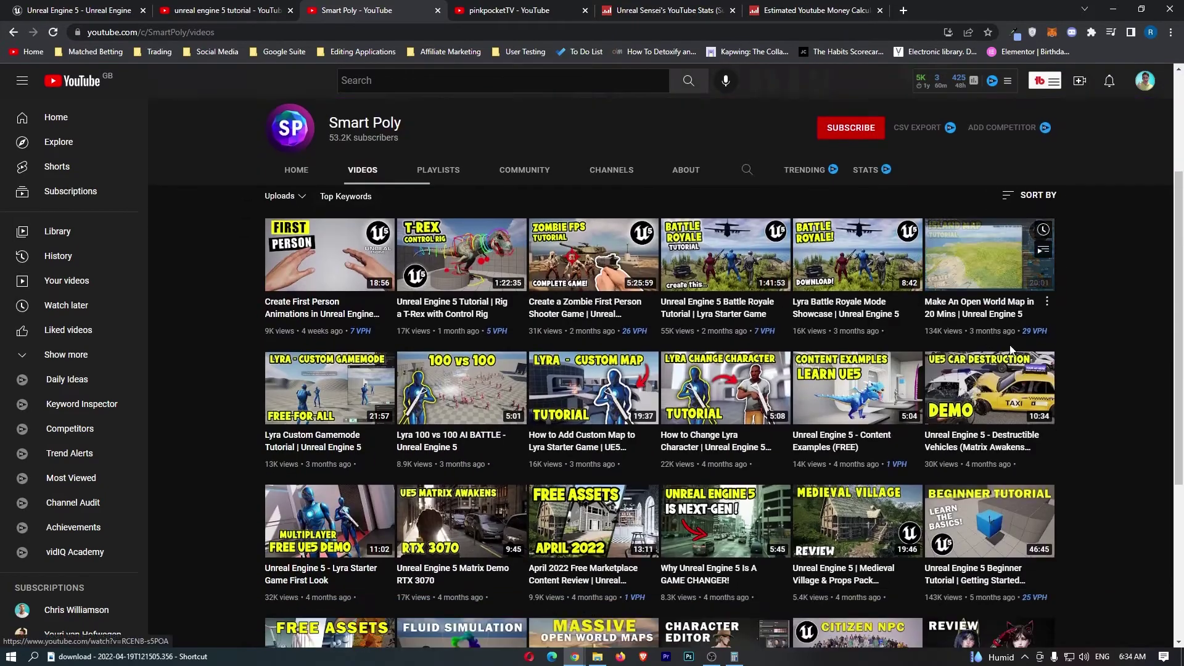
scroll(1044, 355, "down", 2)
scroll(1045, 355, "down", 5)
scroll(1044, 355, "down", 3)
scroll(1044, 354, "down", 3)
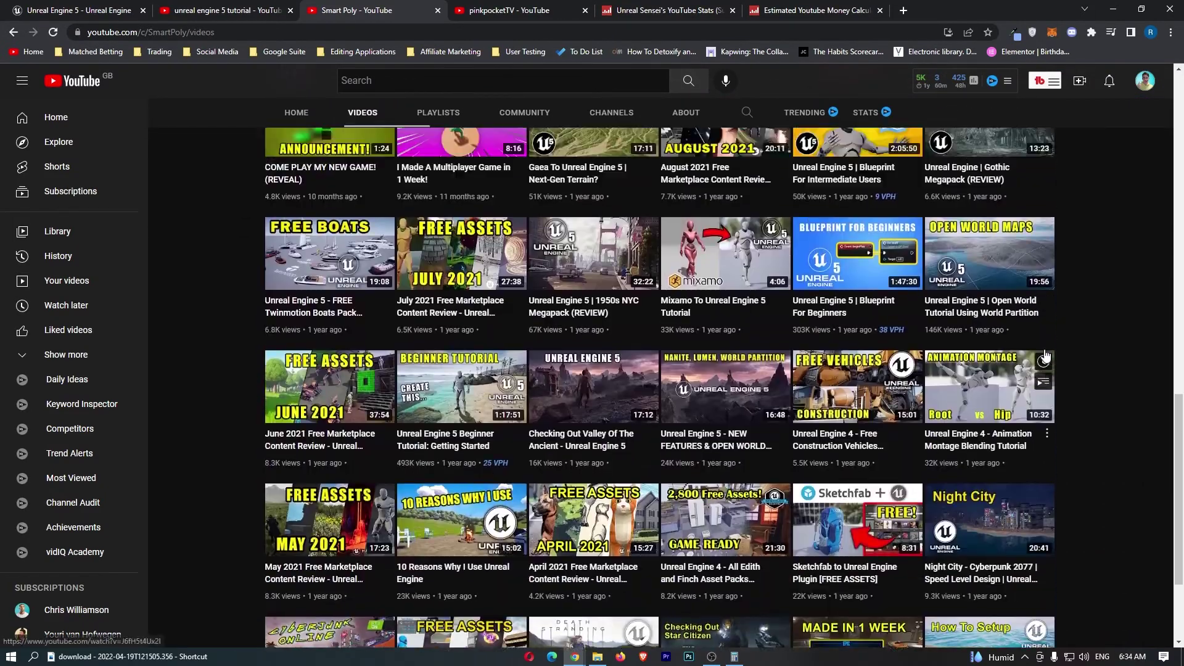
key("Home")
mouse_move(330, 436)
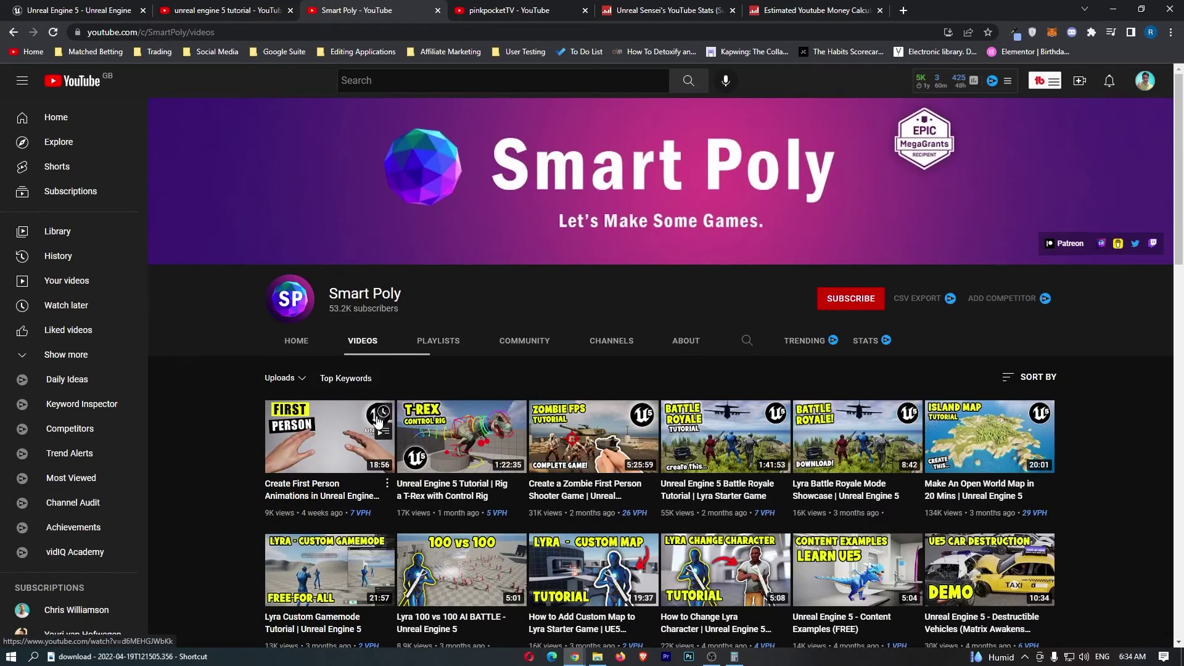
scroll(379, 422, "down", 1)
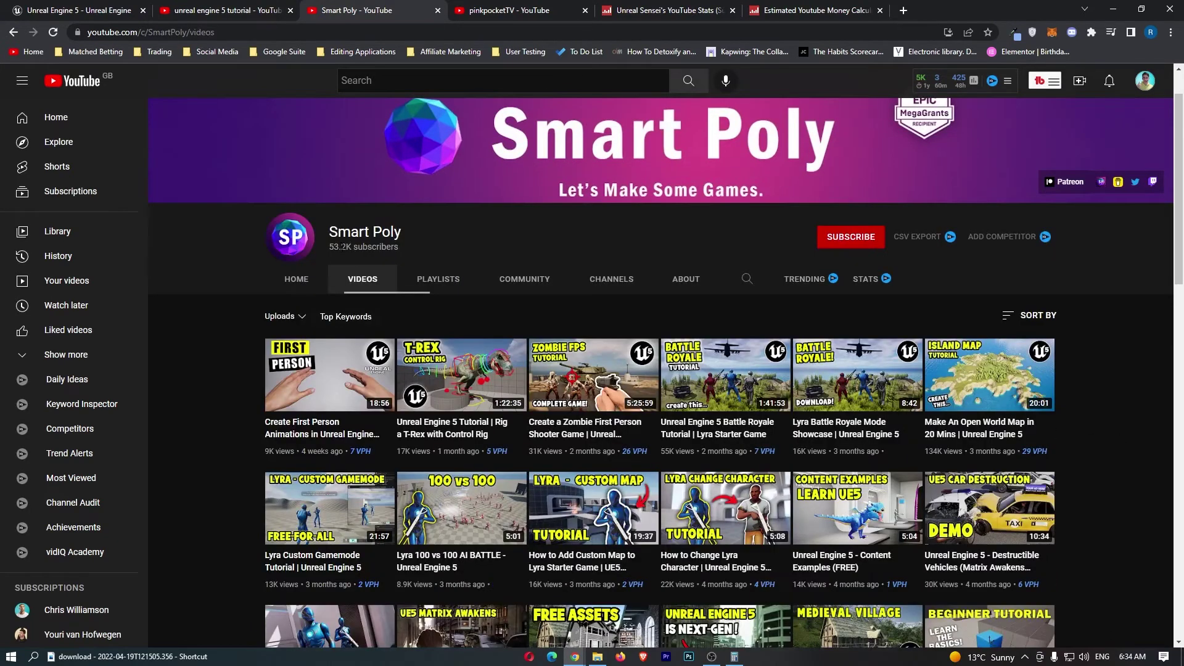
triple_click(365, 231)
- Look up the copied Smart Poly channel name on Social Blade
key("ctrl+c")
left_click(812, 10)
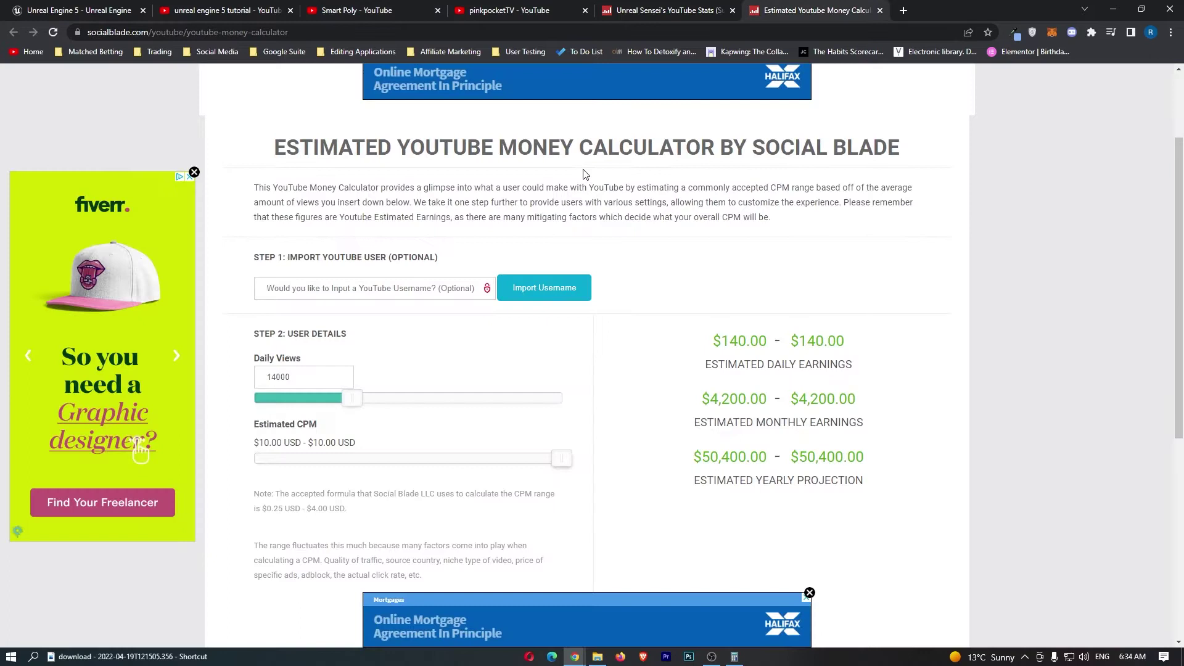
key("alt+Left")
left_click(824, 99)
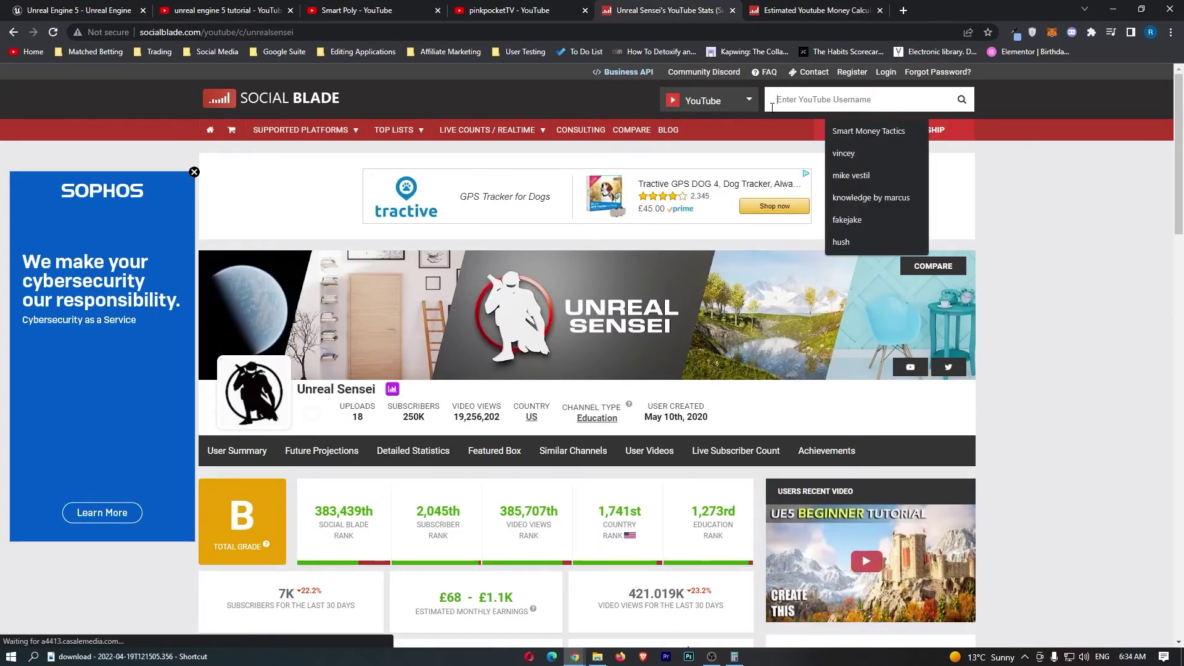
key("ctrl+v")
key("Return")
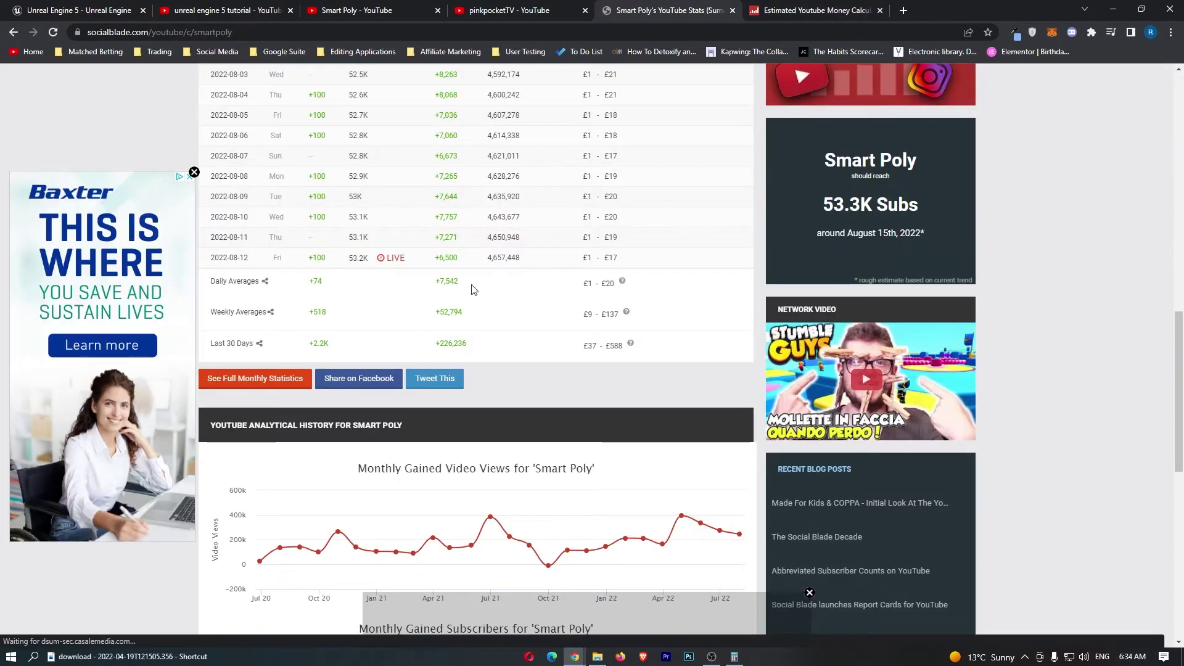
- Enter Smart Poly's 7500 daily views in the calculator ($27,000 yearly), then view its YouTube videos
double_click(448, 282)
key("ctrl+c")
left_click(811, 11)
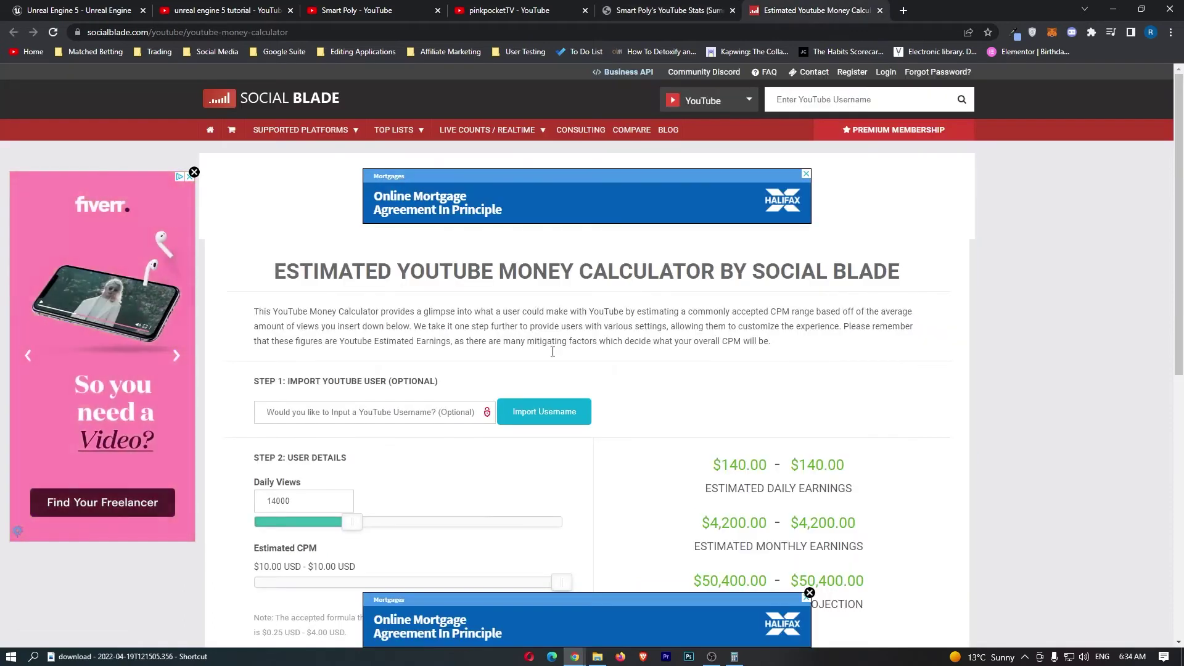
scroll(467, 375, "down", 1)
scroll(467, 375, "down", 2)
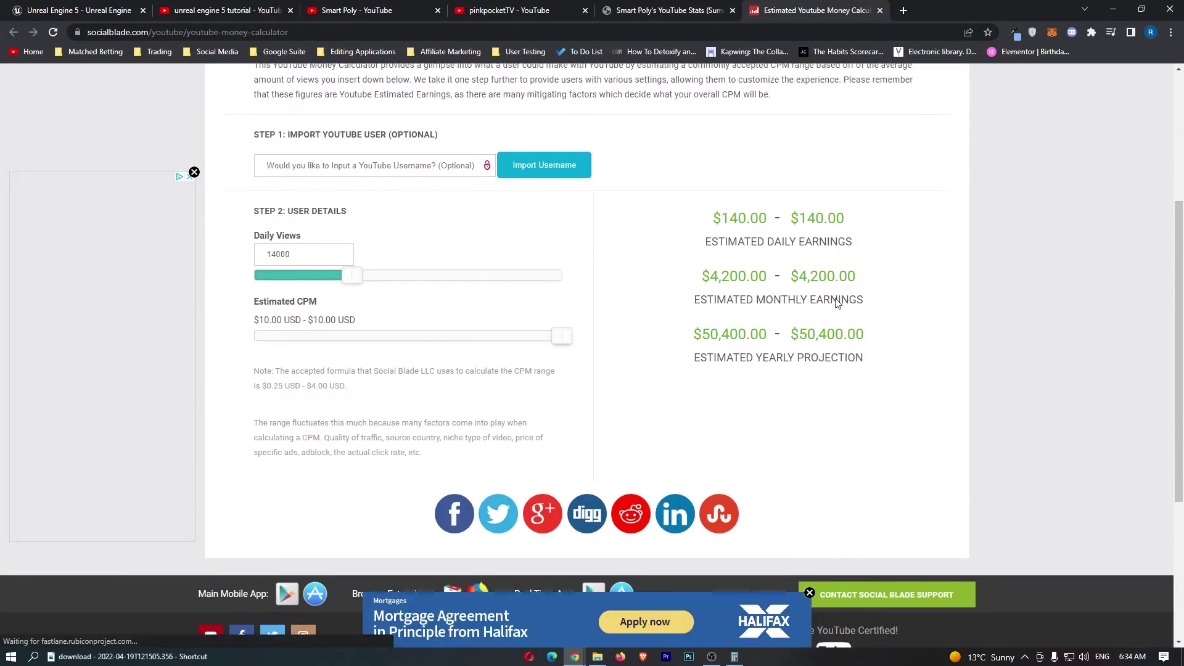
left_click_drag(333, 254, 261, 253)
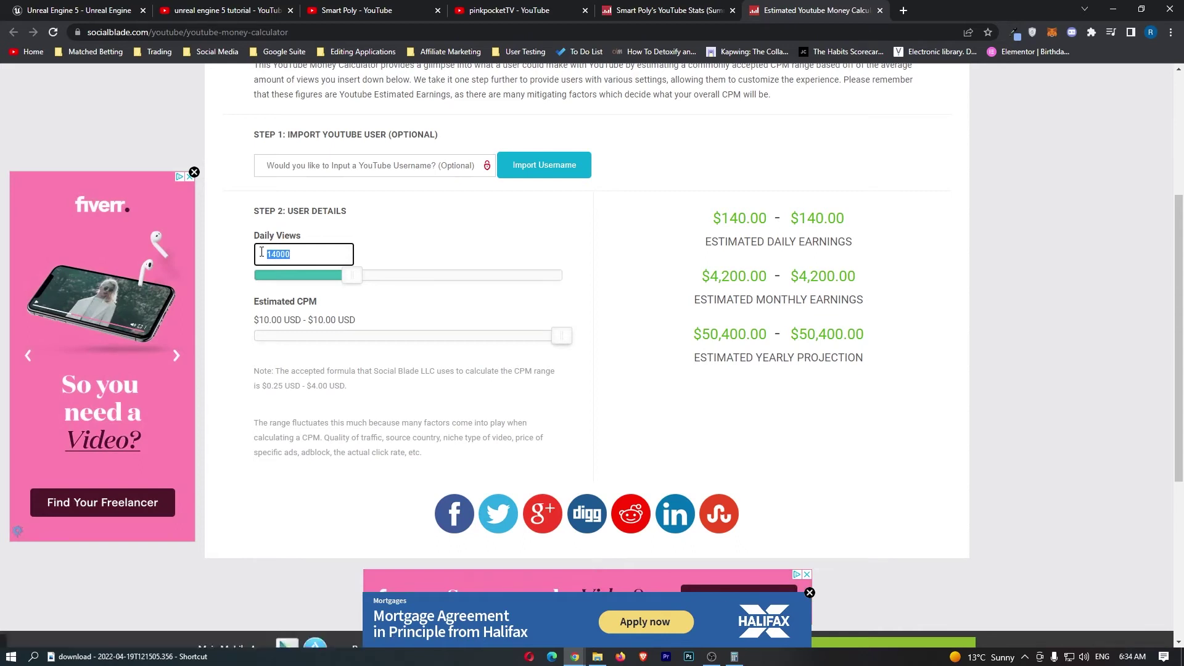
type("7500")
left_click(747, 295)
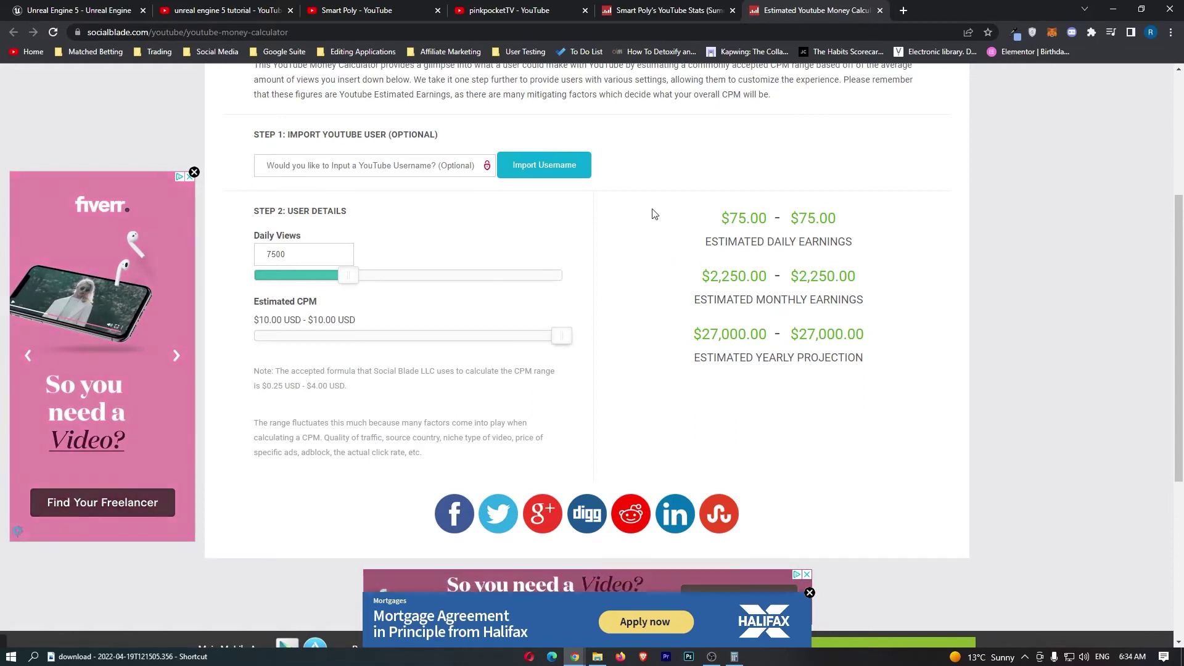
left_click(222, 11)
left_click(357, 10)
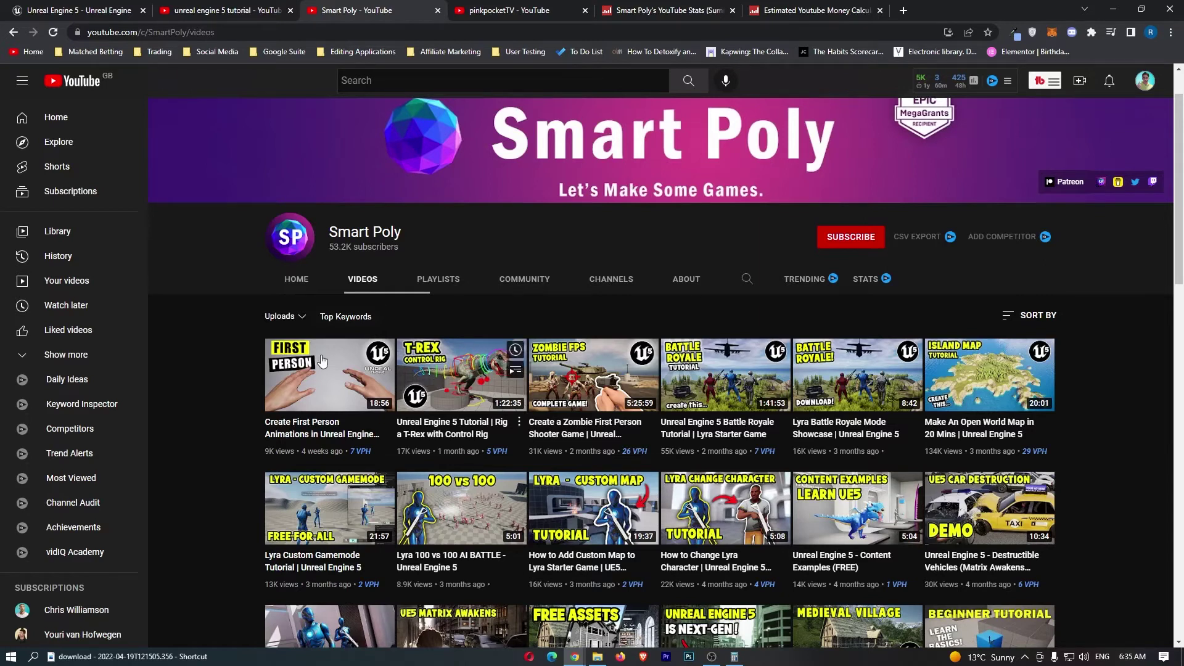
scroll(216, 340, "down", 1)
scroll(217, 341, "down", 1)
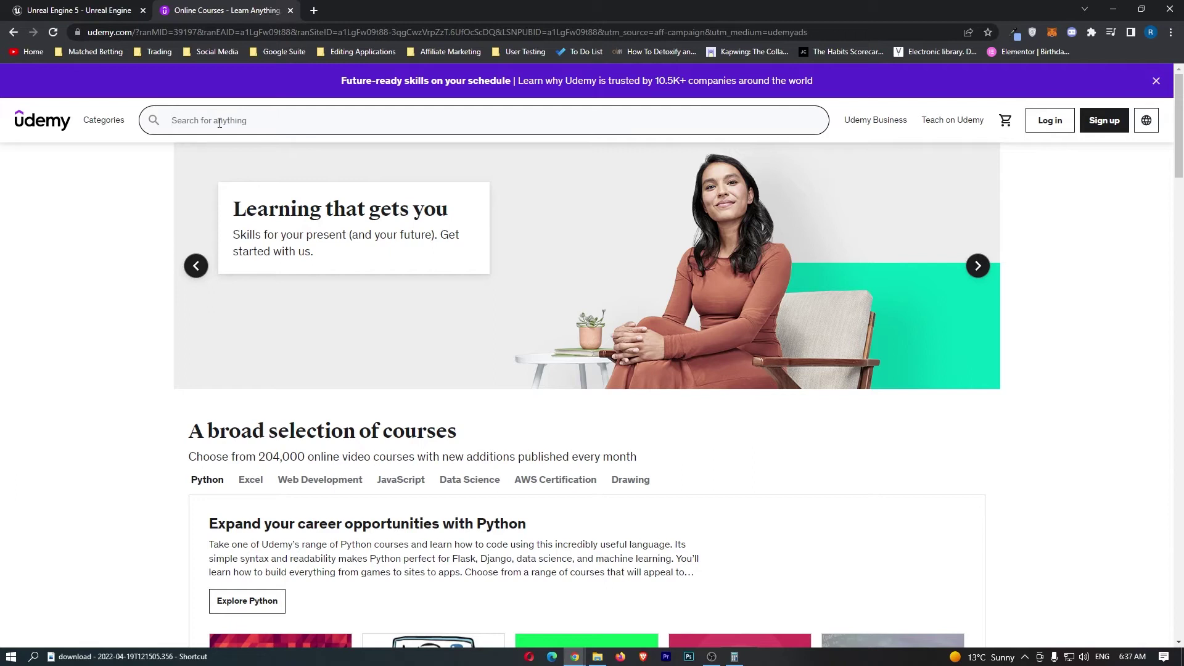
type("un")
- Search Udemy for 'unreal engine' courses, listing 3,451 results
key("BackSpace")
key("BackSpace")
type("real")
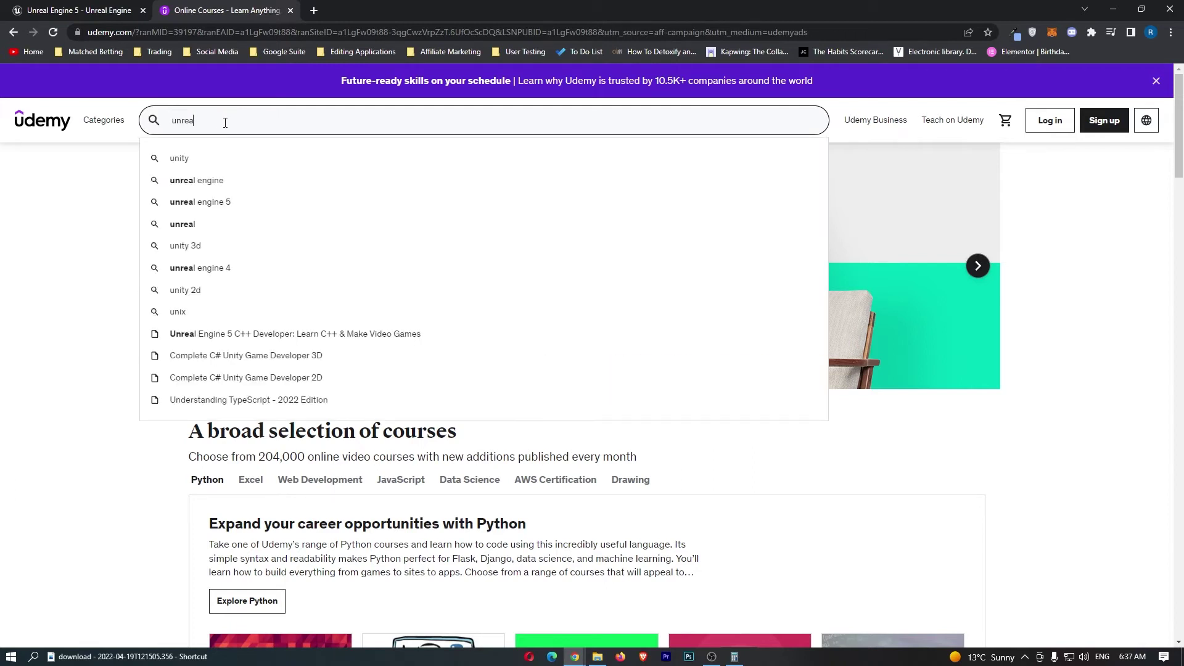
key("Down")
key("Return")
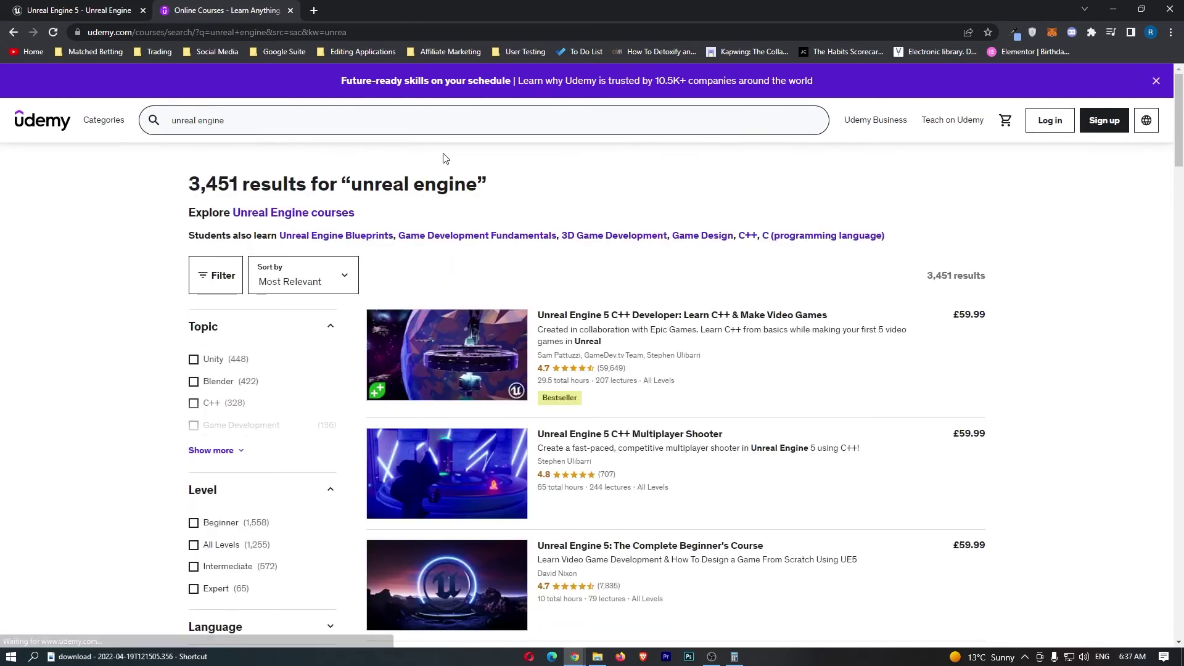
scroll(443, 158, "down", 1)
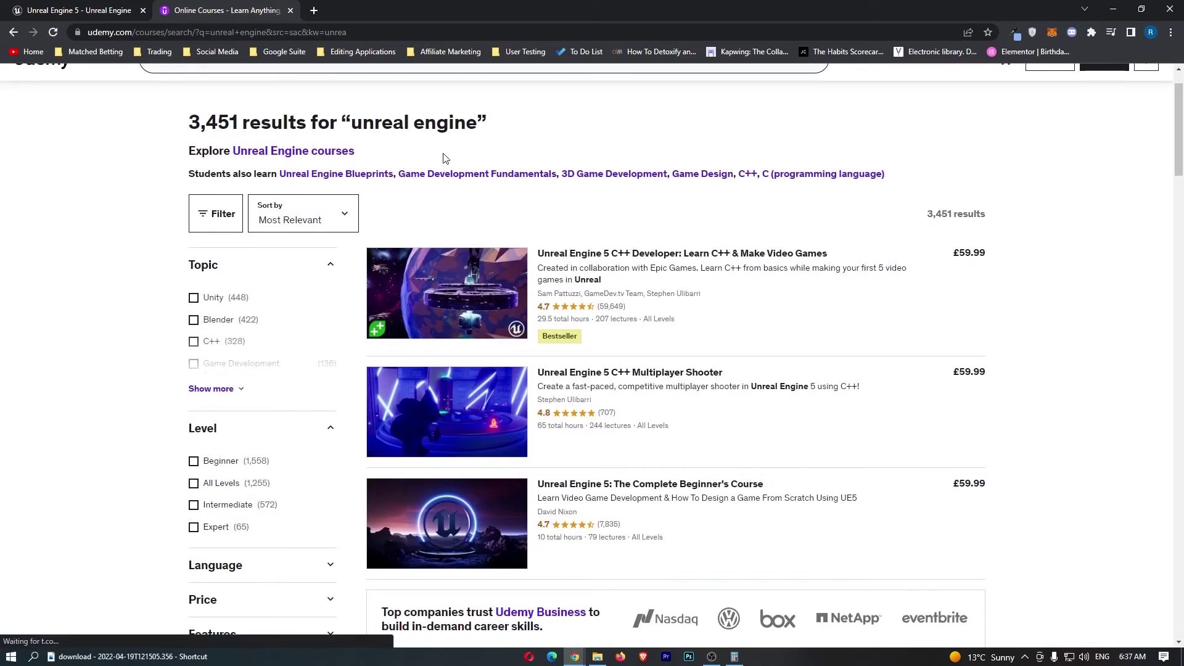
mouse_move(682, 252)
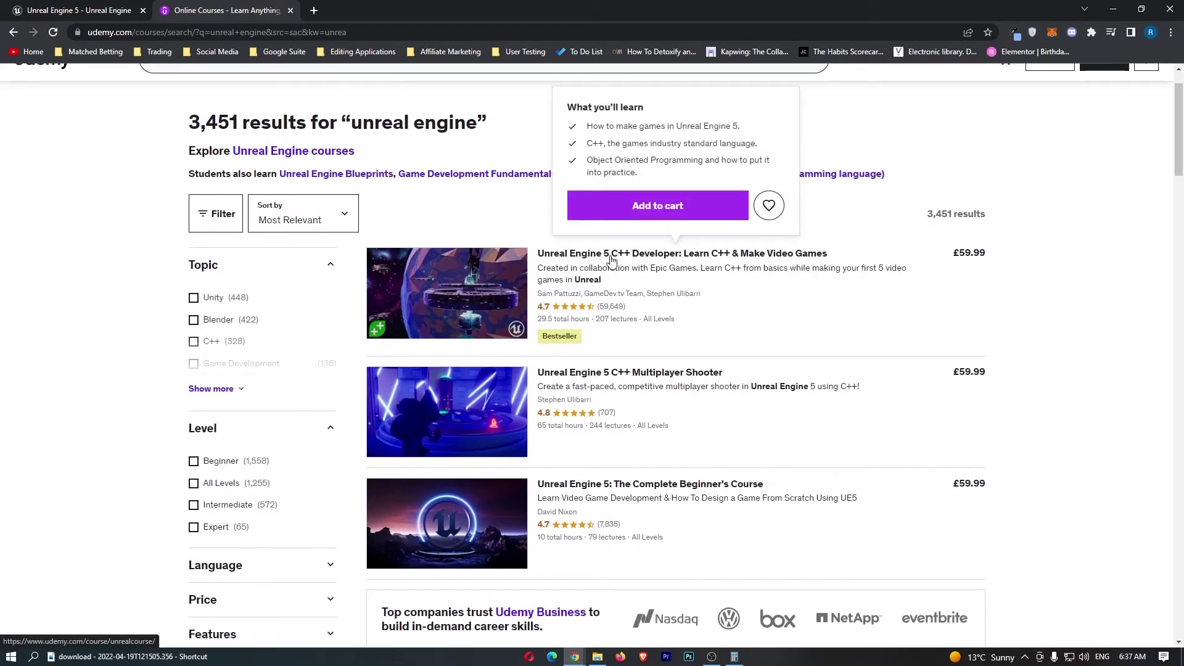
- Open the C++ Developer, Complete Beginner's and Blueprint Game Developer courses in new tabs
right_click(754, 262)
left_click(791, 263)
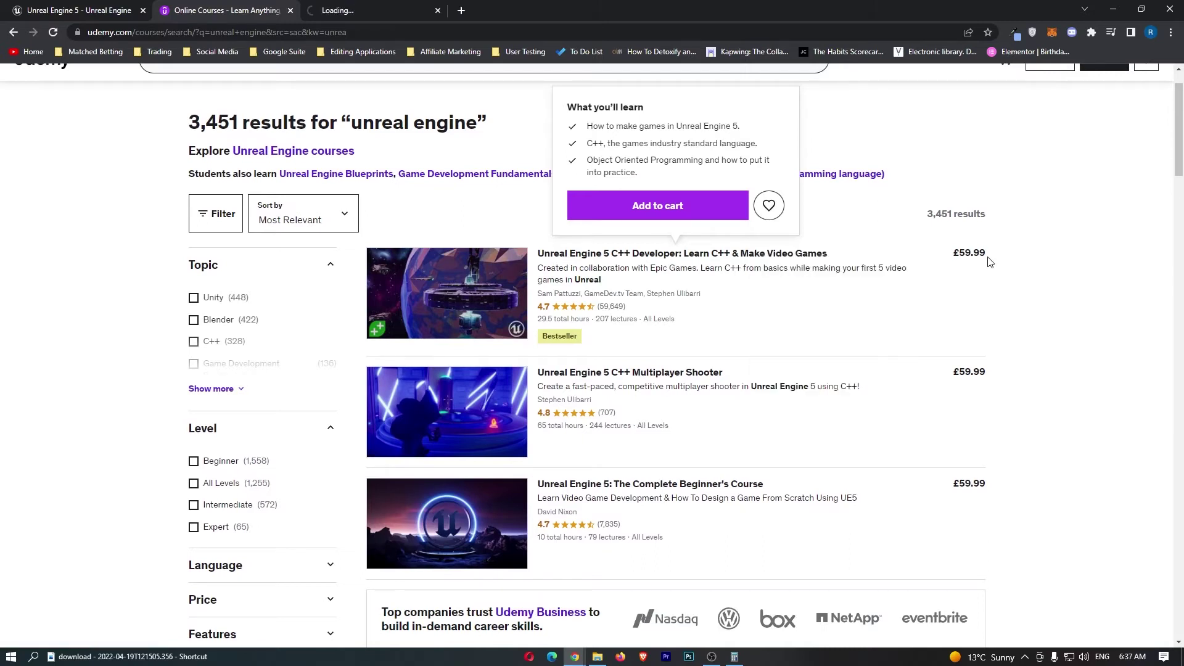
scroll(974, 257, "up", 2)
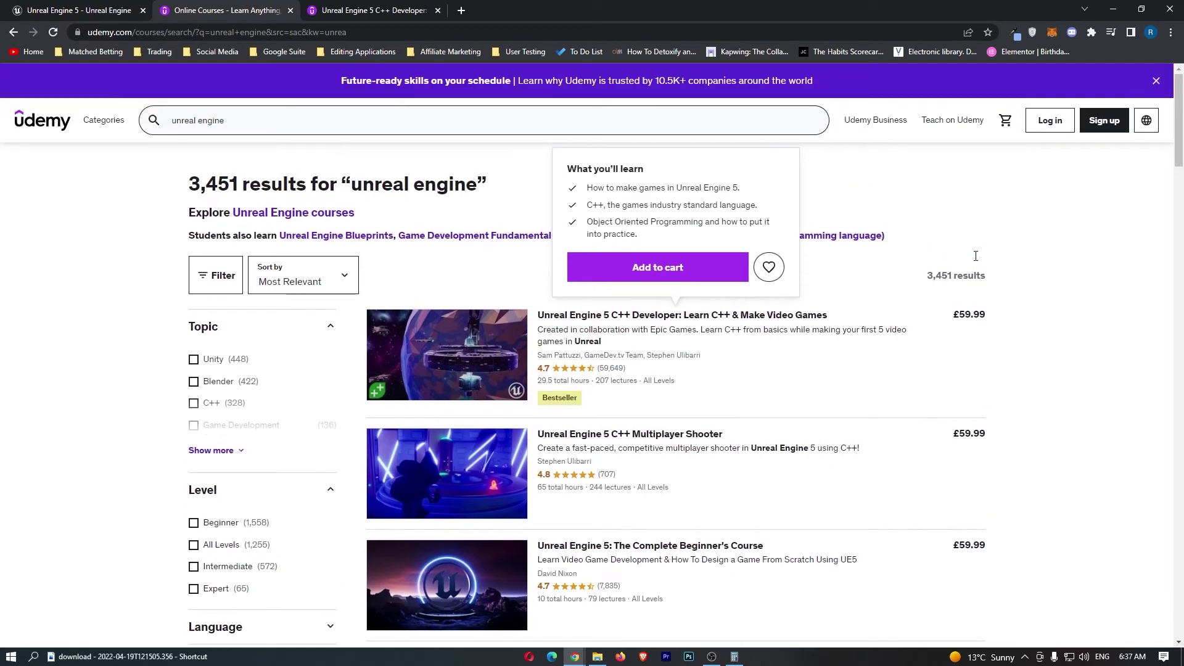
scroll(1064, 232, "down", 8)
scroll(1065, 232, "up", 8)
scroll(1064, 278, "down", 8)
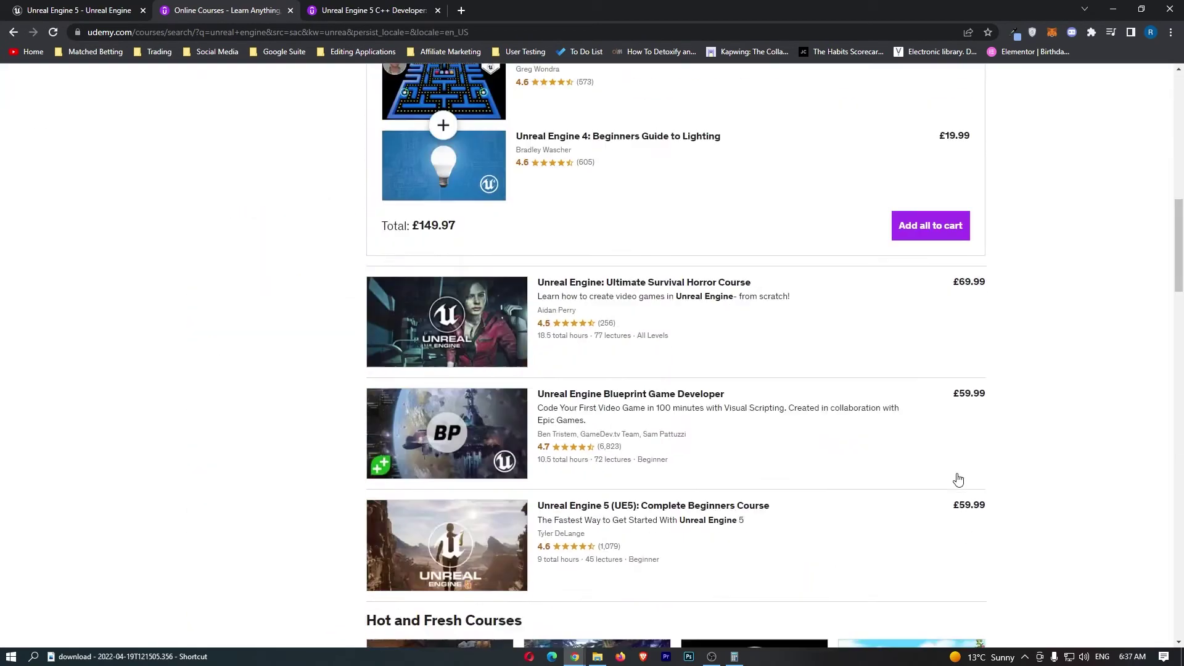
scroll(958, 463, "up", 8)
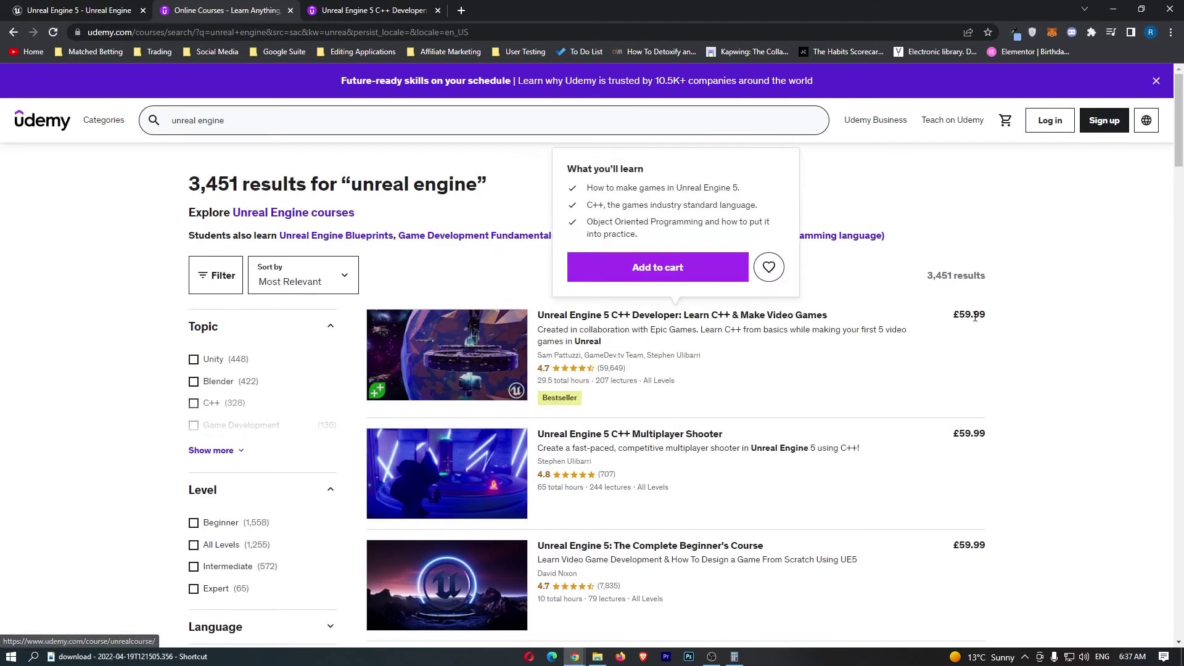
scroll(972, 333, "down", 1)
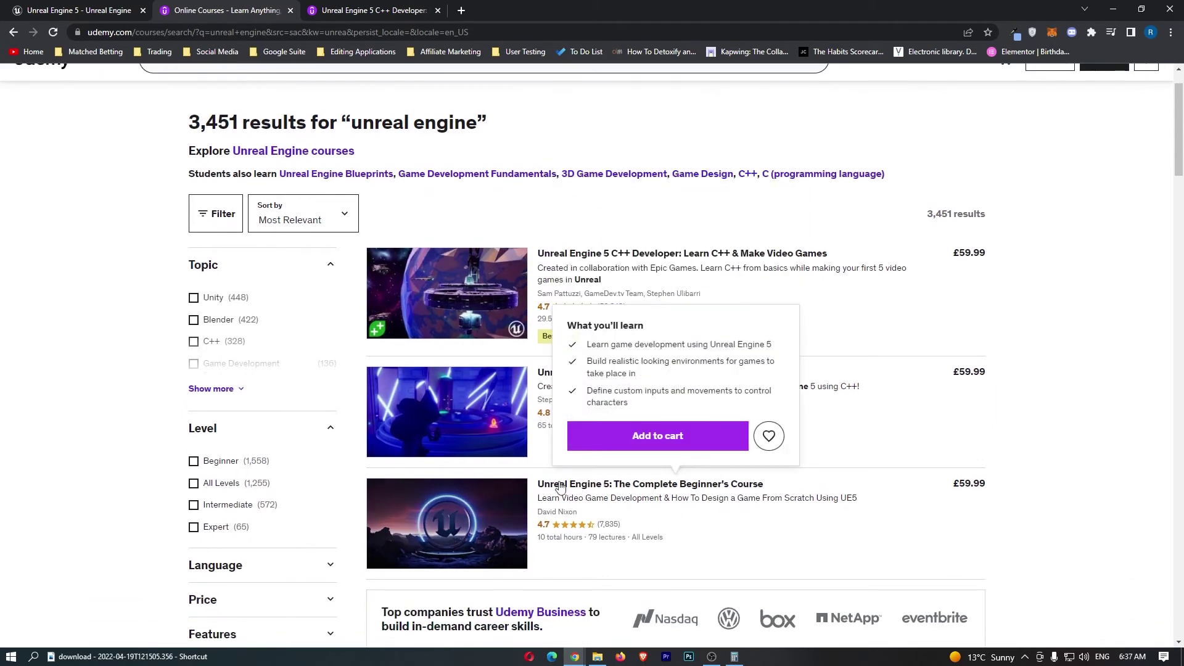
right_click(639, 483)
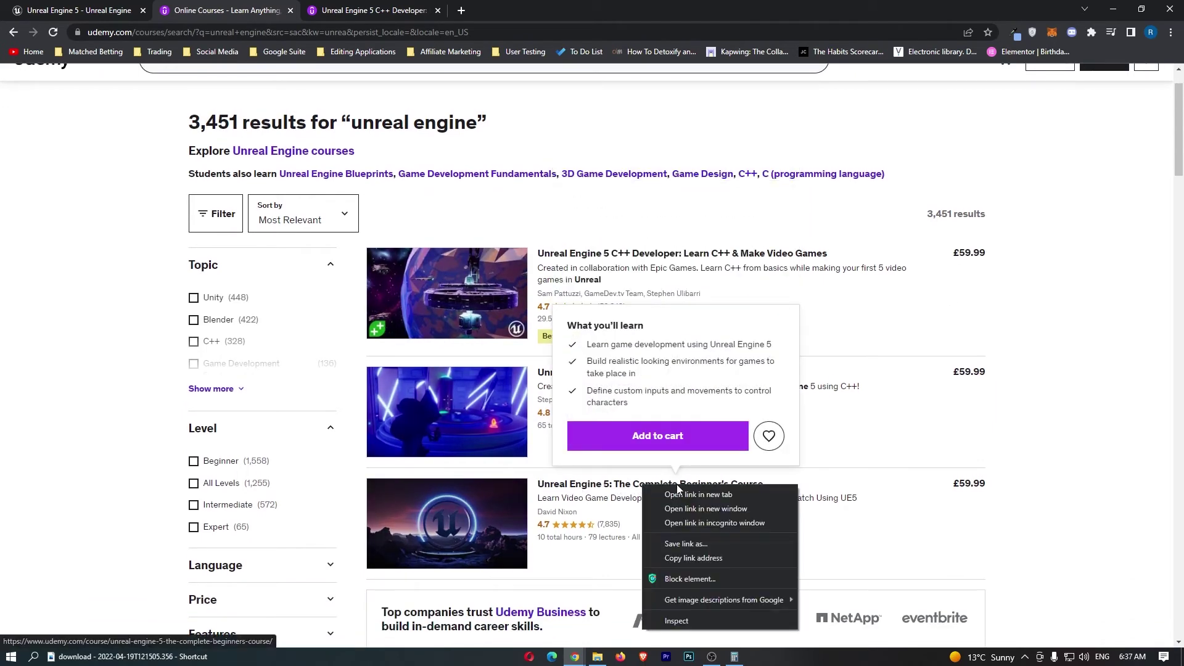
left_click(689, 498)
scroll(622, 509, "down", 5)
middle_click(623, 528)
scroll(623, 528, "down", 5)
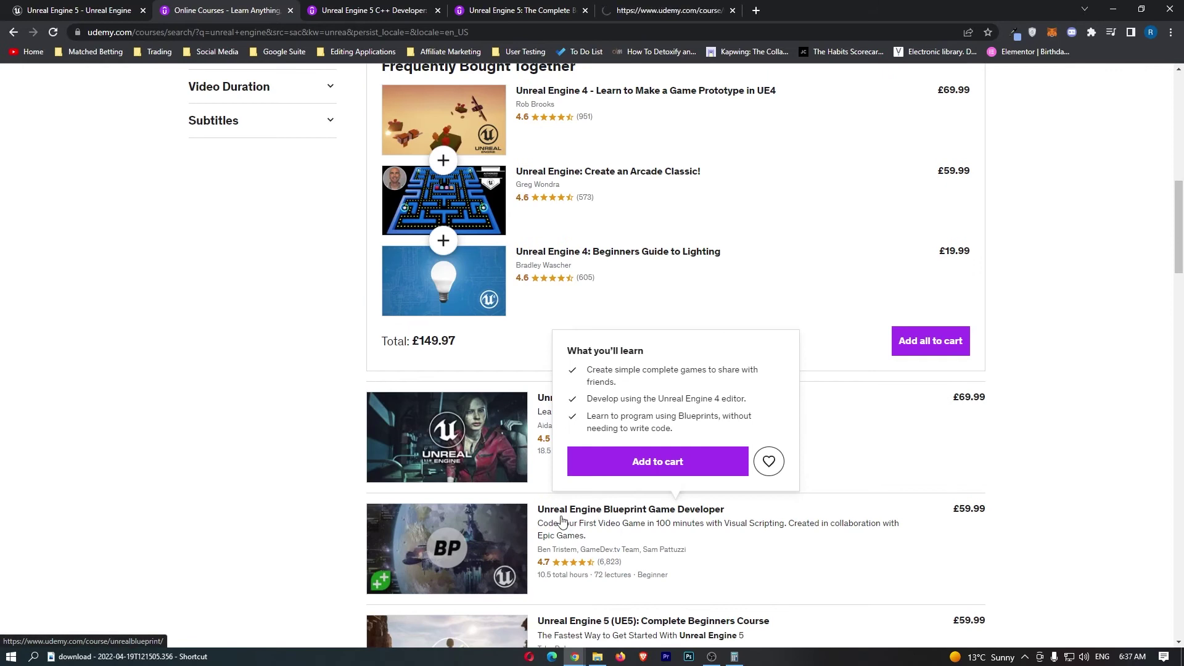
scroll(654, 516, "down", 1)
scroll(654, 517, "down", 2)
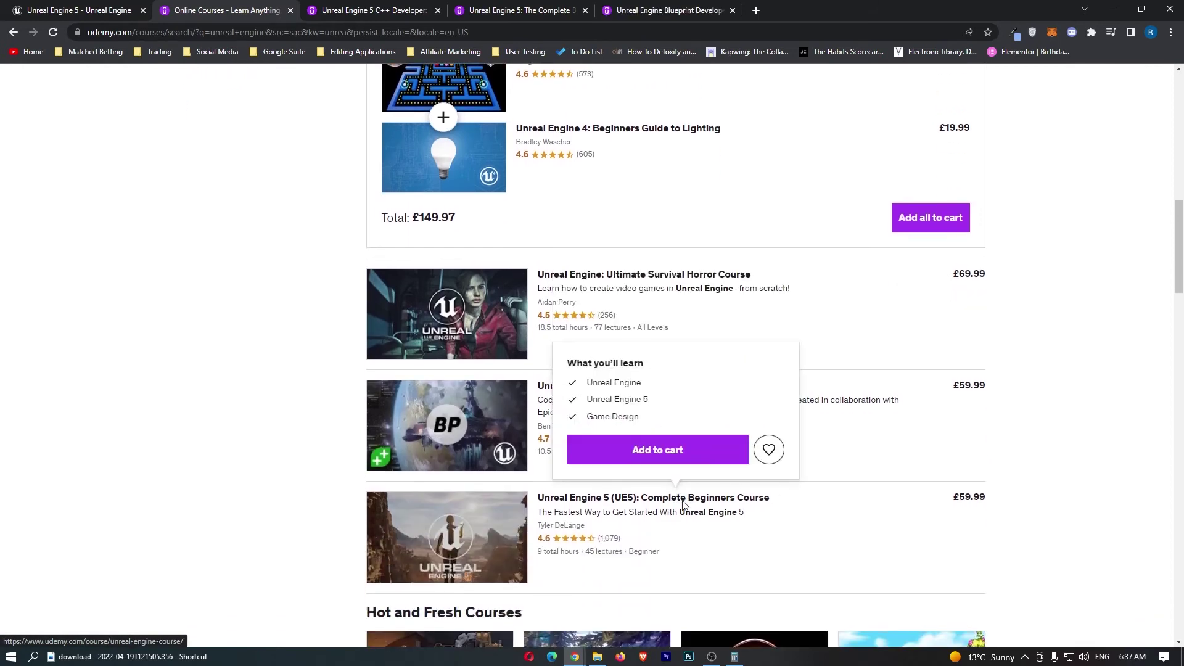
scroll(750, 481, "down", 2)
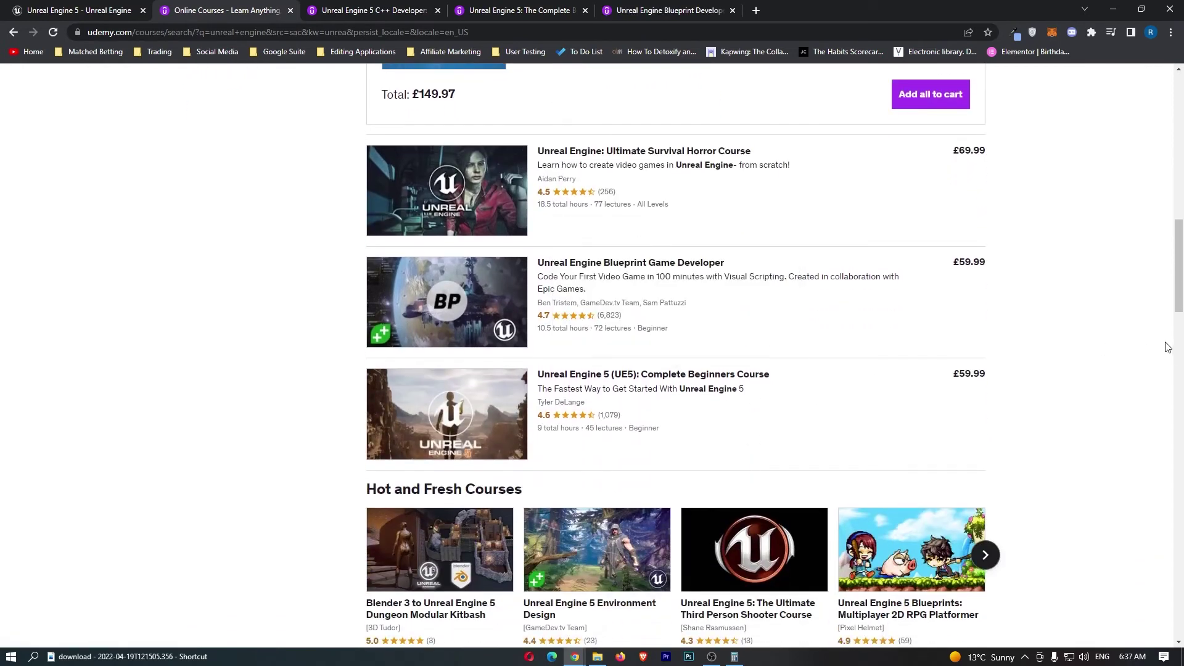
left_click(518, 10)
- Move the Blueprint Game Developer tab into third place, before the Complete Beginner's tab
left_click_drag(612, 10, 518, 10)
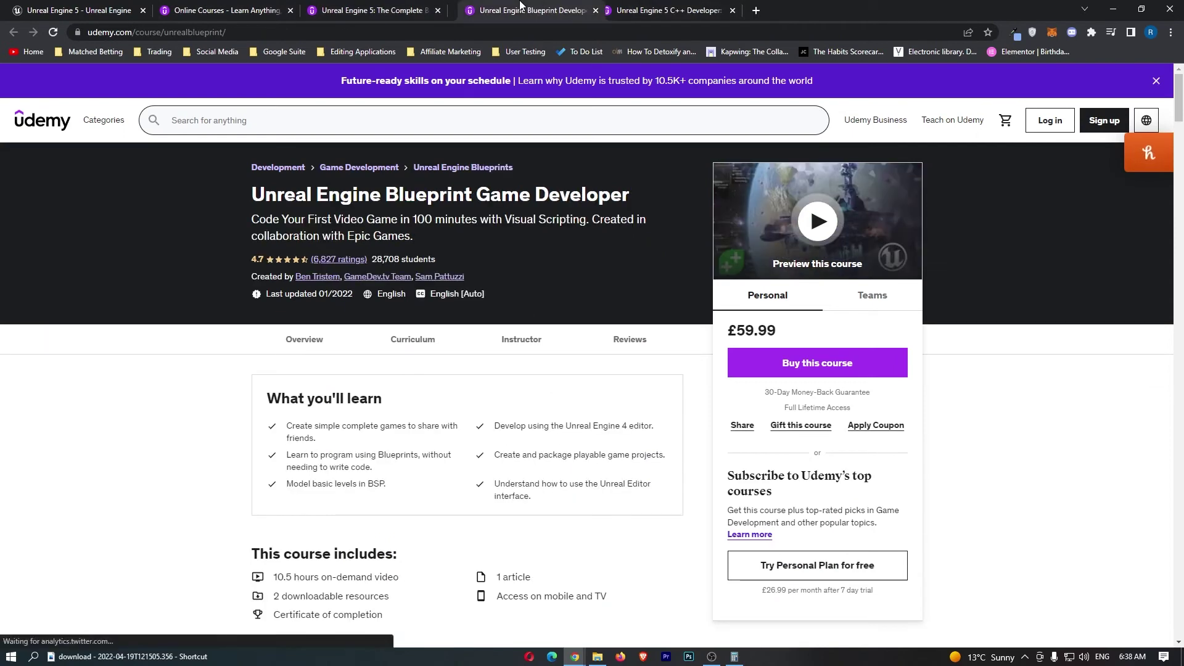
left_click(379, 9)
left_click(227, 11)
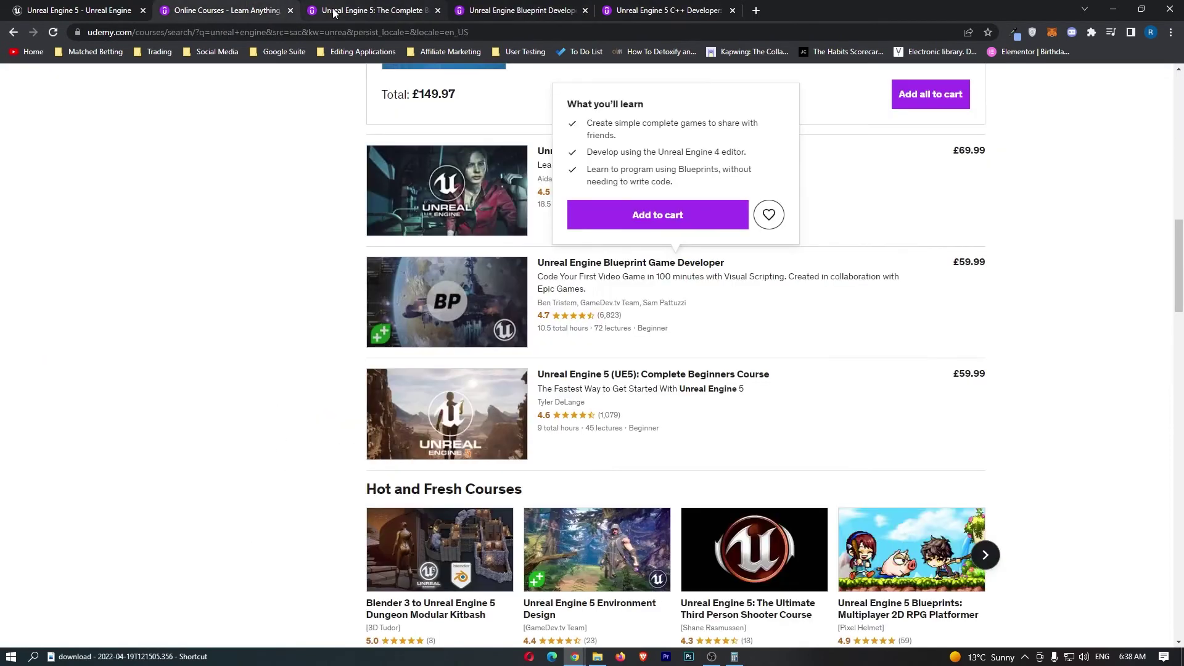
left_click(365, 11)
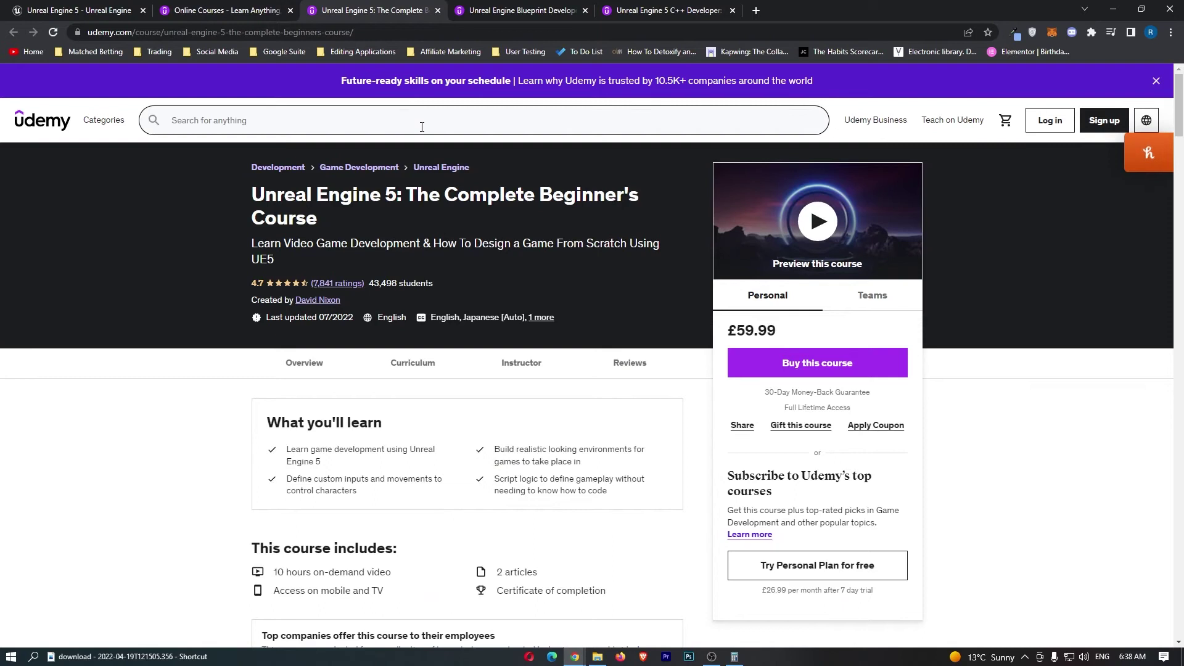
left_click_drag(523, 10, 380, 10)
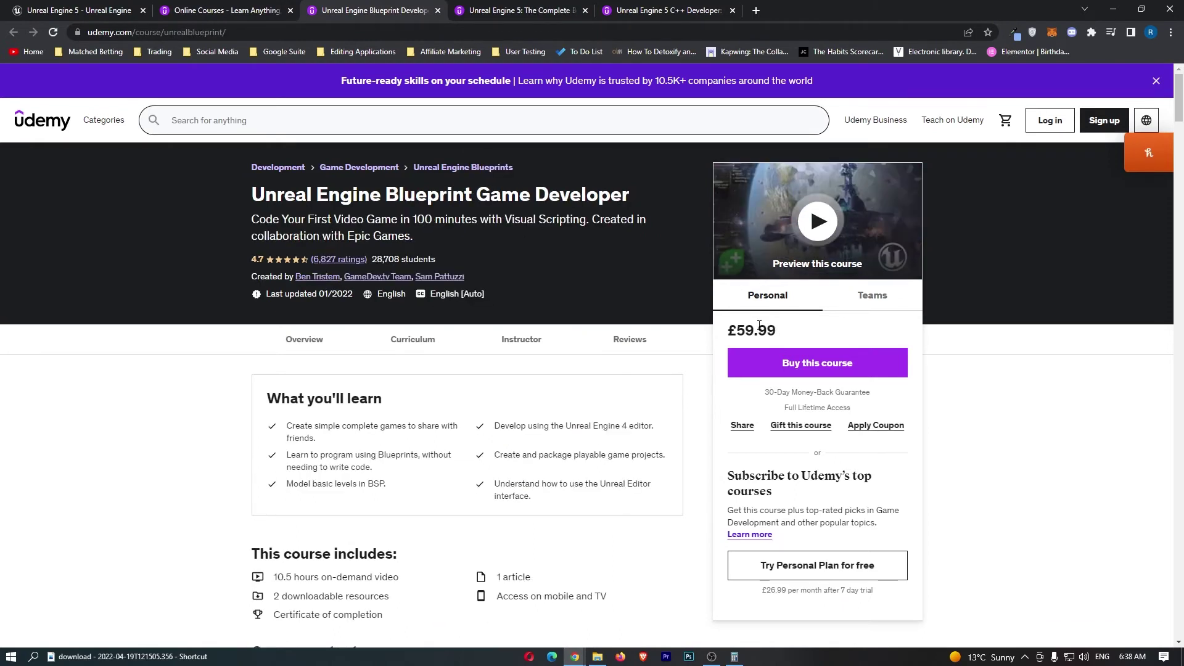
- Highlight the Blueprint course's £59.99 price and 28,708 students figure
left_click_drag(719, 330, 782, 332)
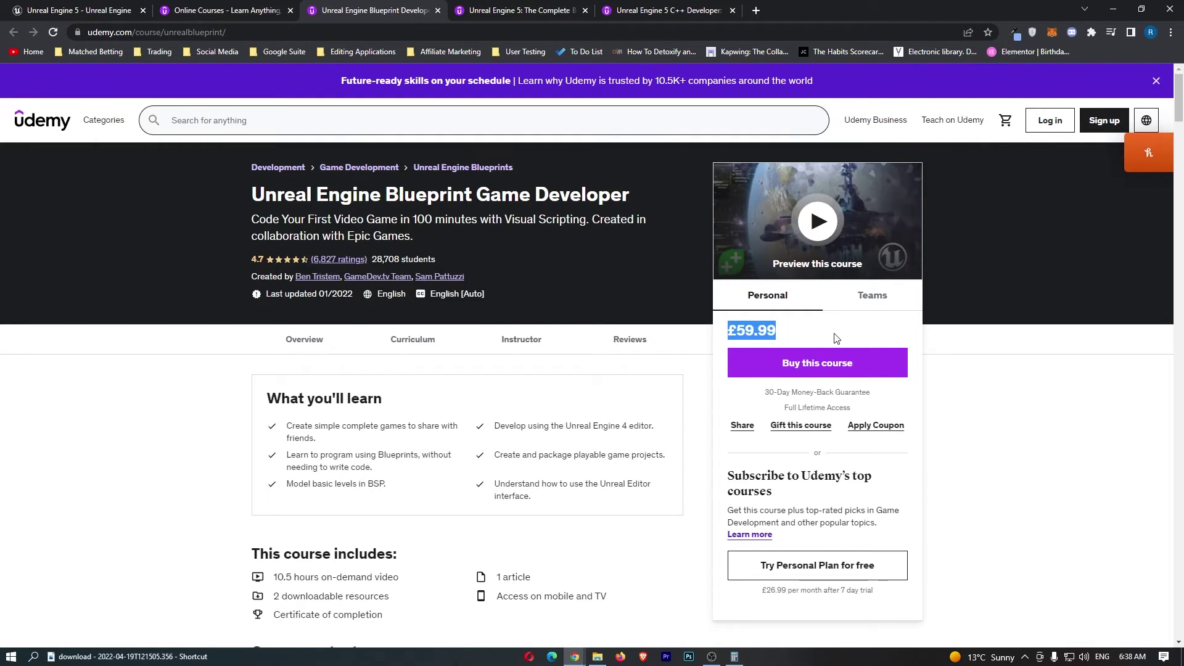
left_click(358, 261)
left_click_drag(372, 260, 388, 259)
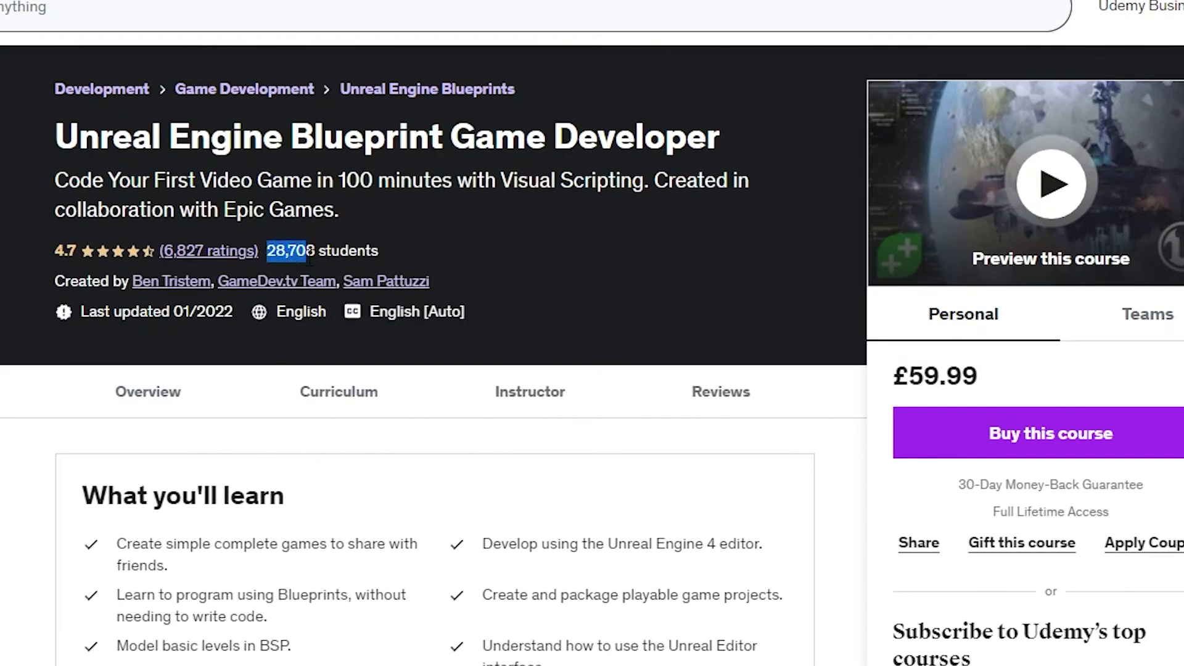
left_click_drag(313, 252, 398, 258)
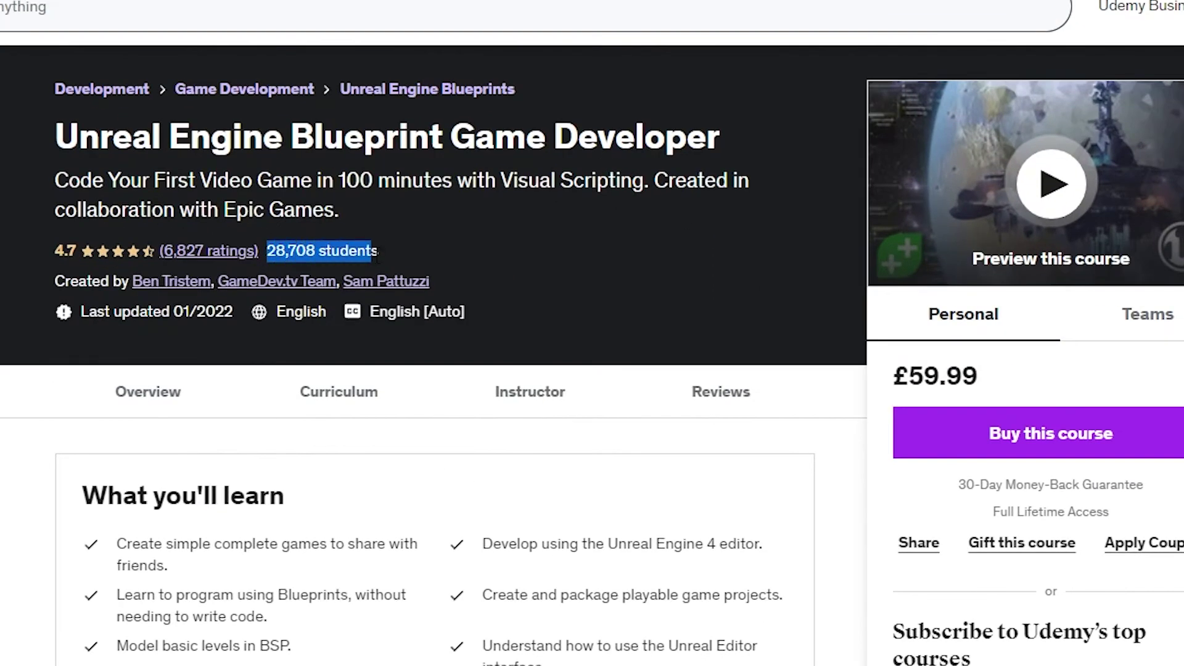
left_click(547, 244)
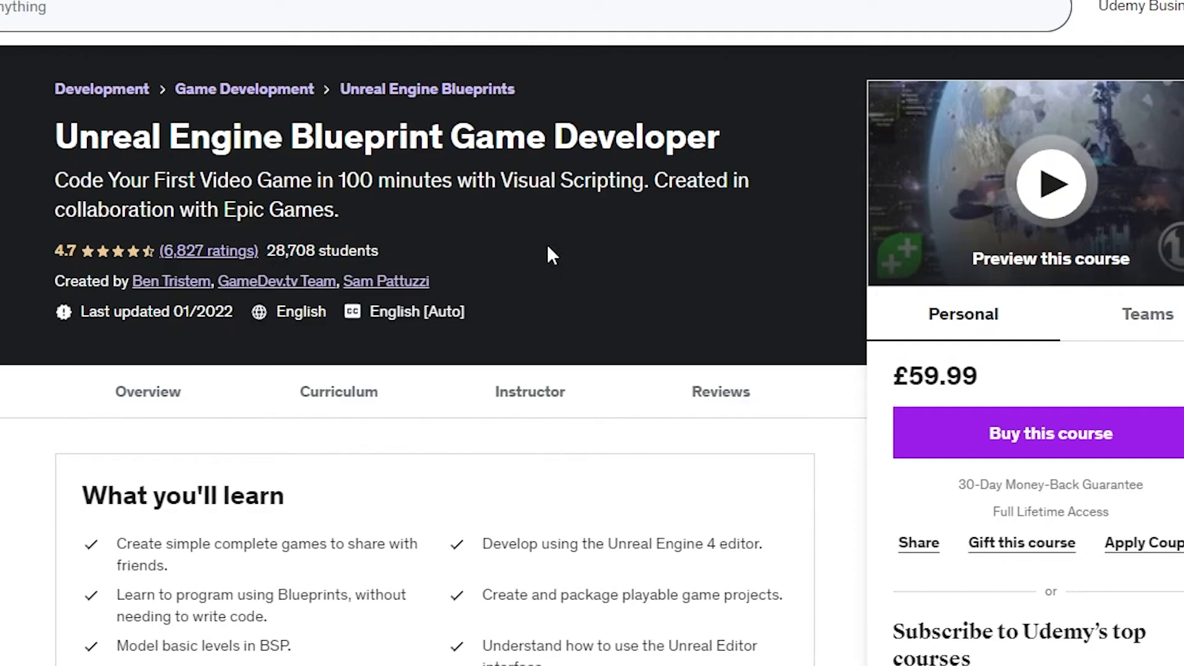
- Bring up Calculator, clear it, move it aside, and enter the price 59.99
left_click(734, 658)
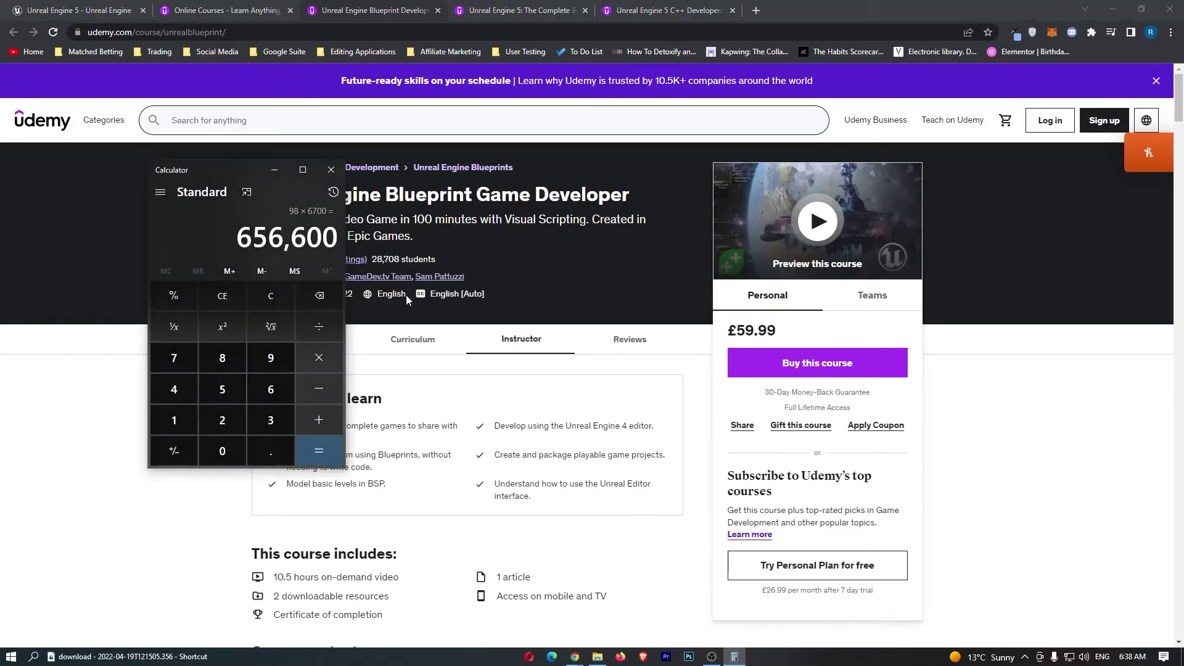
left_click(267, 294)
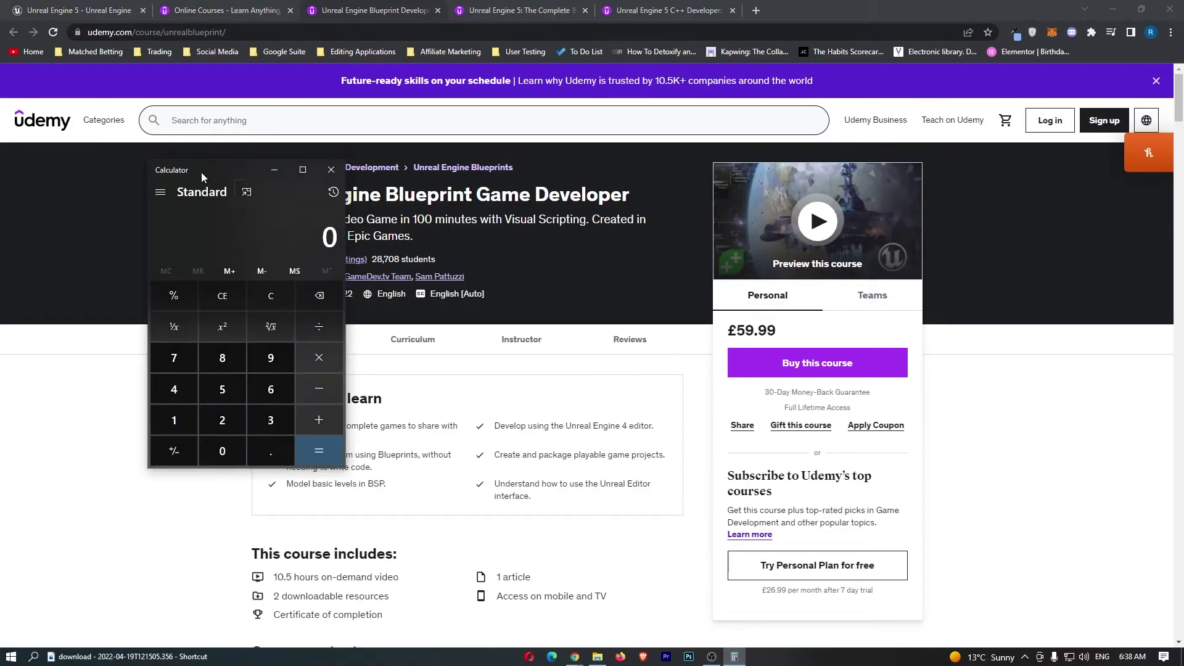
mouse_move(201, 172)
left_mouse_down()
mouse_move(122, 126)
mouse_move(100, 127)
left_mouse_up()
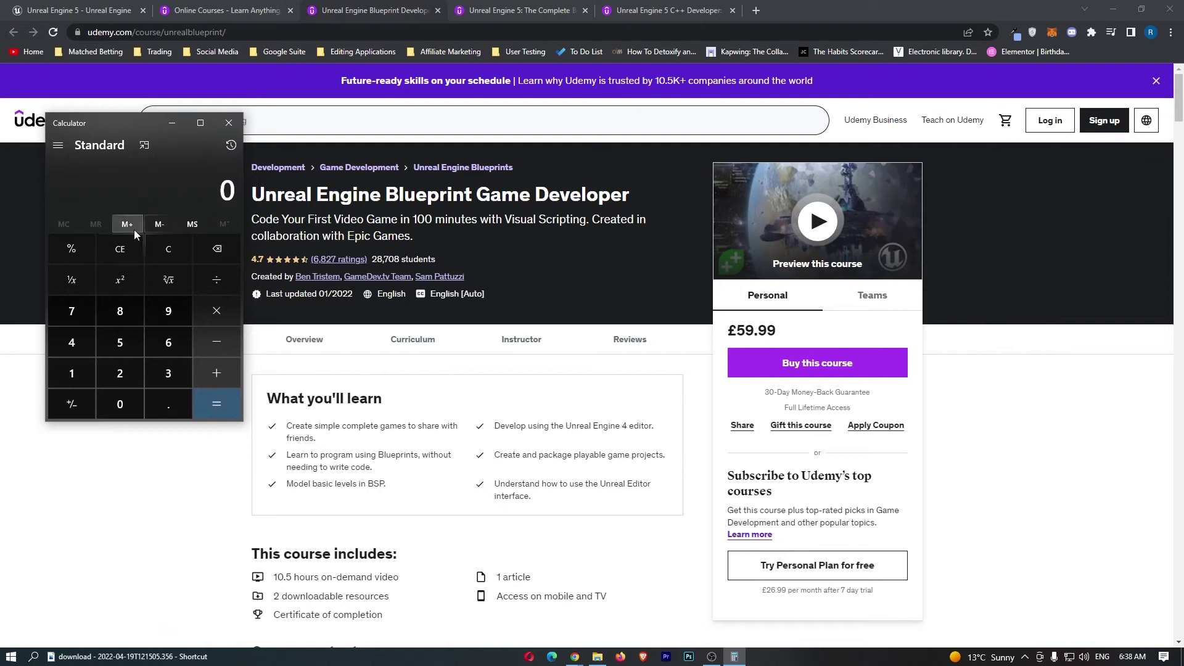
left_click(120, 343)
left_click(167, 311)
left_click(167, 405)
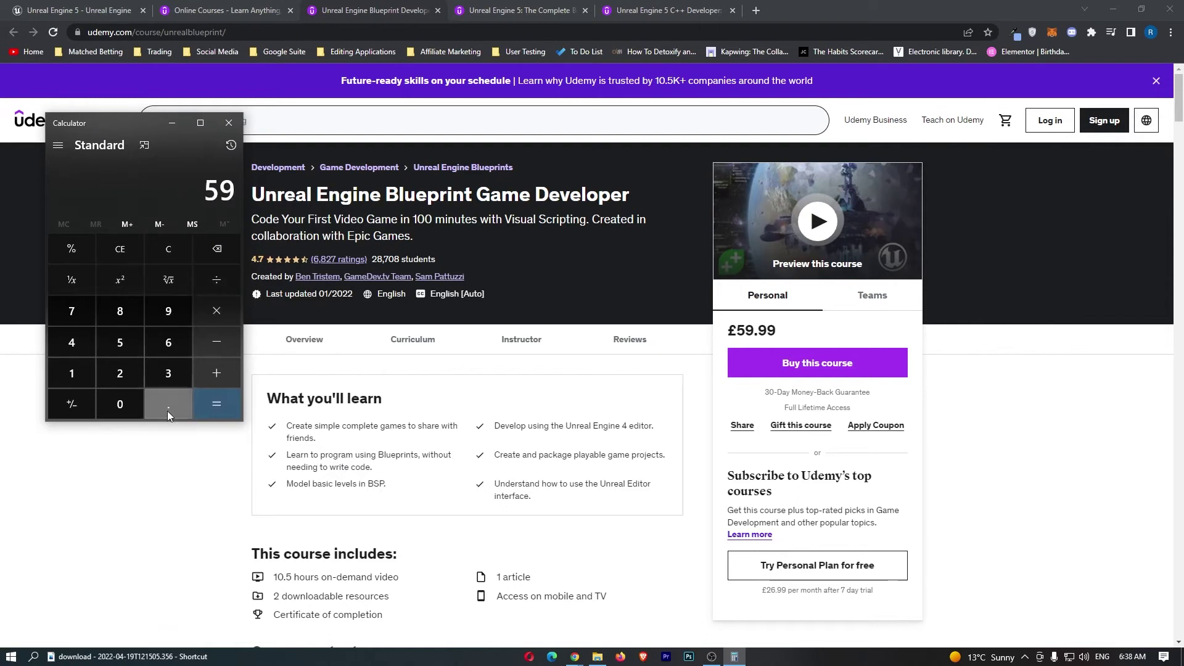
left_click(168, 312)
left_click(168, 311)
- Multiply by 28708 for 1,722,192.92, then show the Complete Beginner's Course page
left_click(215, 310)
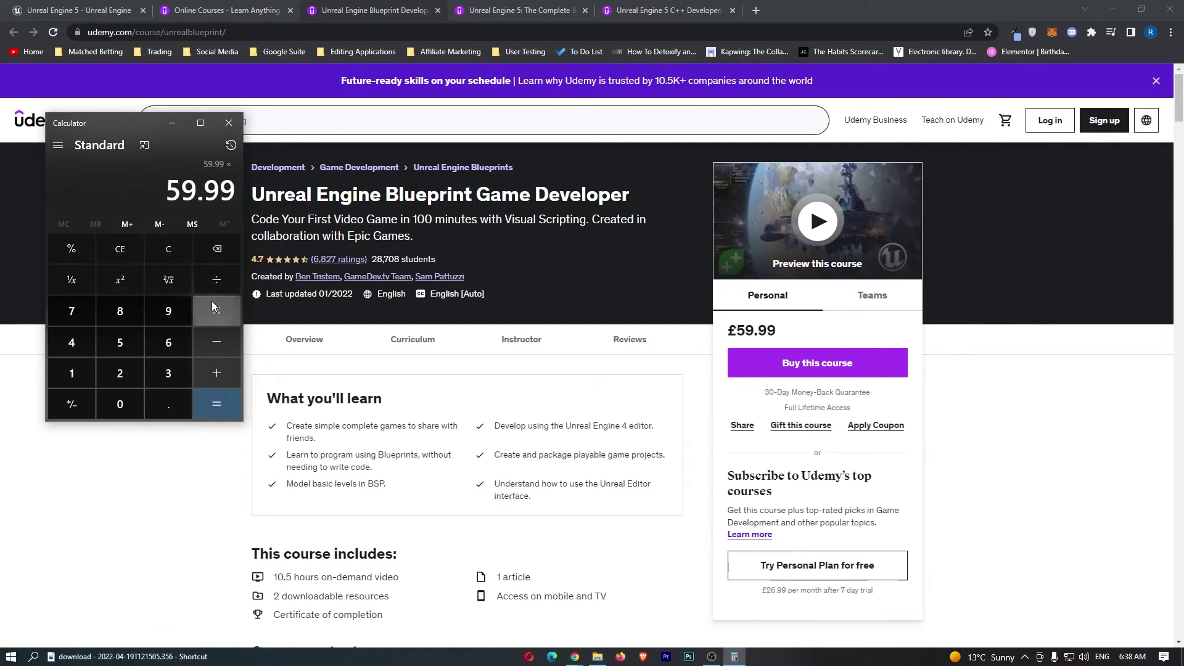
left_click(117, 373)
left_click(120, 312)
left_click(71, 311)
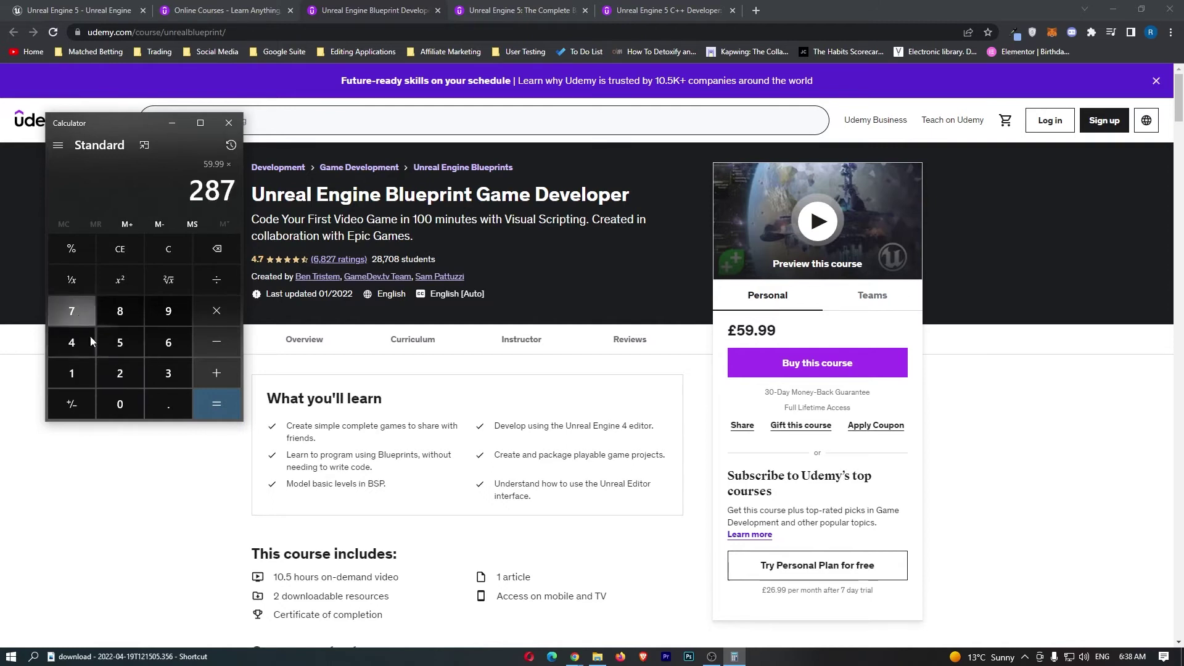
left_click(119, 404)
left_click(120, 312)
left_click(209, 407)
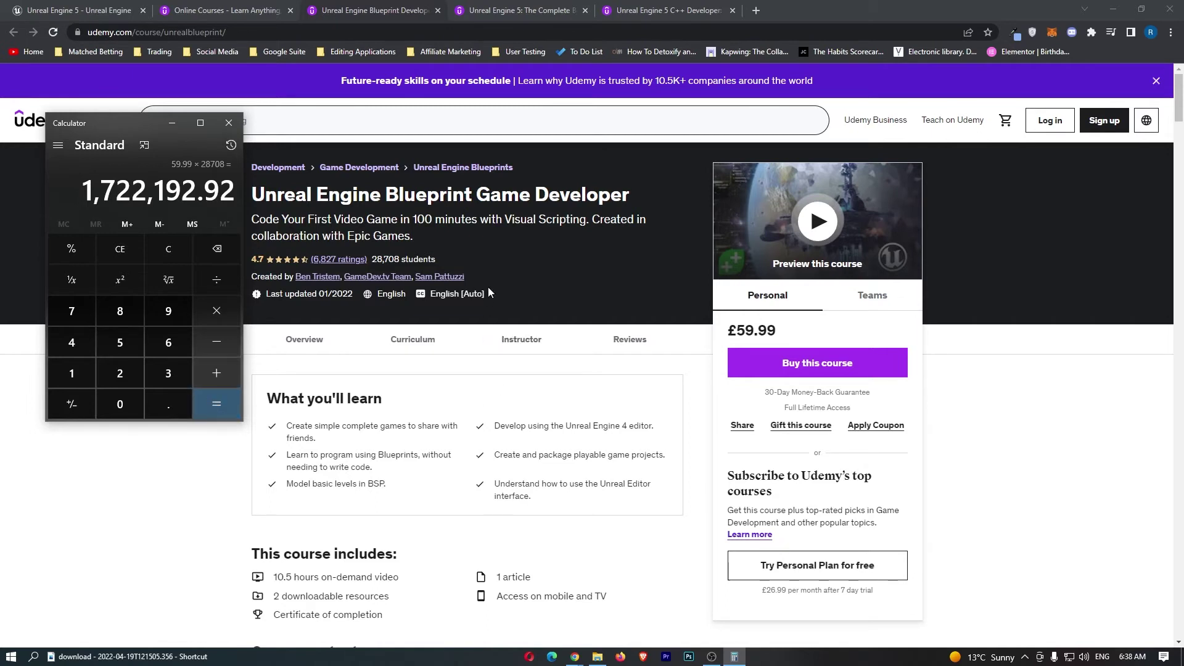
left_click(276, 333)
left_click(518, 10)
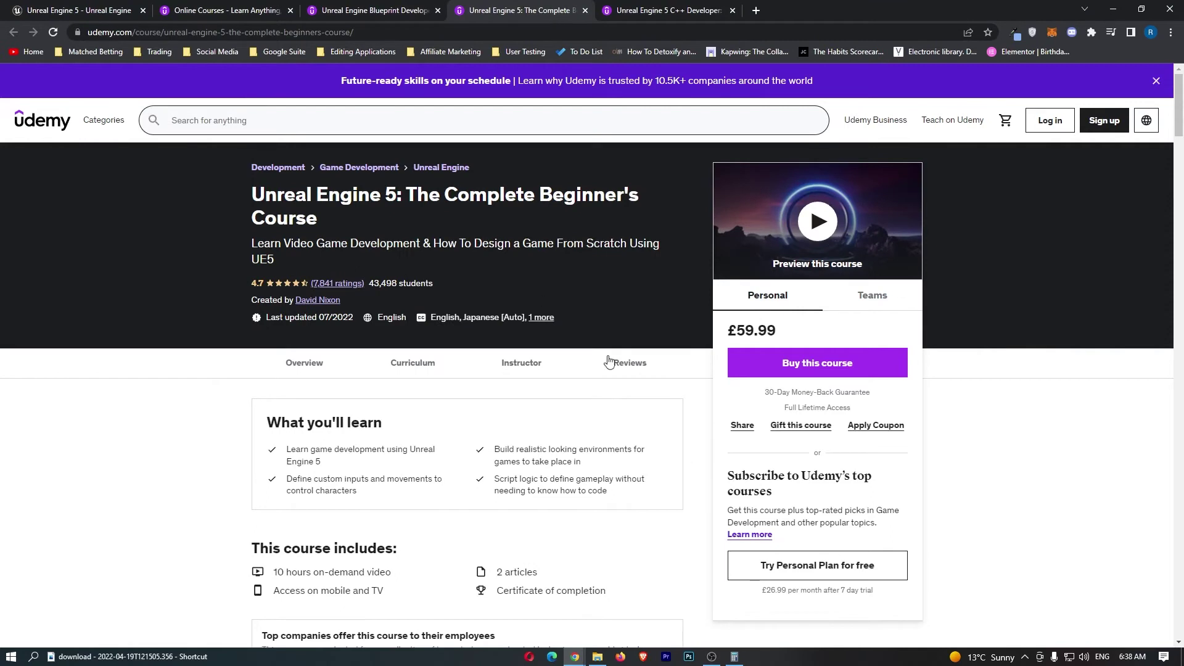
- Bring up Calculator, clear it, and enter the course price 59.99
left_click(733, 657)
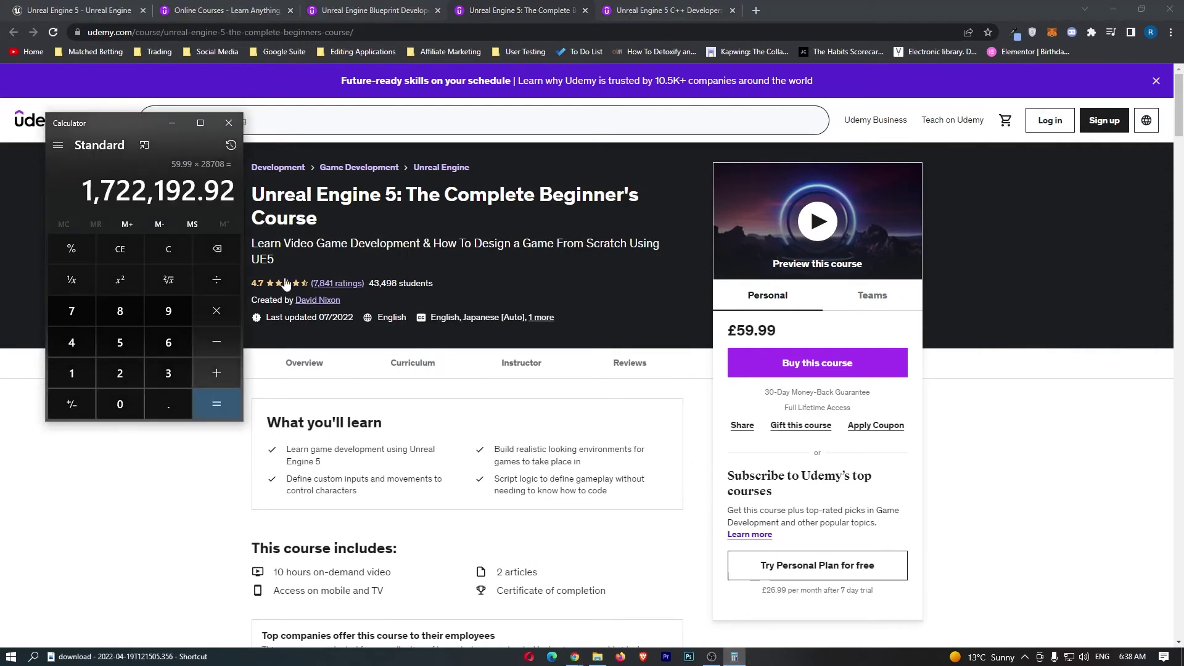
left_click(168, 248)
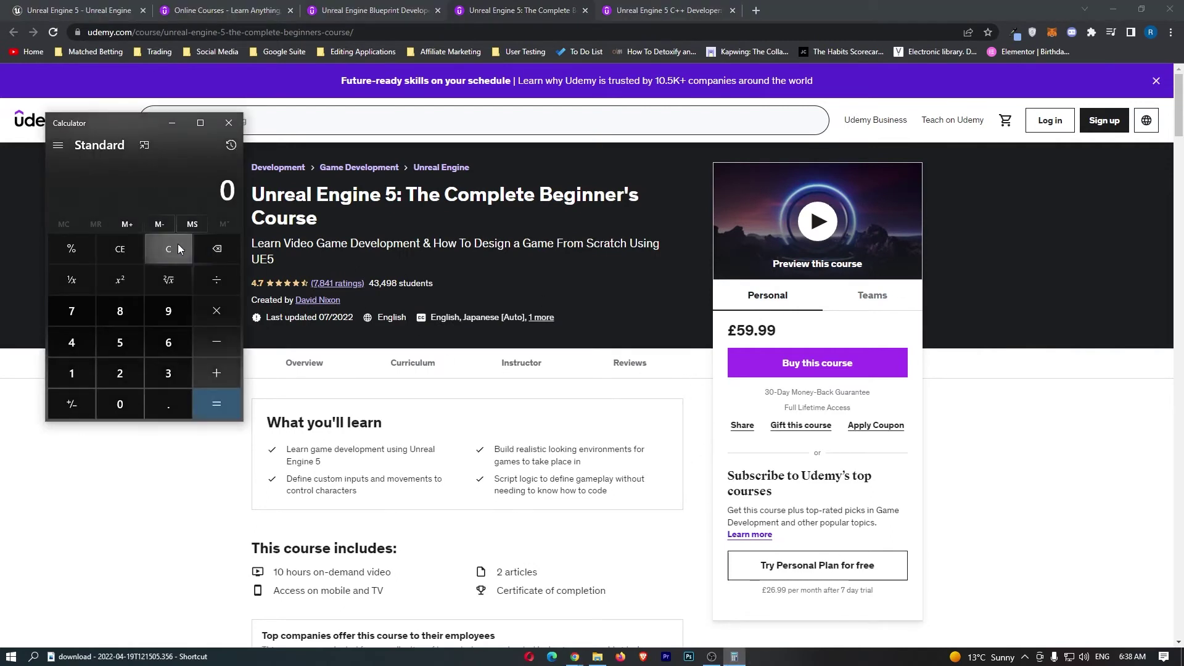
left_click(119, 343)
left_click(168, 311)
left_click(167, 405)
left_click(167, 311)
left_click(167, 311)
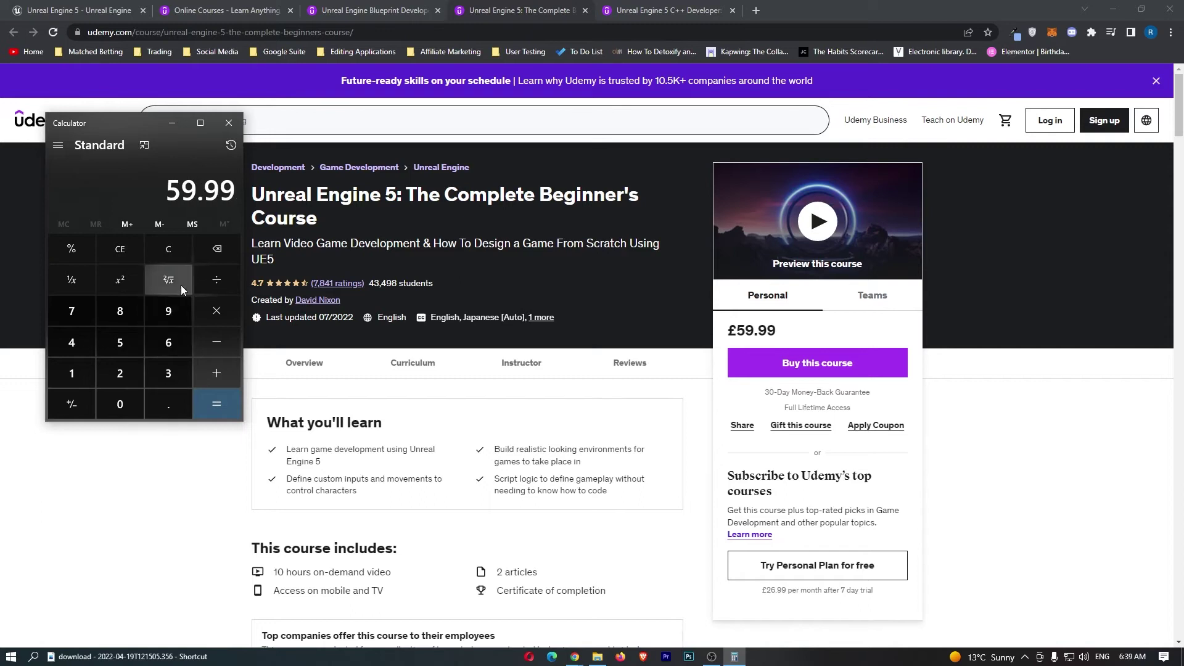
- Multiply by 43,498 to get 2,609,445.02 and return to the course page
left_click(215, 311)
left_click(72, 343)
left_click(168, 373)
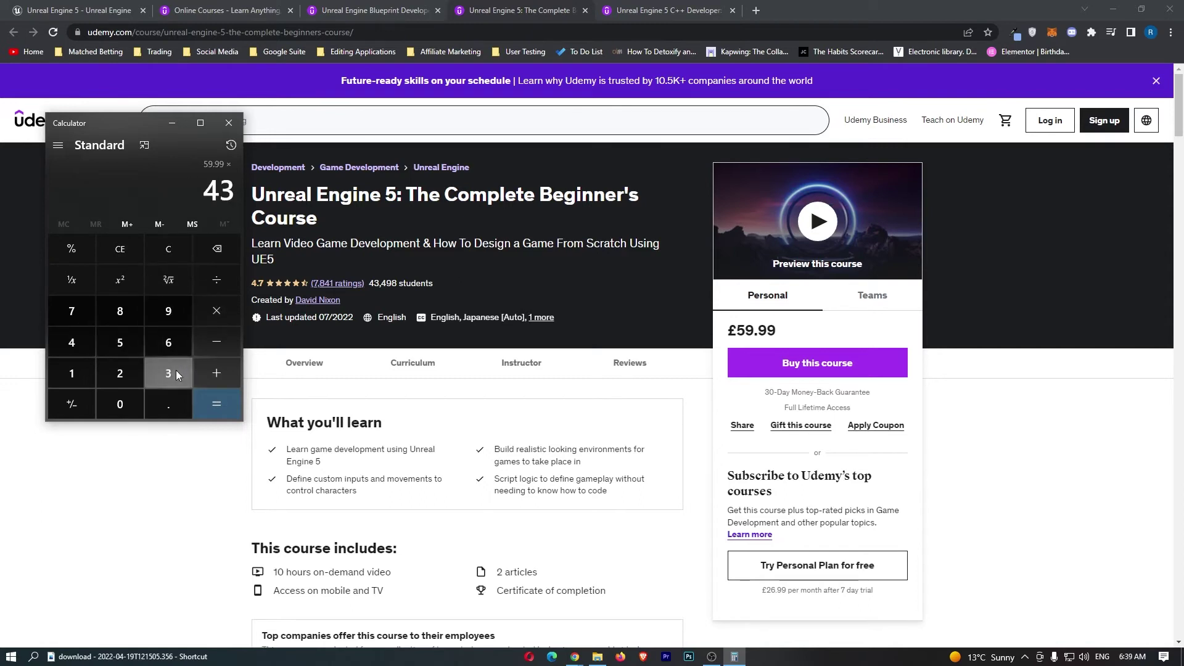
key("4")
left_click(168, 312)
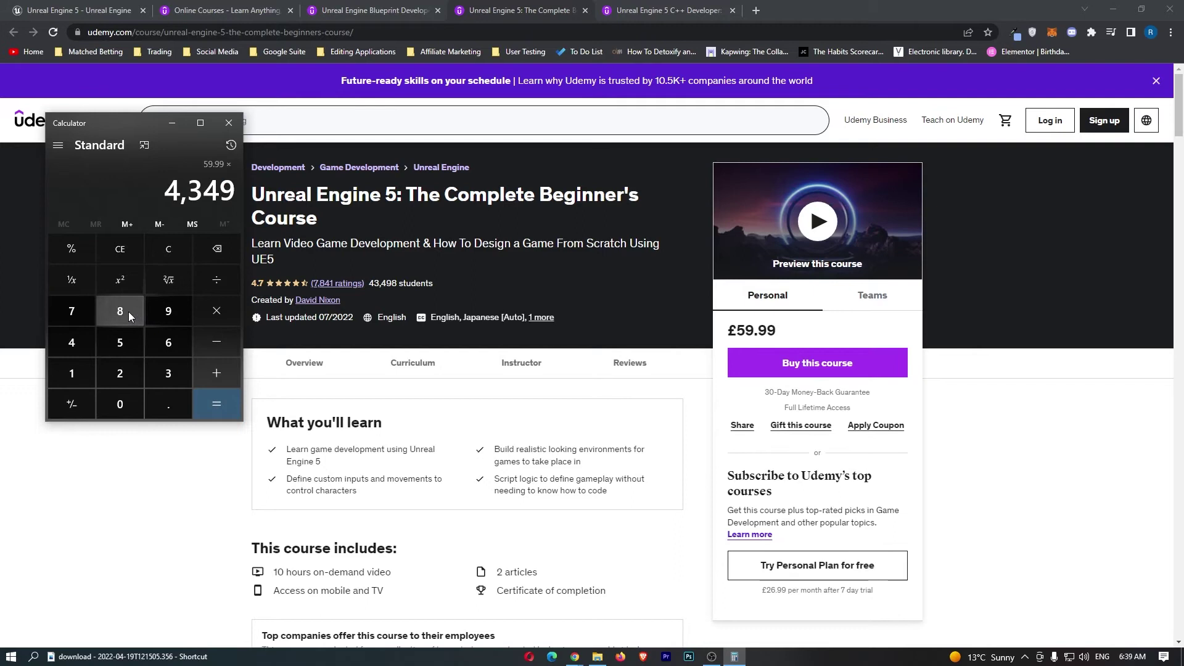
left_click(119, 312)
left_click(217, 405)
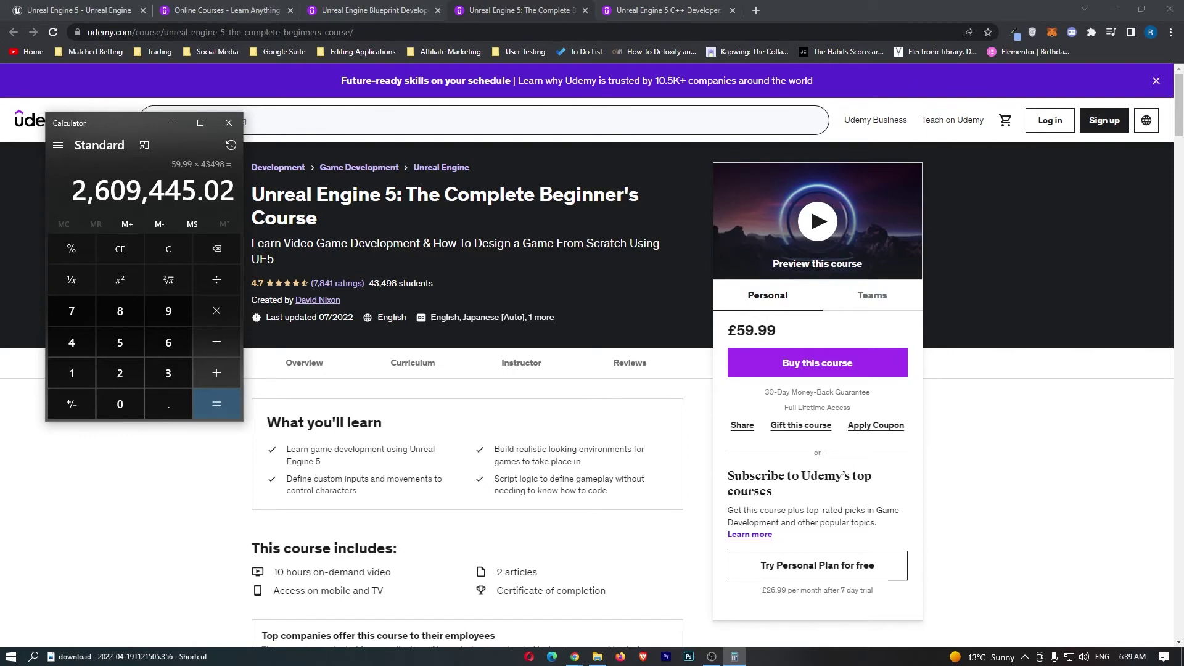
left_click(613, 282)
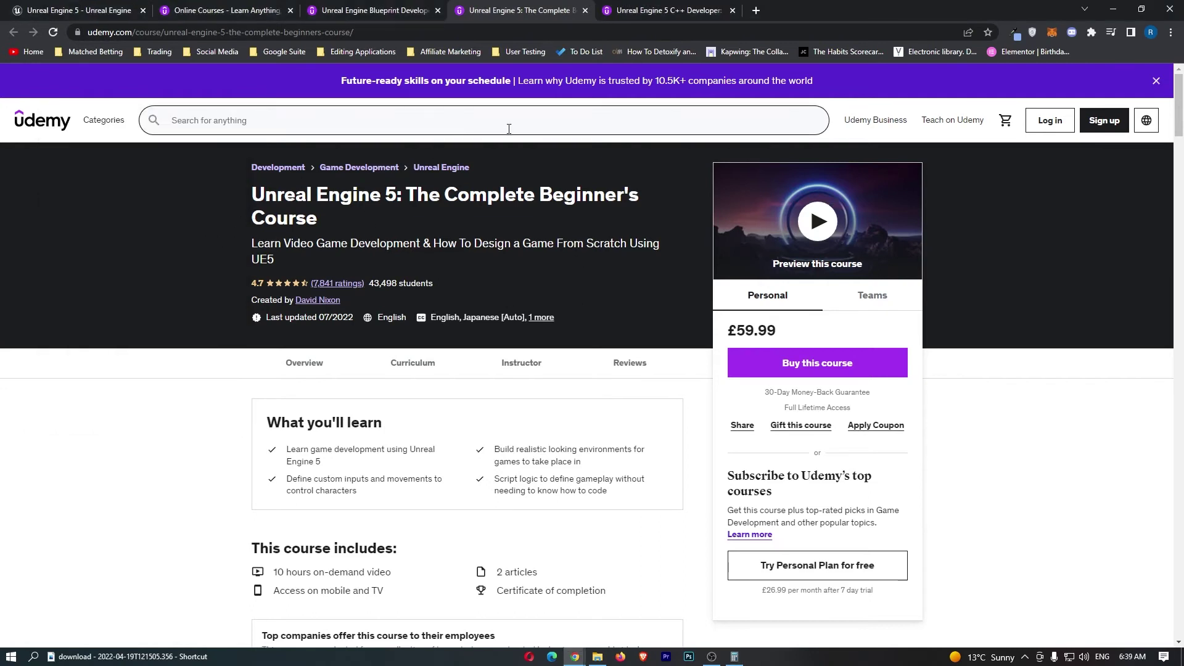
- Switch to the C++ Developer course, clear Calculator, and enter the price 59.99
left_click(643, 10)
left_click(714, 658)
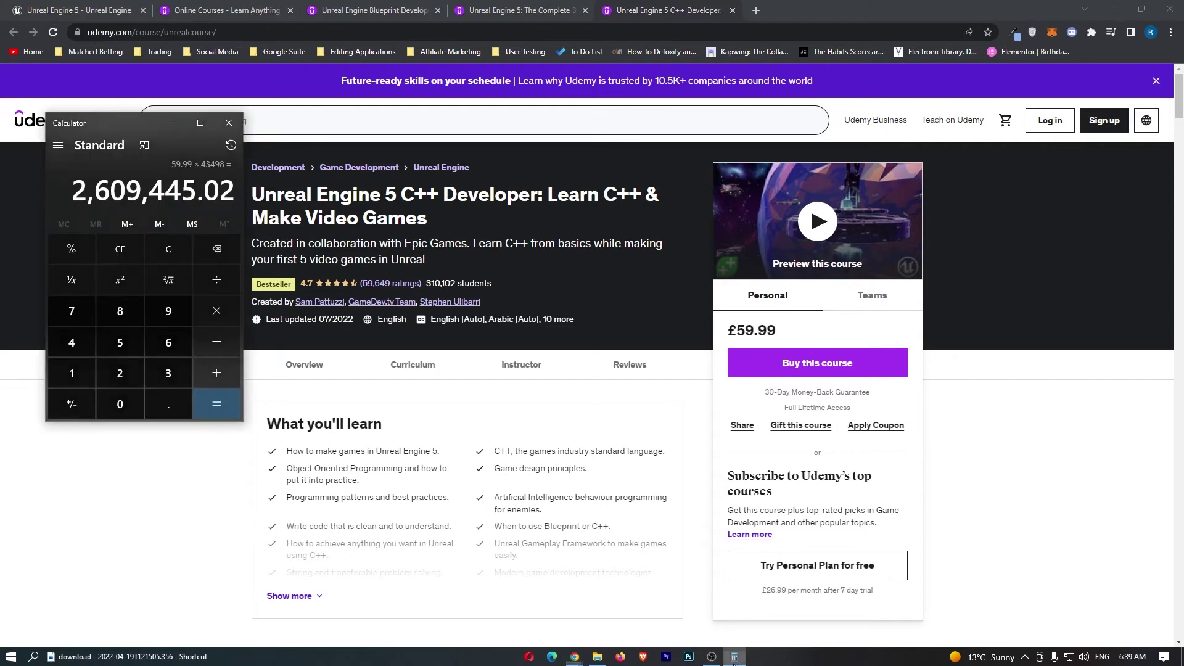
left_click(167, 252)
left_click(119, 342)
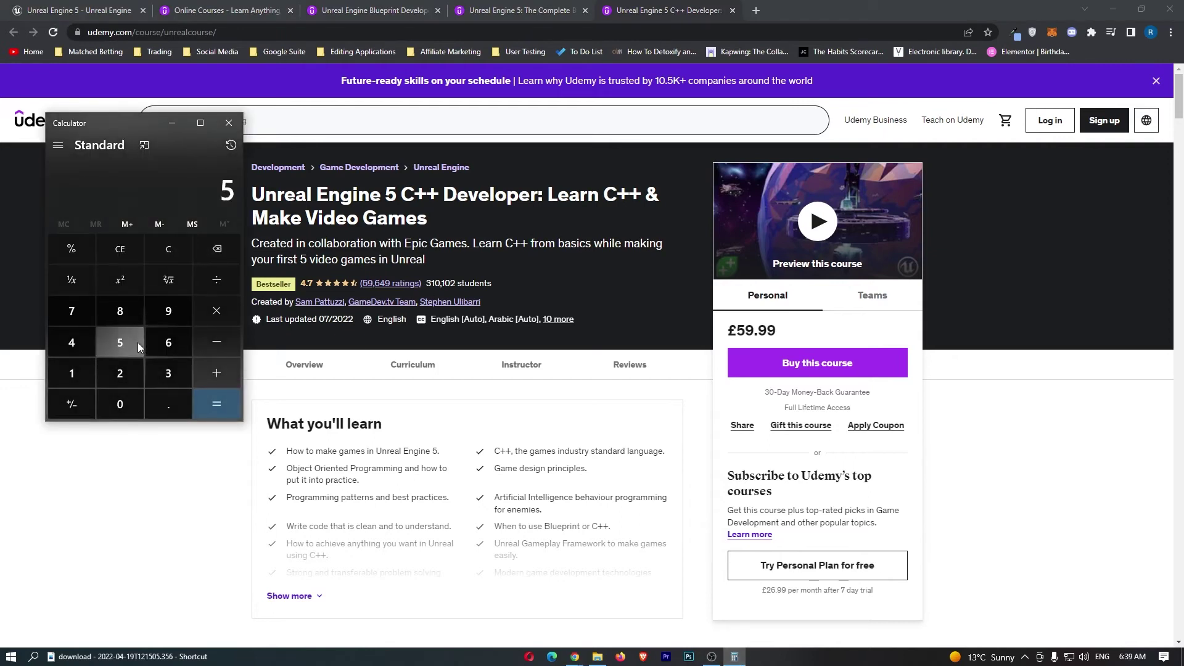
left_click(167, 311)
left_click(168, 404)
left_click(168, 312)
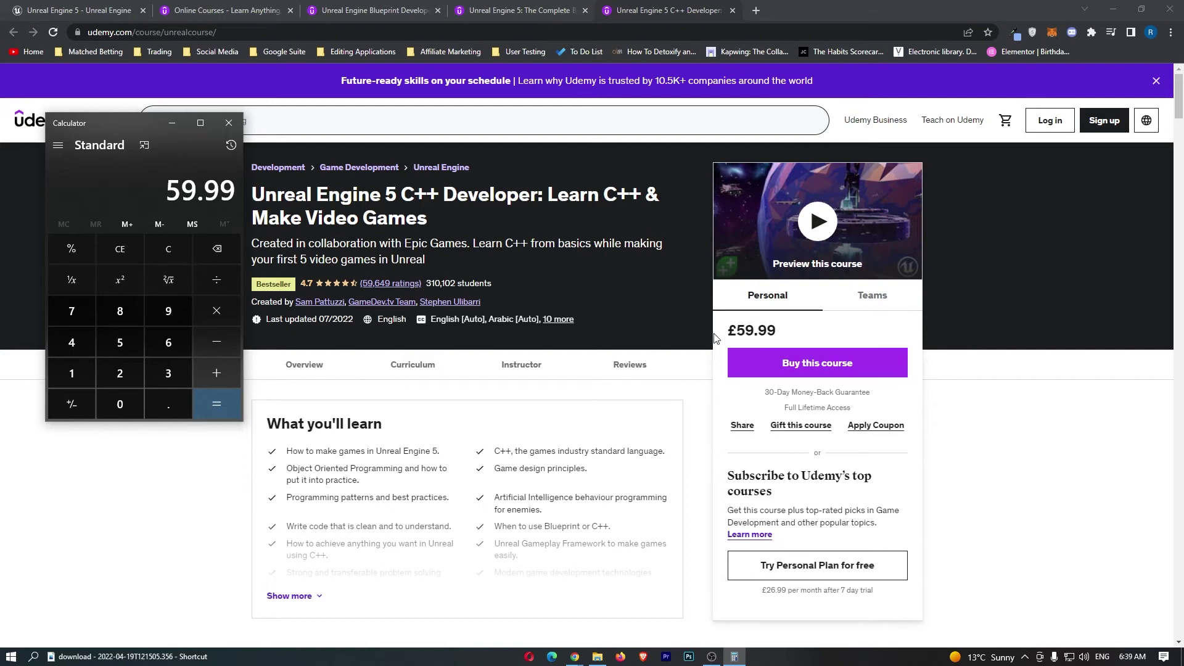
type("*3")
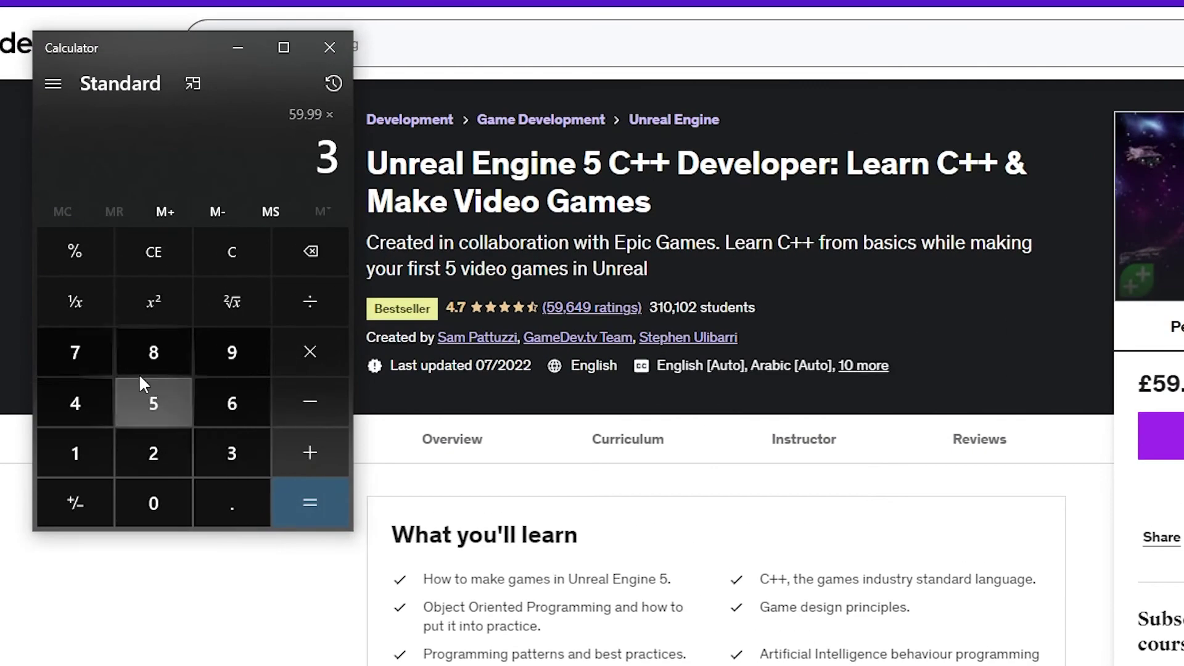
- Multiply by 310,102 to get 18,603,018.98 and select that result
left_click(76, 447)
left_click(153, 503)
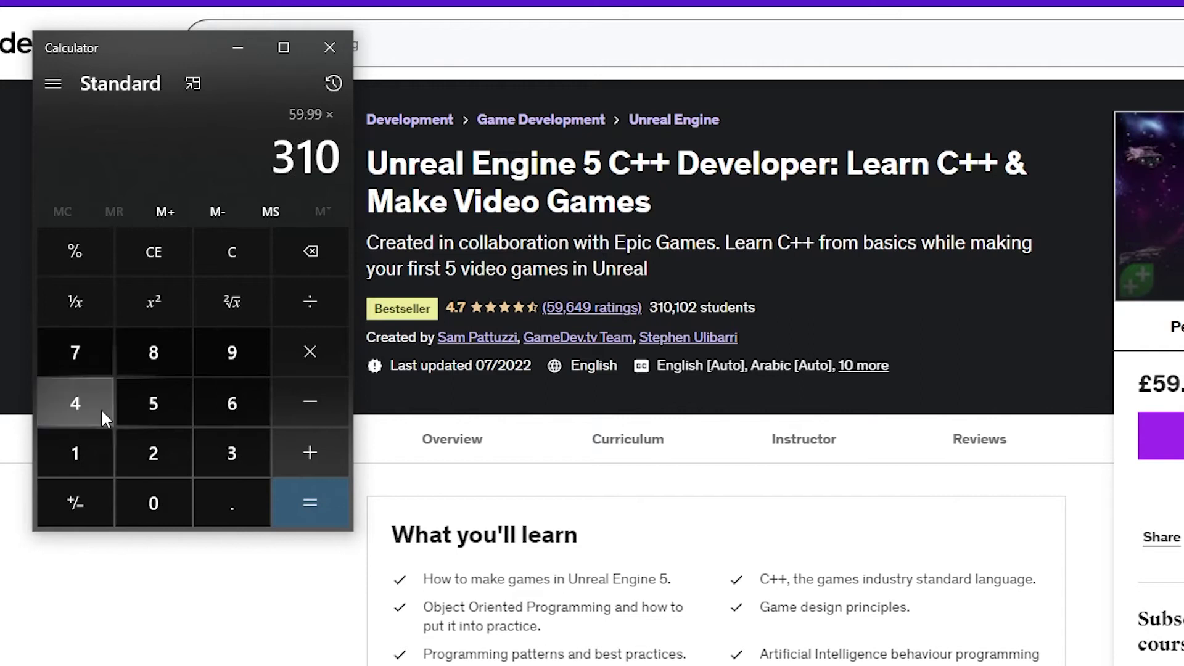
left_click(76, 453)
left_click(143, 500)
left_click(149, 454)
left_click(310, 507)
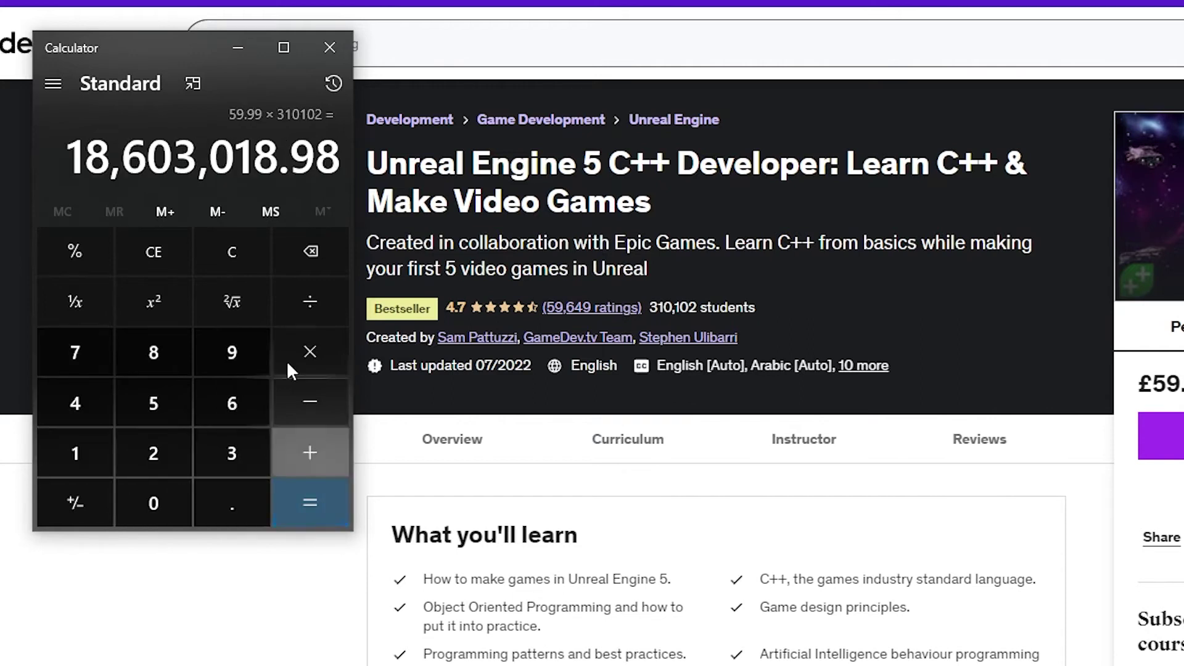
left_click_drag(67, 157, 334, 162)
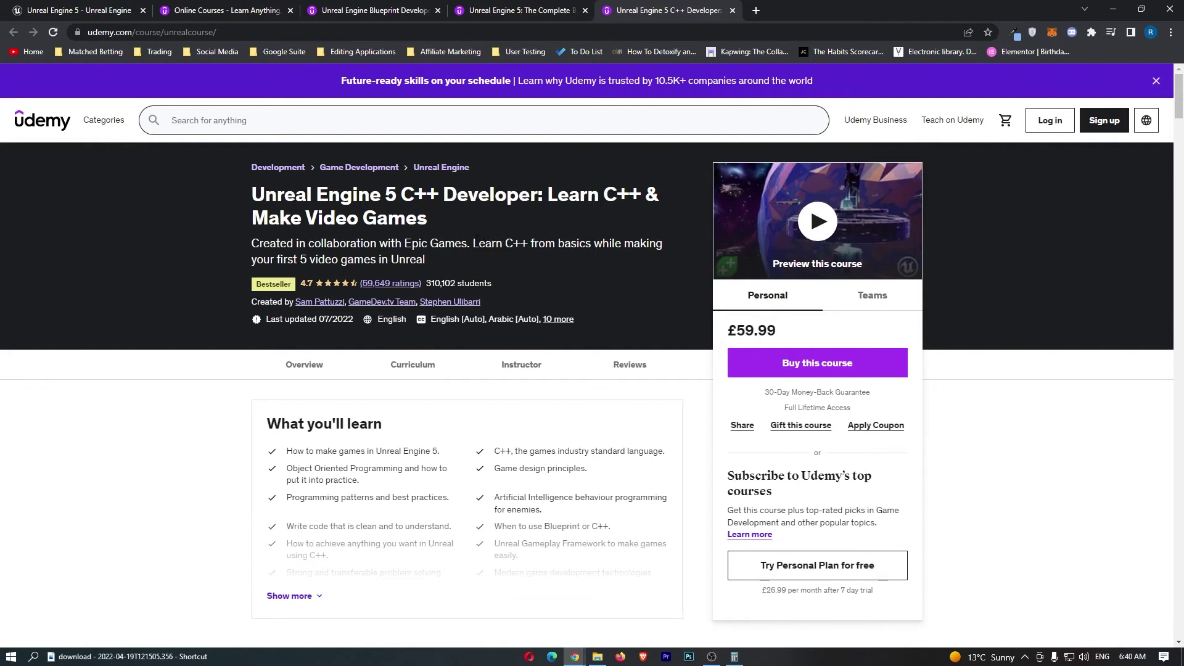
- Select the course tagline text on the page, then deselect it
mouse_move(474, 244)
left_mouse_down()
mouse_move(578, 243)
mouse_move(595, 261)
left_mouse_up()
left_click(564, 264)
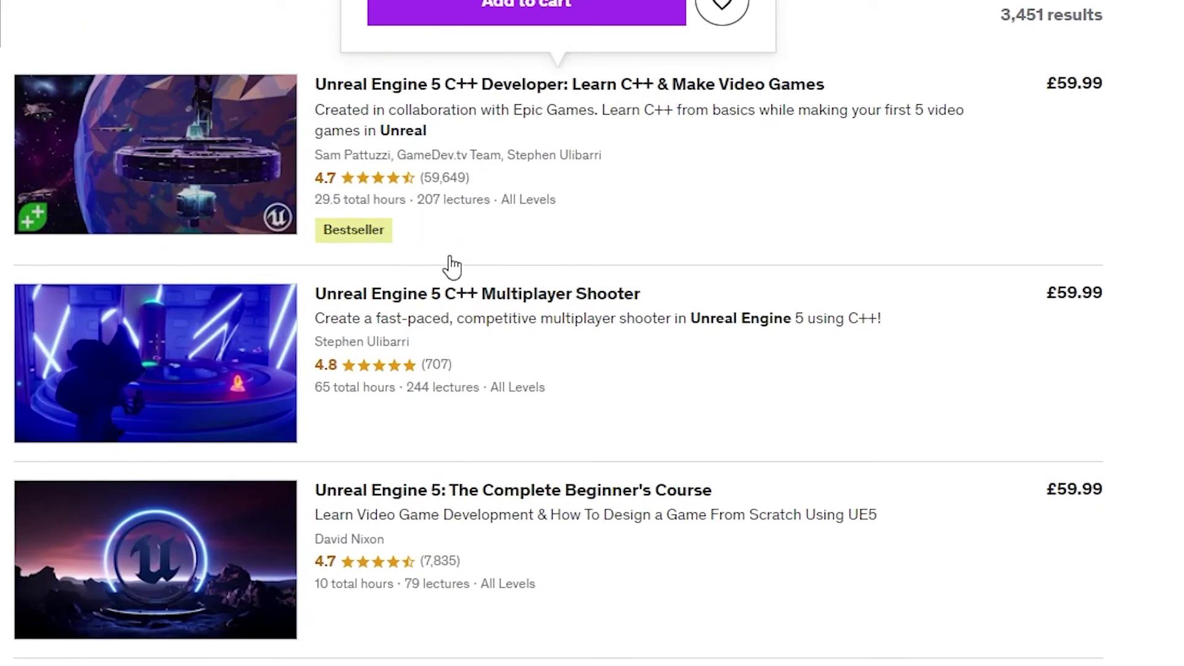
mouse_move(477, 363)
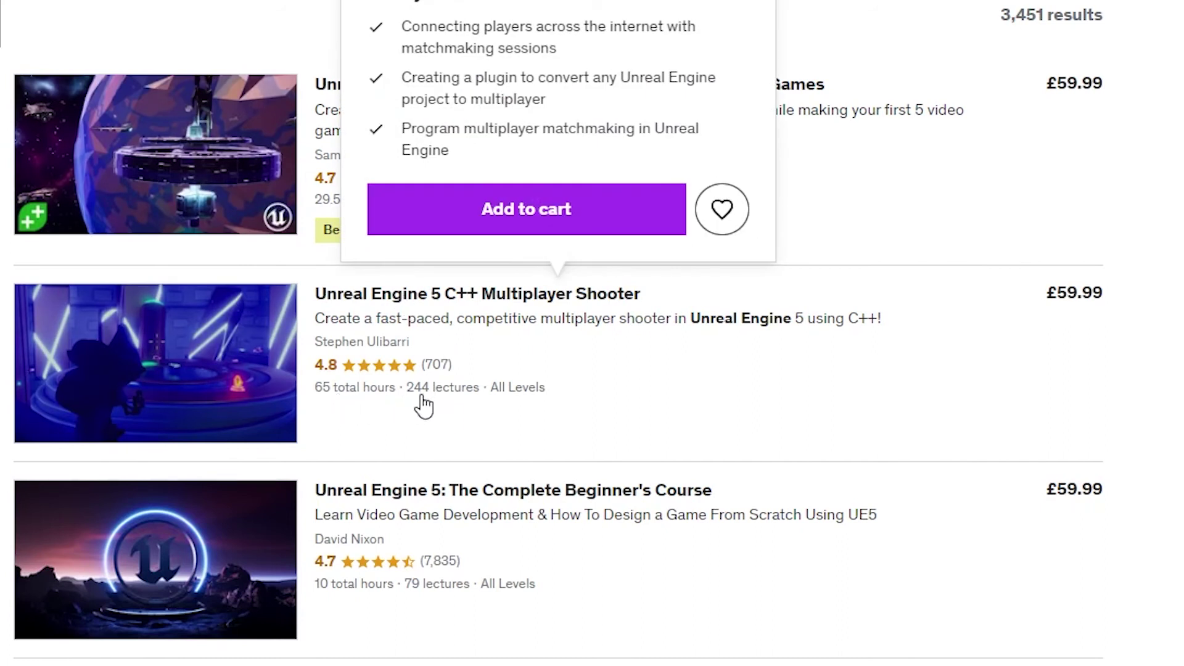
scroll(424, 405, "down", 3)
scroll(424, 404, "down", 3)
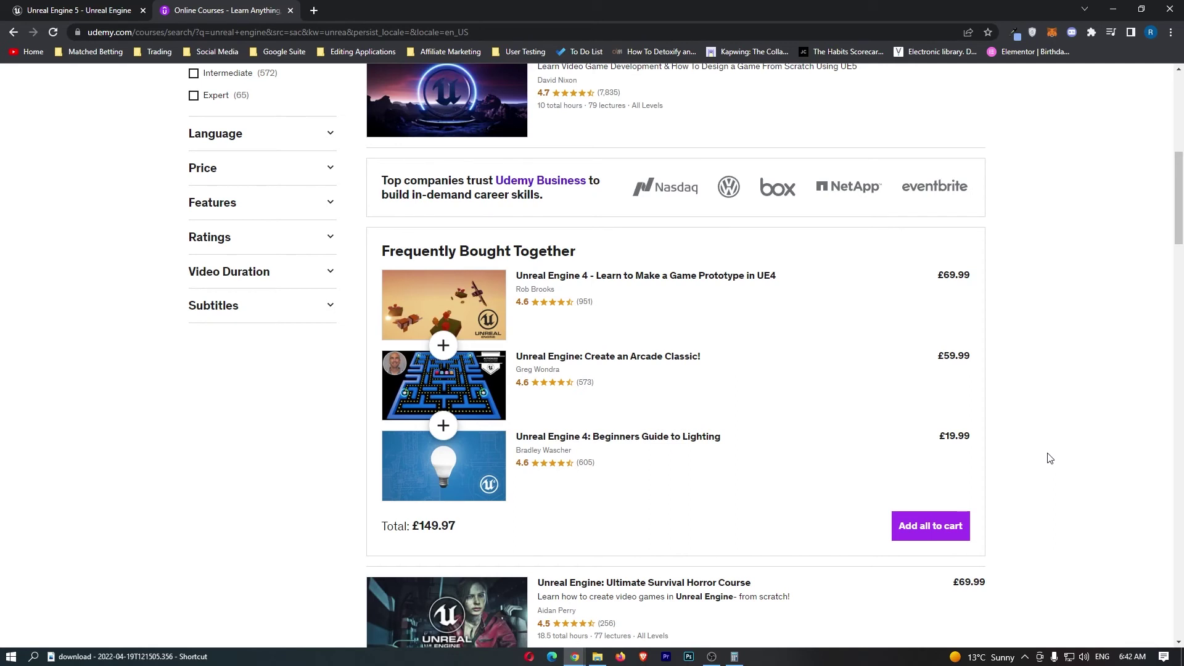
scroll(1050, 458, "up", 5)
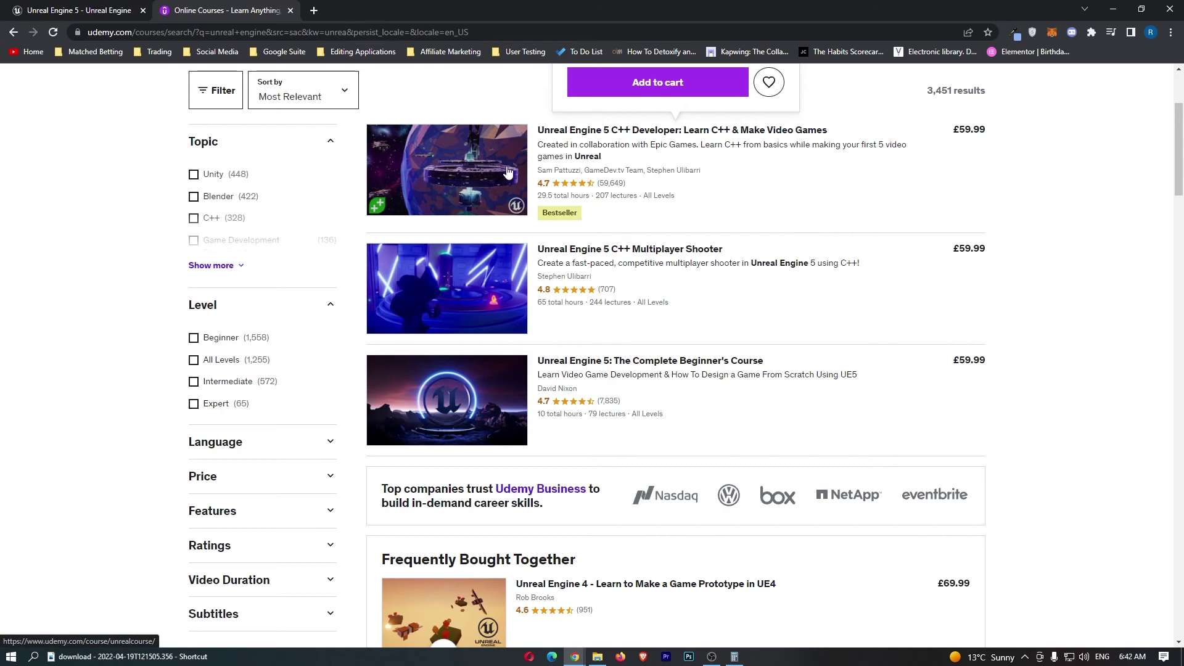
left_click(440, 174)
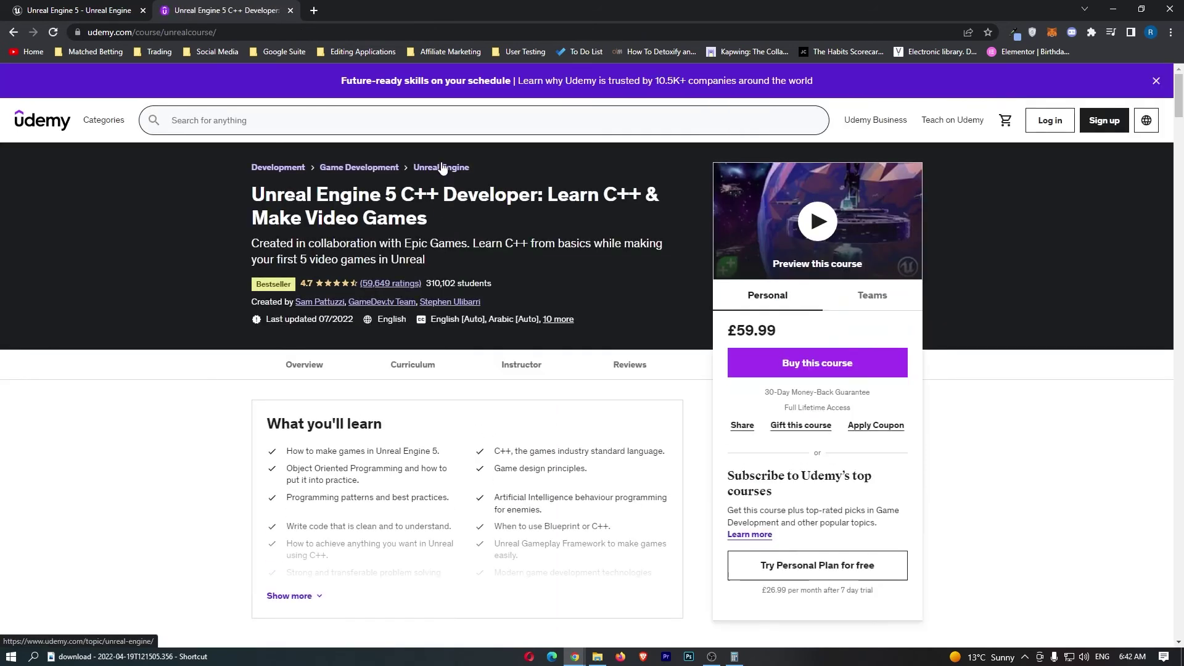
scroll(441, 168, "down", 10)
scroll(441, 168, "down", 3)
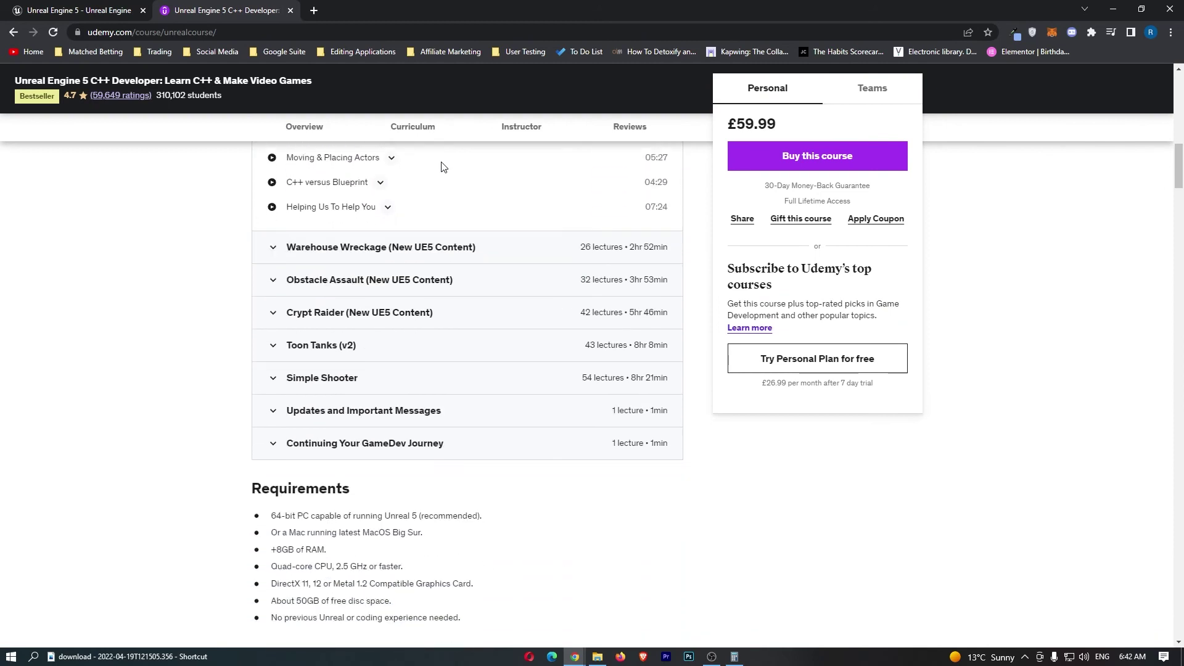
scroll(441, 168, "down", 3)
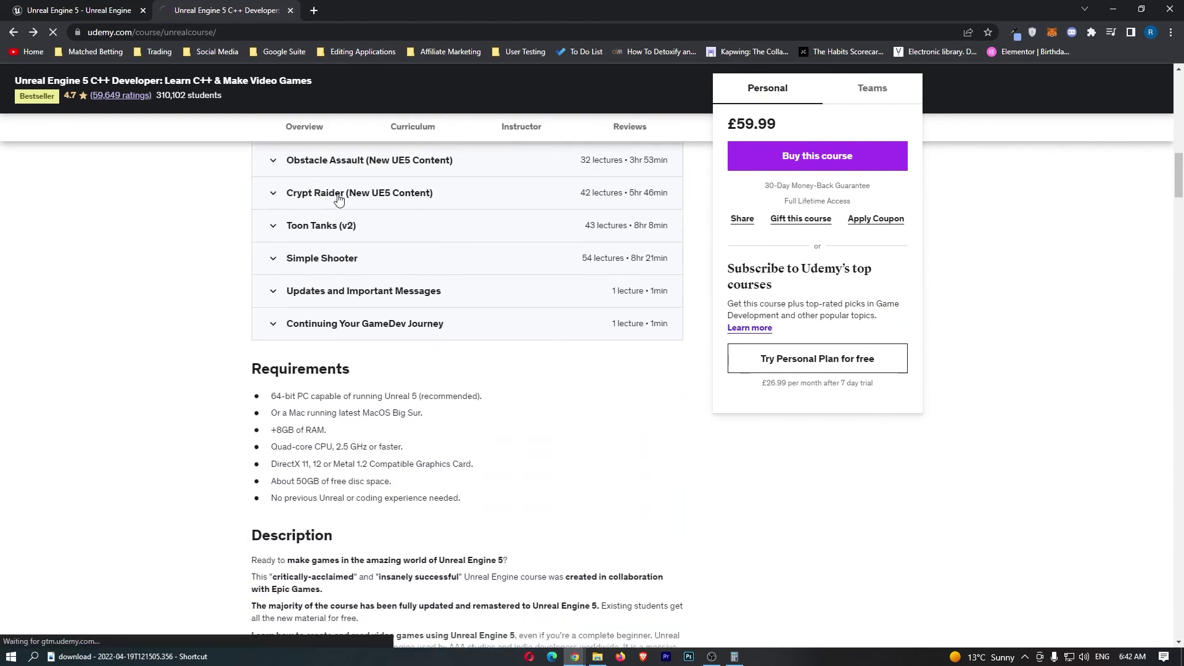
key("alt+Left")
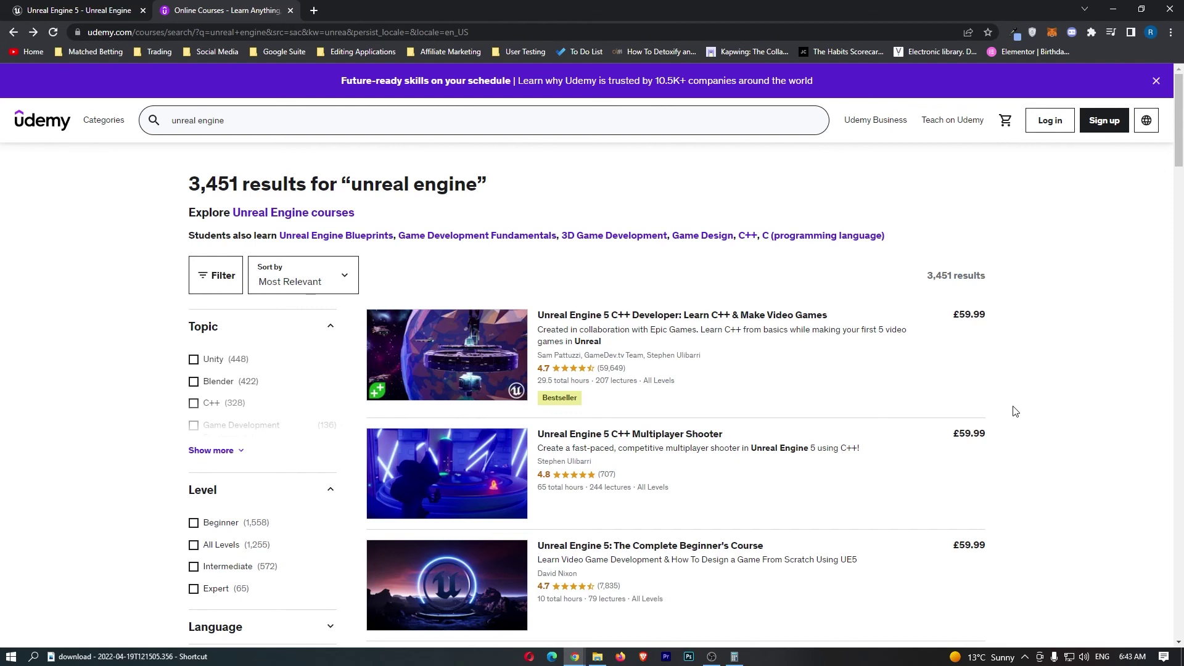
scroll(1027, 413, "down", 3)
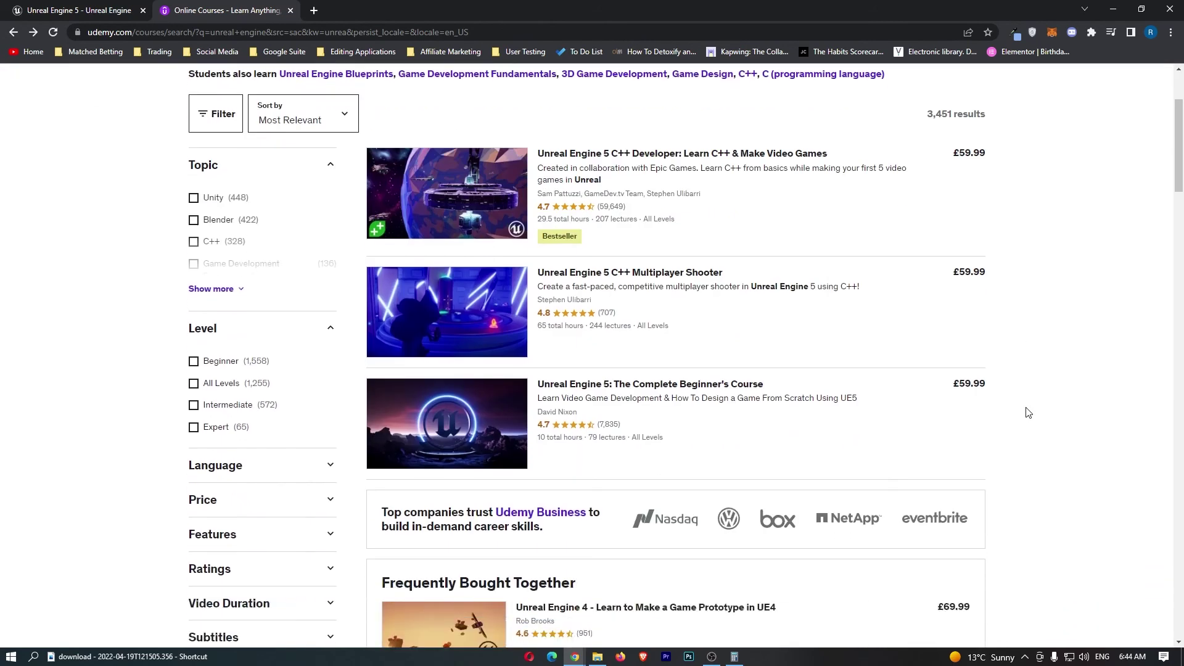
scroll(1027, 413, "down", 2)
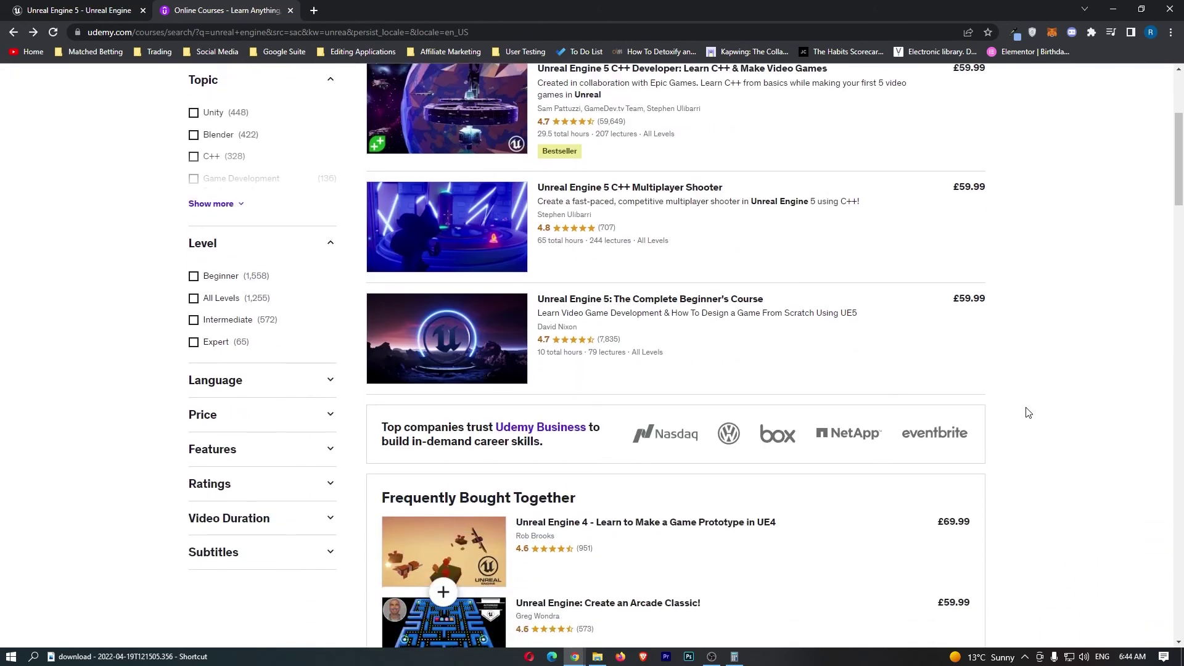
scroll(1027, 412, "up", 5)
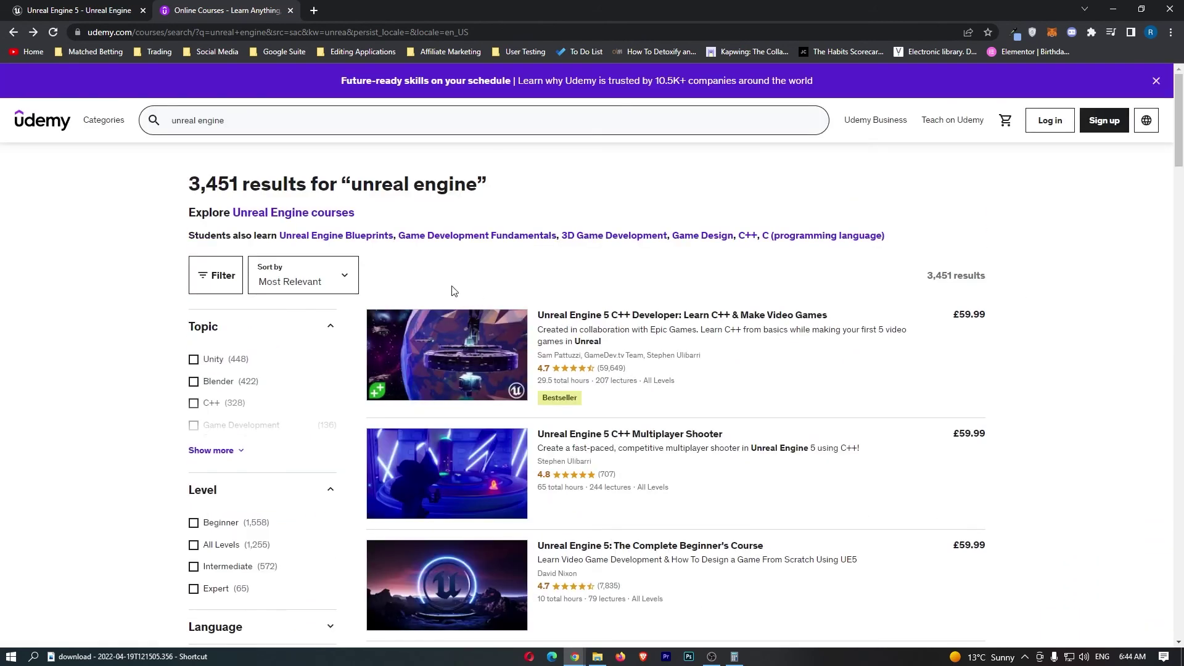
scroll(795, 356, "down", 1)
scroll(1009, 379, "up", 2)
scroll(768, 342, "down", 2)
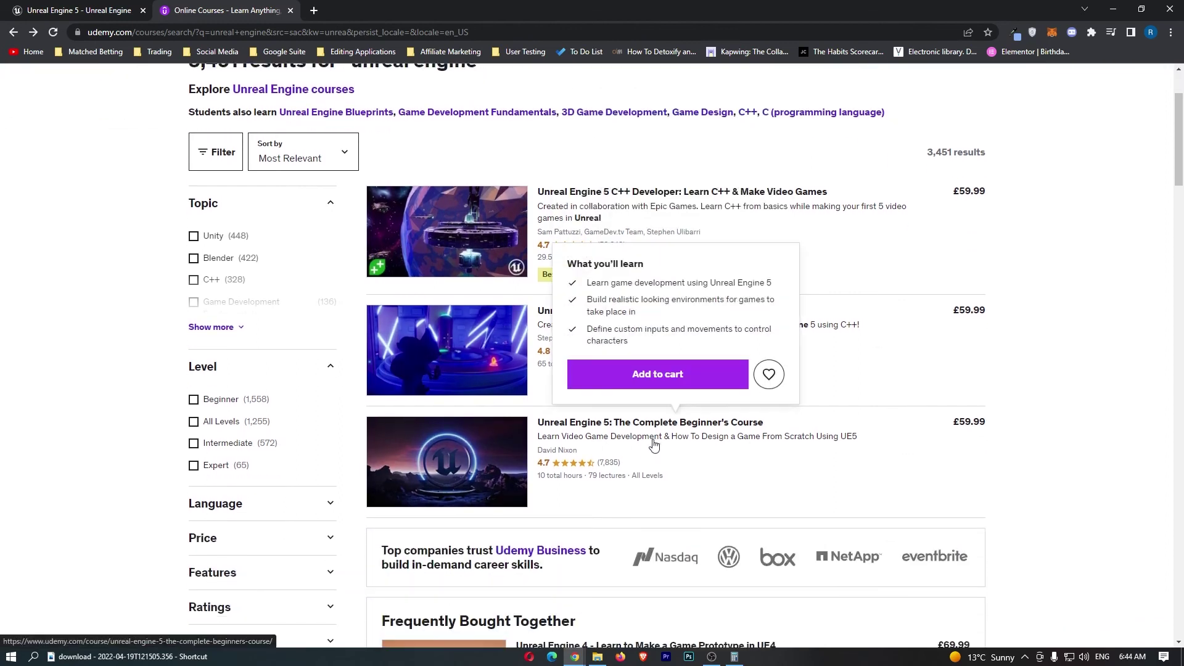
scroll(727, 433, "down", 4)
scroll(778, 431, "down", 1)
scroll(782, 432, "down", 2)
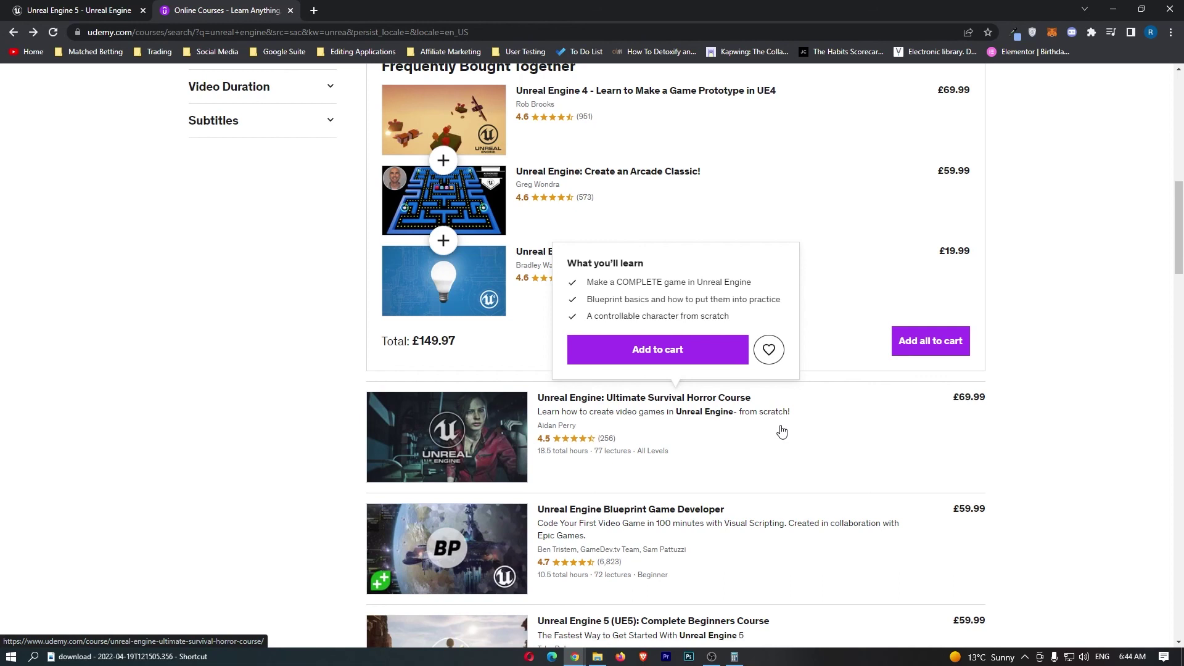
scroll(782, 433, "up", 10)
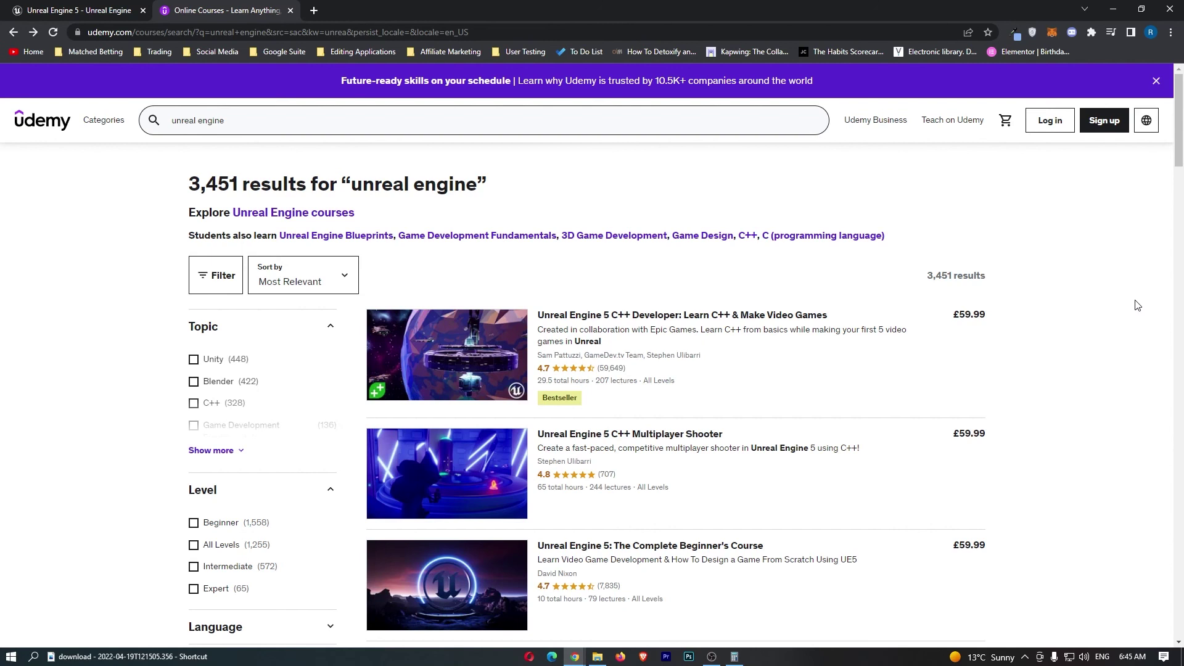
- Close the Udemy search results tab, leaving only the Unreal Engine 5 page
left_click(290, 10)
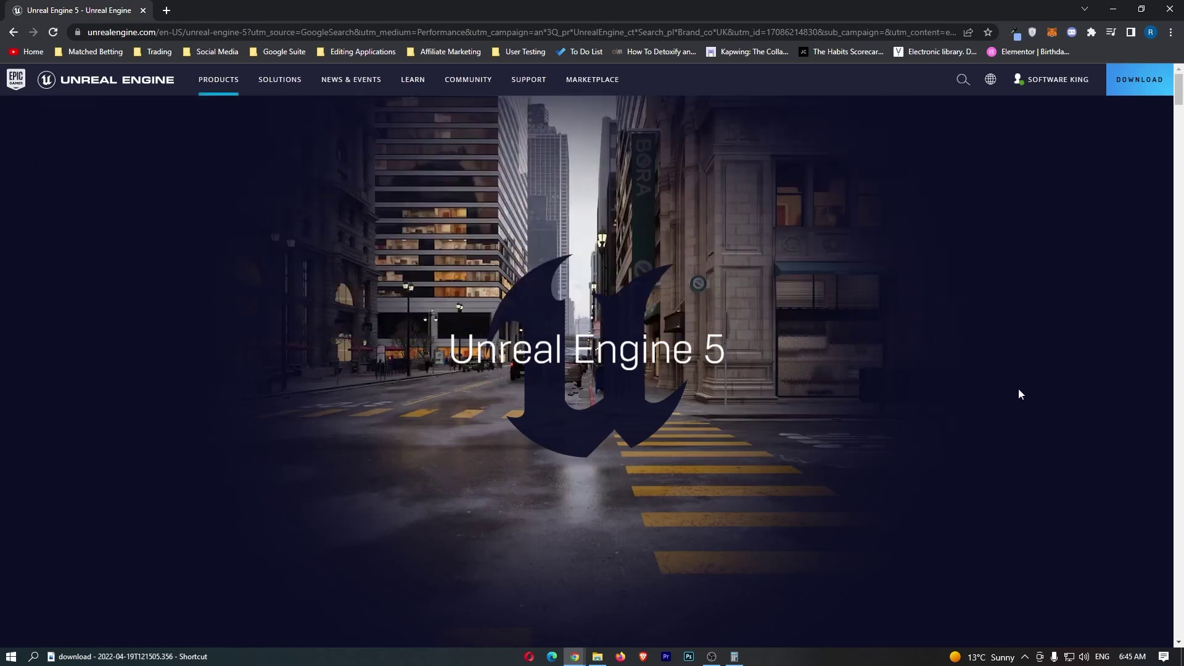